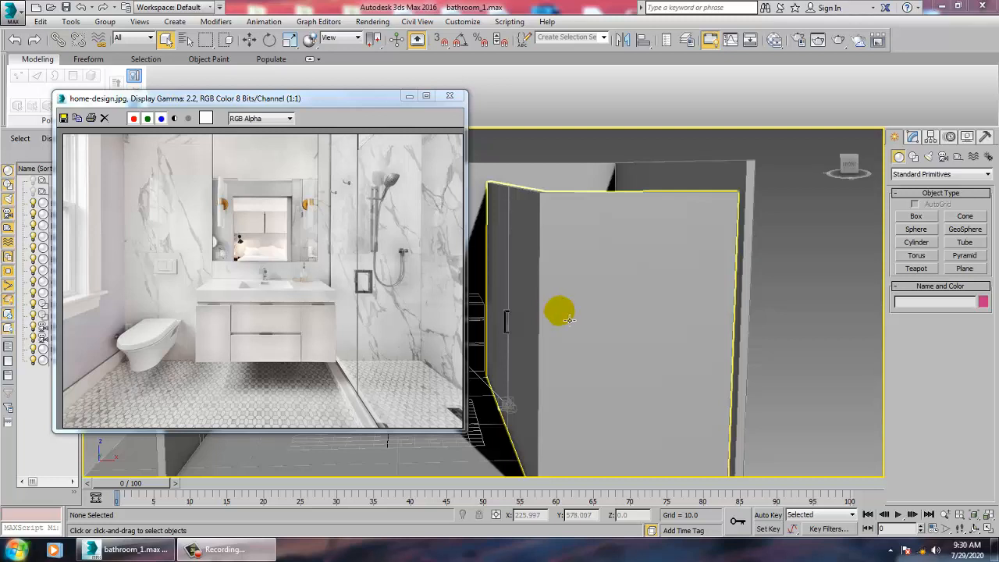
- Select all top vertices of the shower enclosure and raise them to a Z height of about 200.7
{"action": "left_click", "coordinate": [570, 319]}
{"action": "middle_click_drag", "start_coordinate": [725, 328], "coordinate": [740, 297], "text": "alt"}
{"action": "left_click", "coordinate": [740, 297]}
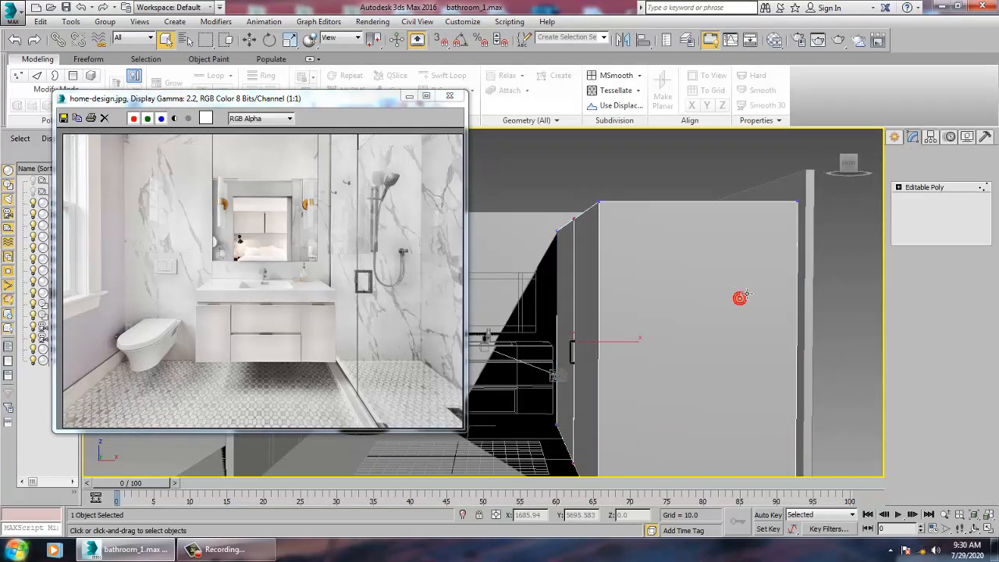
{"action": "key", "text": "1"}
{"action": "middle_click_drag", "start_coordinate": [662, 281], "coordinate": [664, 272], "text": "alt"}
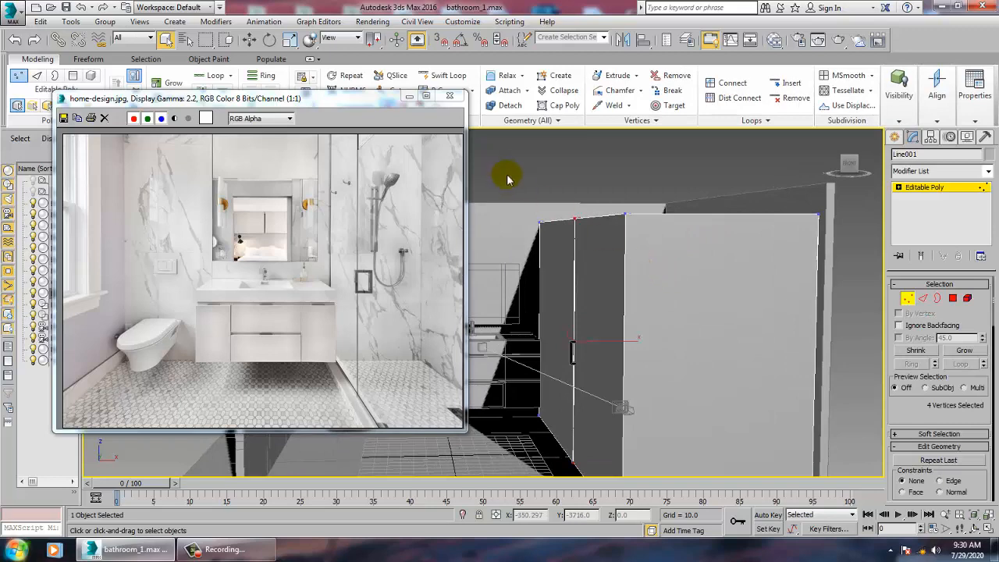
{"action": "left_click_drag", "start_coordinate": [933, 266], "coordinate": [932, 264]}
{"action": "key", "text": "w"}
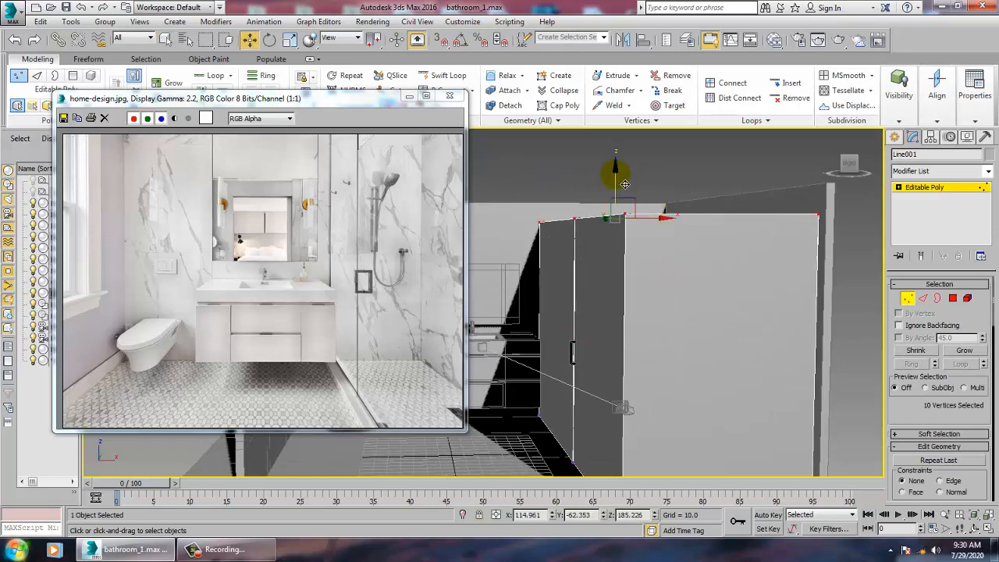
{"action": "left_click_drag", "start_coordinate": [622, 183], "coordinate": [623, 162]}
{"action": "mouse_move", "coordinate": [620, 274]}
{"action": "middle_mouse_down", "text": "alt"}
{"action": "mouse_move", "coordinate": [636, 292]}
{"action": "mouse_move", "coordinate": [591, 229]}
{"action": "mouse_move", "coordinate": [597, 241]}
{"action": "mouse_move", "coordinate": [574, 288]}
{"action": "middle_mouse_up", "text": "alt"}
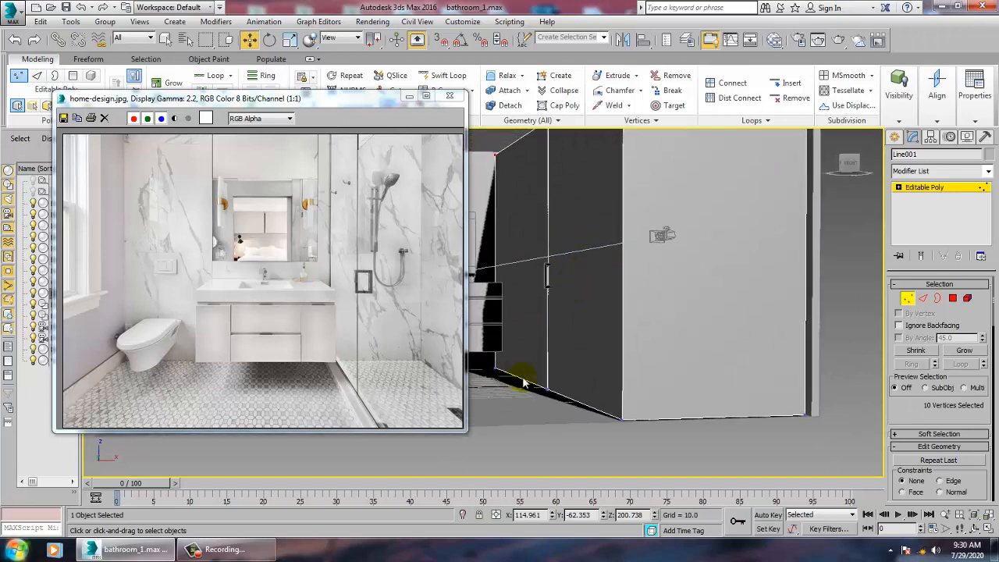
- Add a horizontal Swift Loop edge loop around the shower enclosure just above its bottom edge
{"action": "left_click", "coordinate": [925, 189]}
{"action": "left_click", "coordinate": [443, 75]}
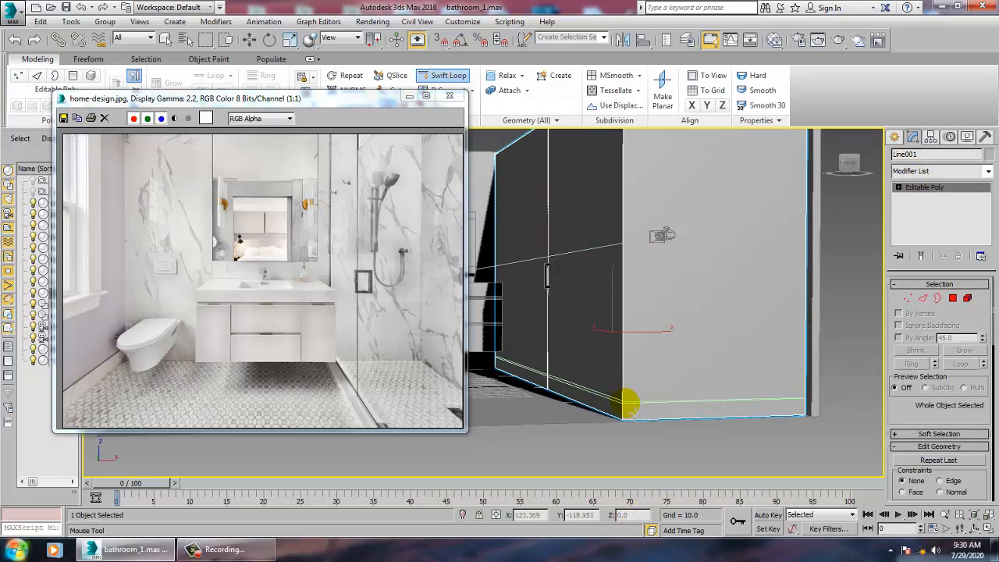
{"action": "left_click", "coordinate": [625, 404]}
{"action": "key", "text": "w"}
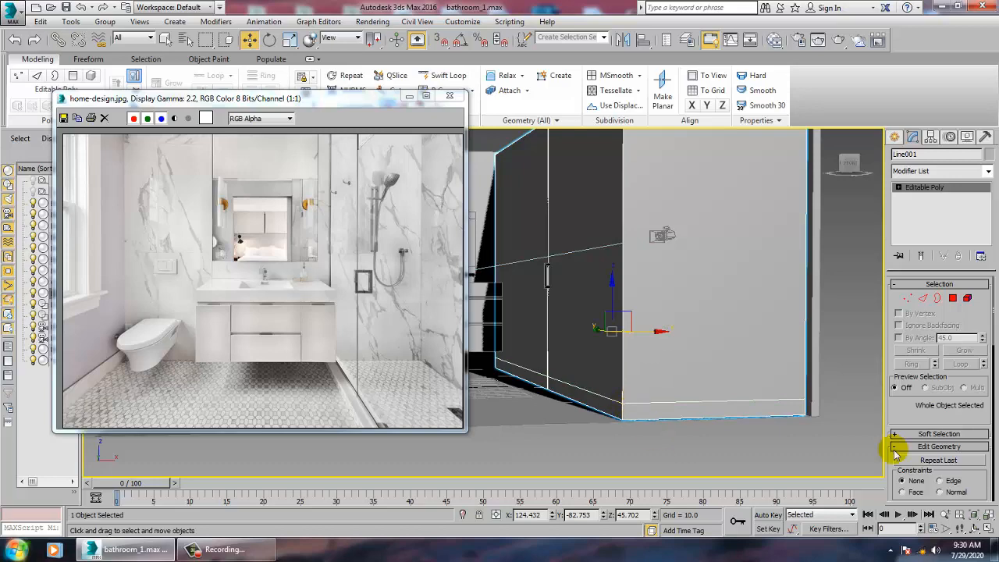
- Extrude the two bottom strip polygons along the enclosure's door side by about 2.1
{"action": "left_click", "coordinate": [953, 298]}
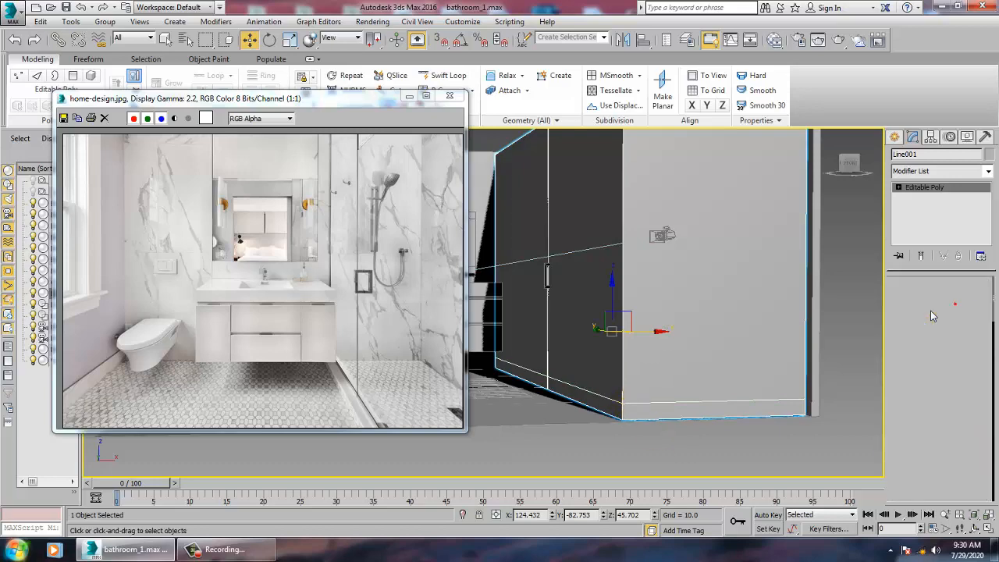
{"action": "left_click", "coordinate": [598, 402]}
{"action": "key", "text": "F2"}
{"action": "left_click", "coordinate": [533, 380], "text": "ctrl"}
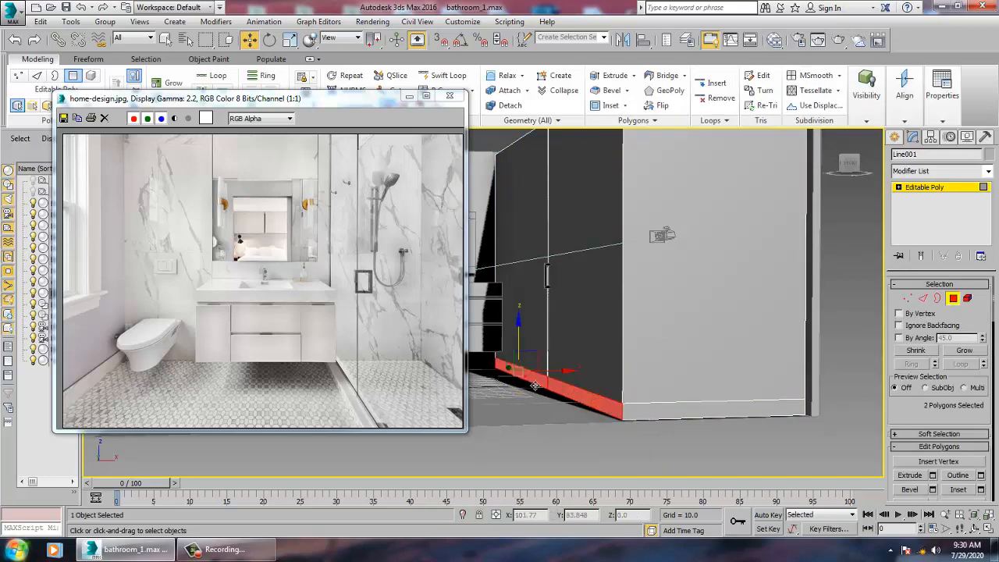
{"action": "middle_click_drag", "start_coordinate": [593, 391], "coordinate": [583, 395], "text": "alt"}
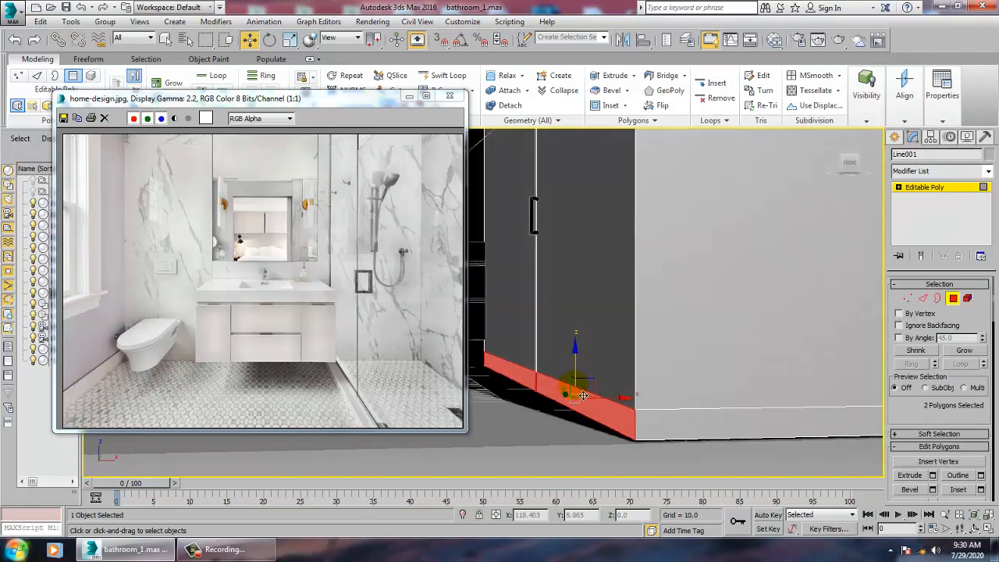
{"action": "left_click", "coordinate": [932, 475]}
{"action": "left_click_drag", "start_coordinate": [491, 327], "coordinate": [521, 382]}
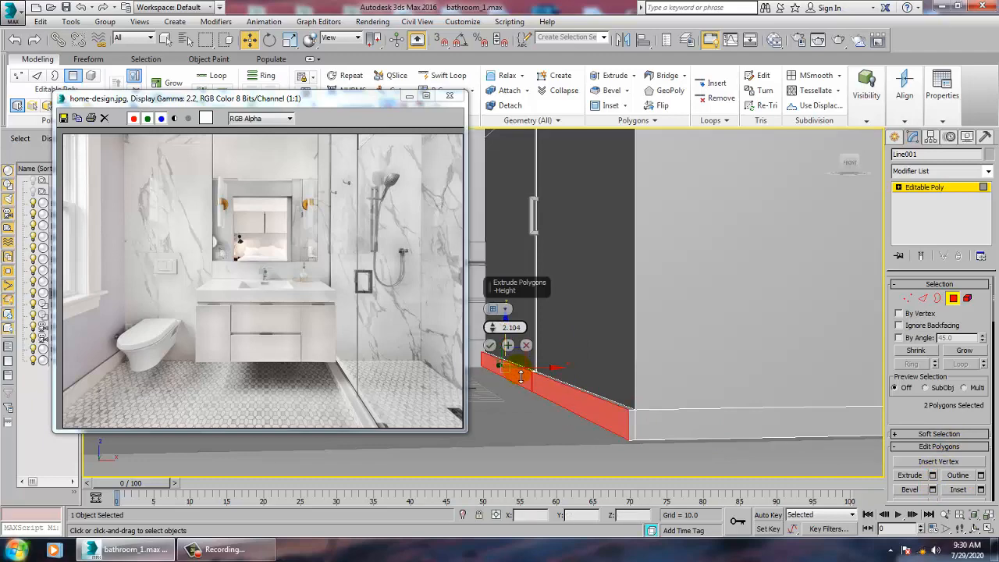
{"action": "left_click", "coordinate": [490, 345]}
- Select the large panel polygons above the base strip on both the outer and inner sides of the shower enclosure
{"action": "middle_click_drag", "start_coordinate": [722, 289], "coordinate": [721, 372]}
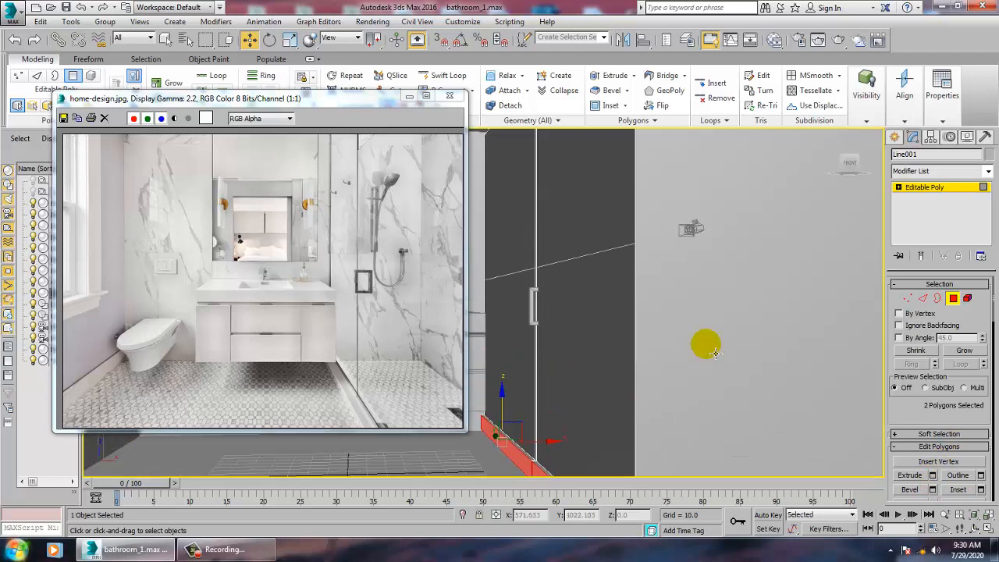
{"action": "left_click", "coordinate": [715, 353]}
{"action": "scroll", "coordinate": [706, 339], "scroll_direction": "down", "scroll_amount": 5}
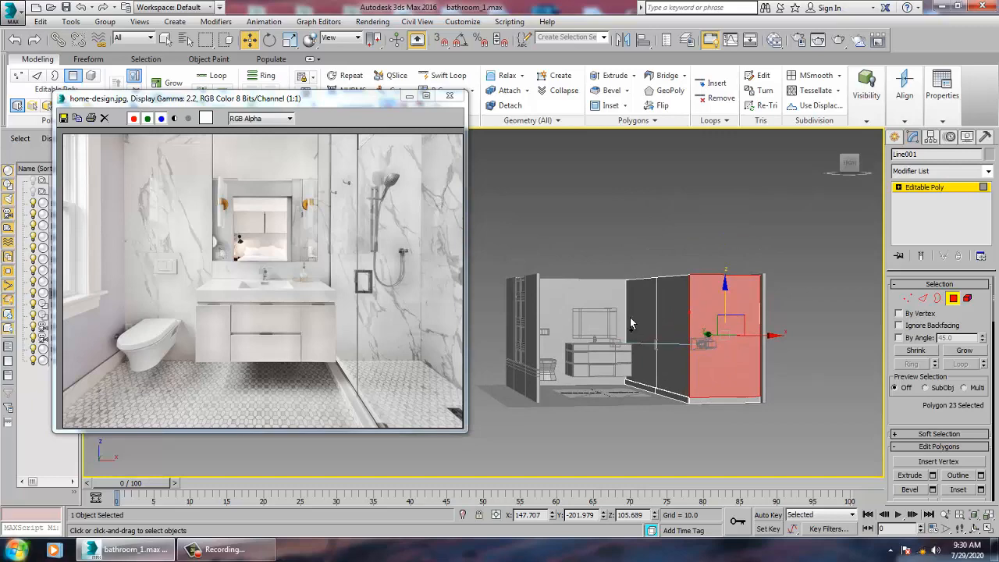
{"action": "left_click", "coordinate": [665, 319], "text": "ctrl"}
{"action": "left_click", "coordinate": [650, 316], "text": "ctrl"}
{"action": "middle_click_drag", "start_coordinate": [707, 313], "coordinate": [602, 348], "text": "alt"}
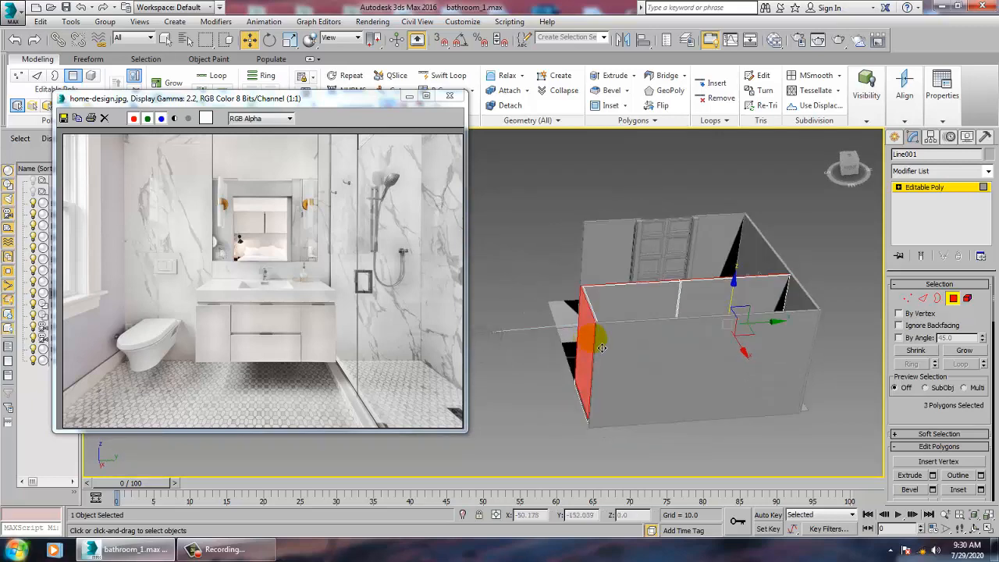
{"action": "left_click", "coordinate": [701, 319], "text": "ctrl"}
{"action": "middle_click_drag", "start_coordinate": [675, 306], "coordinate": [825, 249], "text": "alt"}
{"action": "left_click", "coordinate": [613, 287], "text": "ctrl"}
{"action": "scroll", "coordinate": [759, 334], "scroll_direction": "up", "scroll_amount": 3}
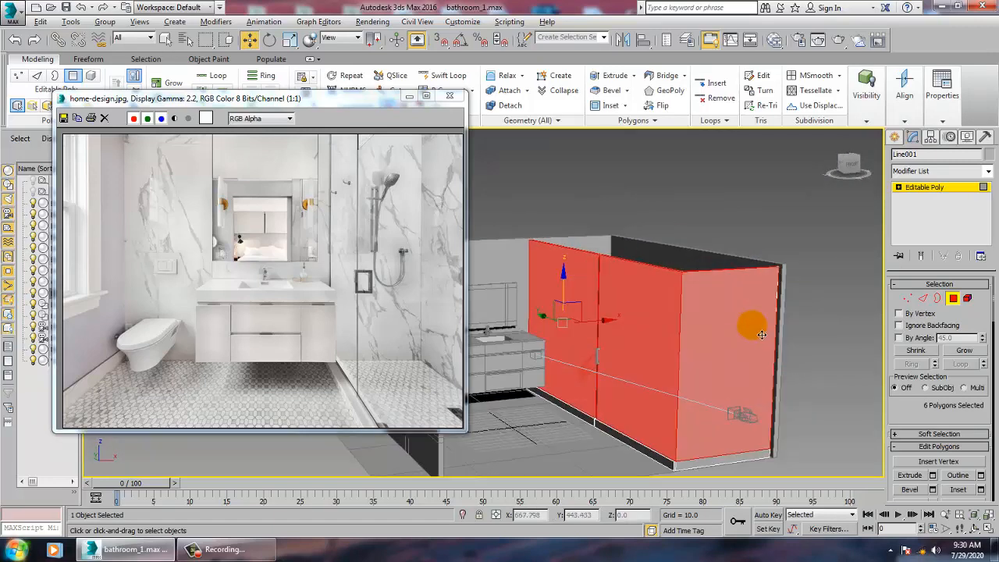
{"action": "mouse_move", "coordinate": [759, 335]}
{"action": "middle_mouse_down", "text": "alt"}
{"action": "mouse_move", "coordinate": [775, 336]}
{"action": "mouse_move", "coordinate": [775, 351]}
{"action": "mouse_move", "coordinate": [766, 346]}
{"action": "middle_mouse_up", "text": "alt"}
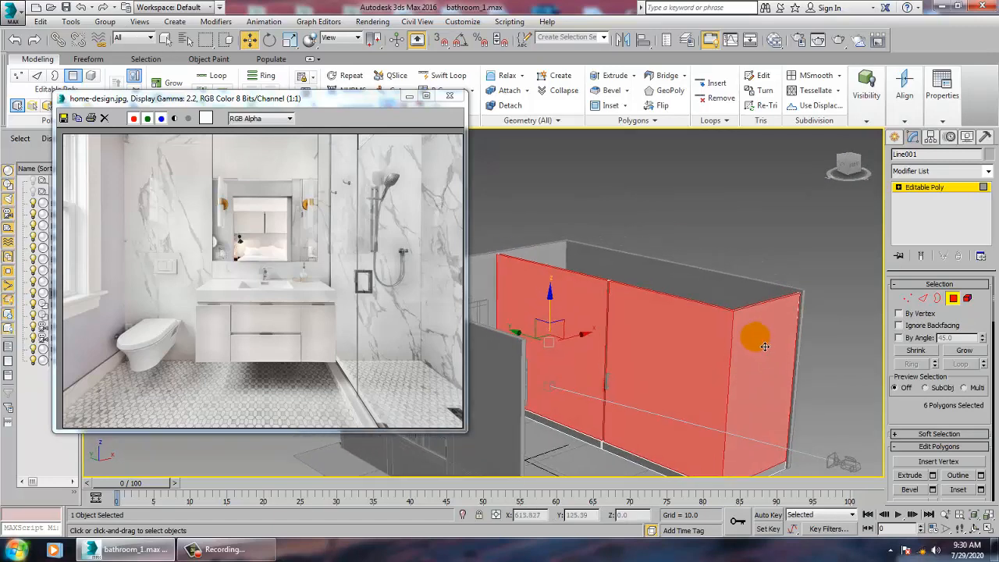
- Add the narrow polygons between the two long panels, on both sides of the enclosure, to the panel selection
{"action": "key", "text": "m"}
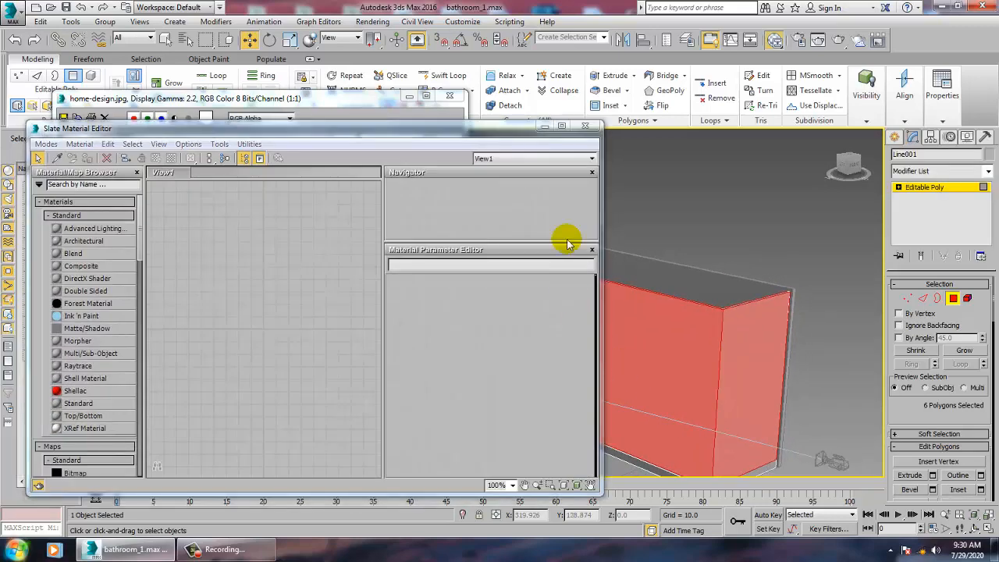
{"action": "left_click", "coordinate": [585, 125]}
{"action": "scroll", "coordinate": [671, 401], "scroll_direction": "up", "scroll_amount": 5}
{"action": "scroll", "coordinate": [671, 401], "scroll_direction": "up", "scroll_amount": 4}
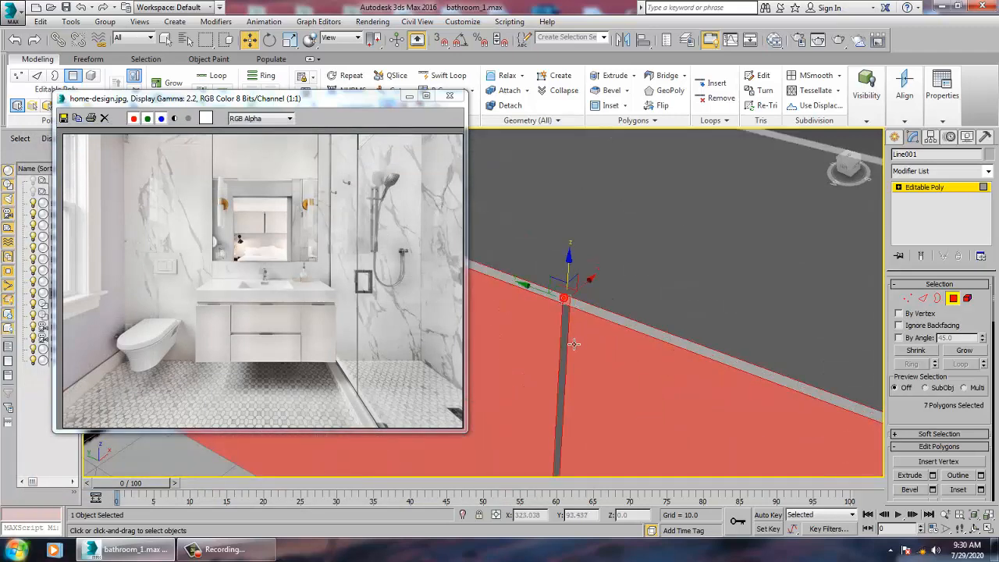
{"action": "left_click", "coordinate": [564, 335], "text": "ctrl"}
{"action": "scroll", "coordinate": [570, 341], "scroll_direction": "down", "scroll_amount": 3}
{"action": "middle_click_drag", "start_coordinate": [575, 343], "coordinate": [627, 272]}
{"action": "middle_click_drag", "start_coordinate": [678, 360], "coordinate": [543, 372], "text": "alt"}
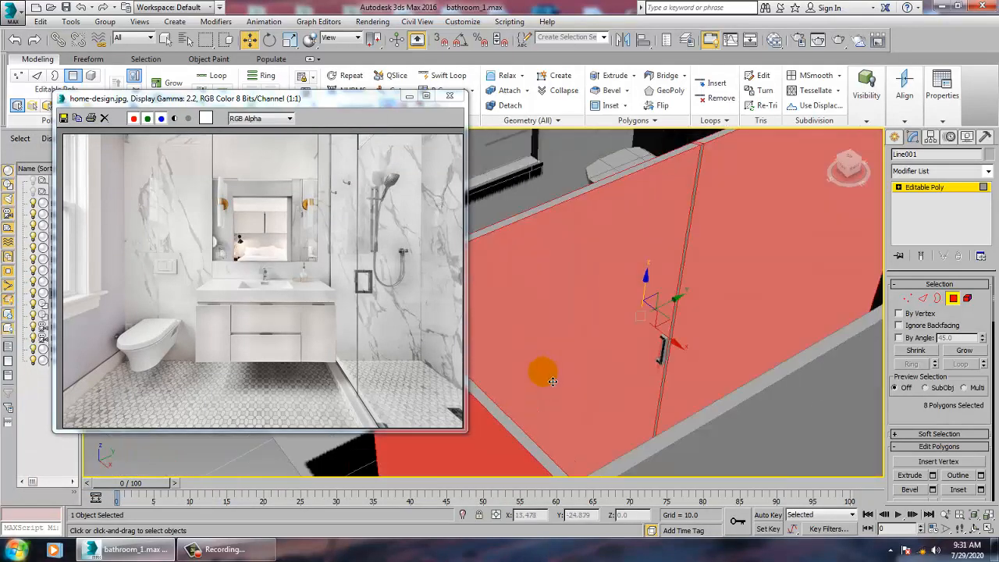
{"action": "left_click", "coordinate": [698, 174], "text": "ctrl"}
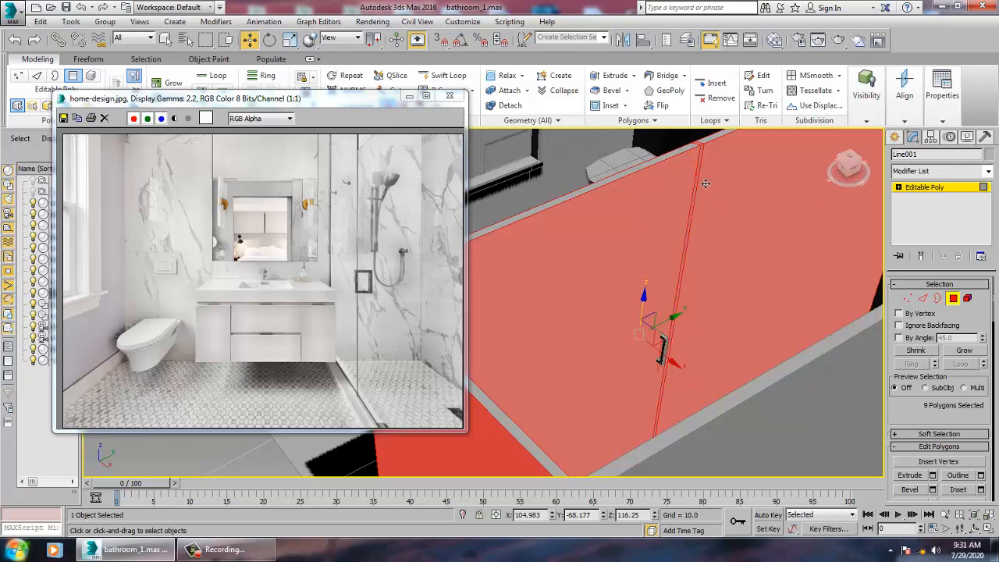
{"action": "scroll", "coordinate": [661, 244], "scroll_direction": "down", "scroll_amount": 4}
{"action": "middle_click_drag", "start_coordinate": [659, 247], "coordinate": [788, 215], "text": "alt"}
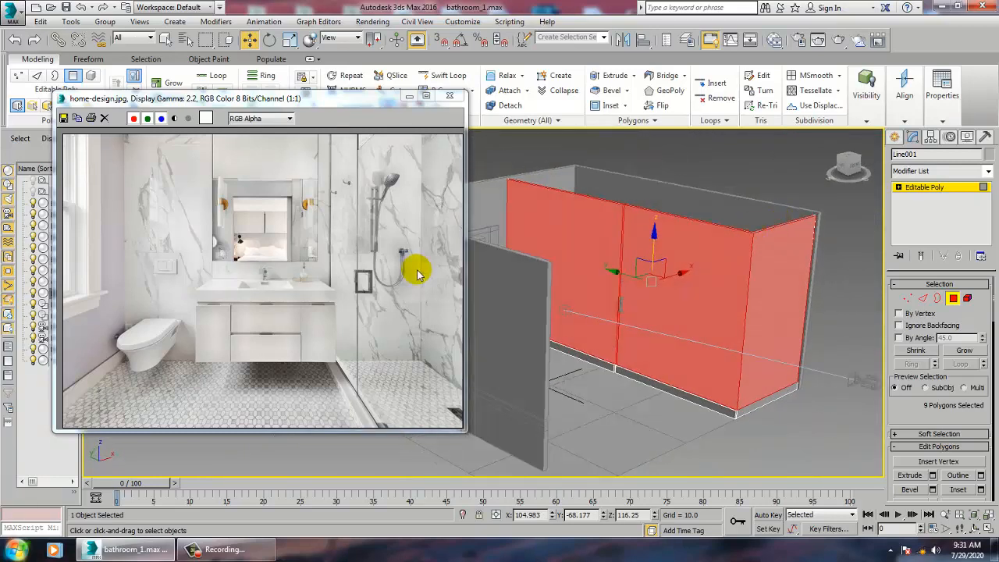
- Create an Architectural material with the Glass - Clear template, assign it to the selected panel polygons, and clear the selection
{"action": "key", "text": "m"}
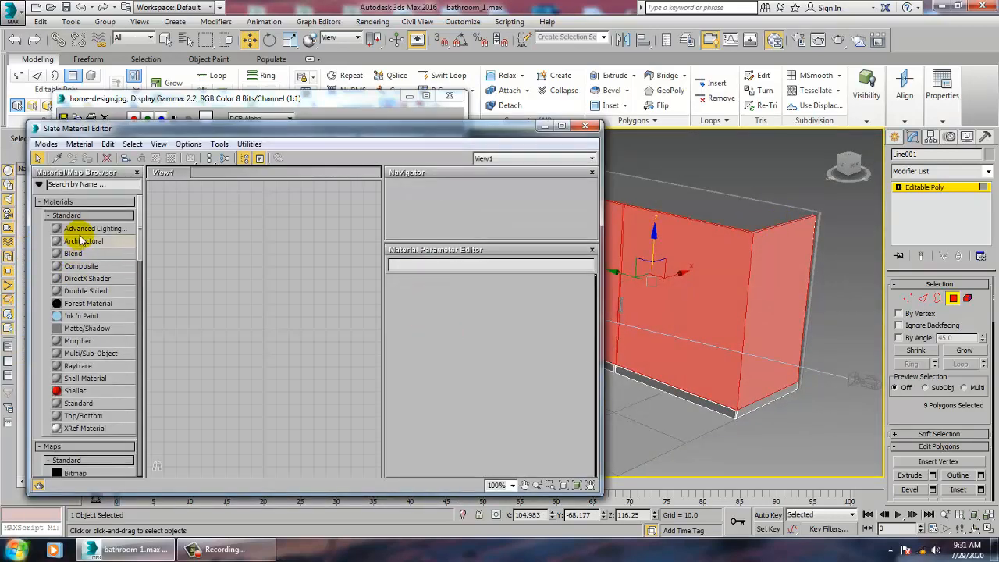
{"action": "left_click_drag", "start_coordinate": [110, 246], "coordinate": [261, 233]}
{"action": "double_click", "coordinate": [257, 231]}
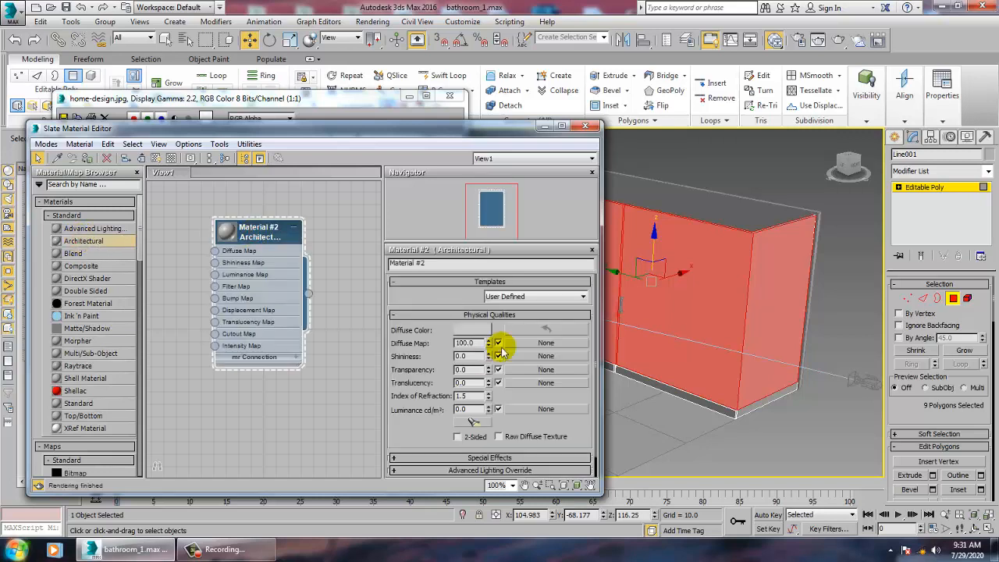
{"action": "left_click", "coordinate": [535, 297]}
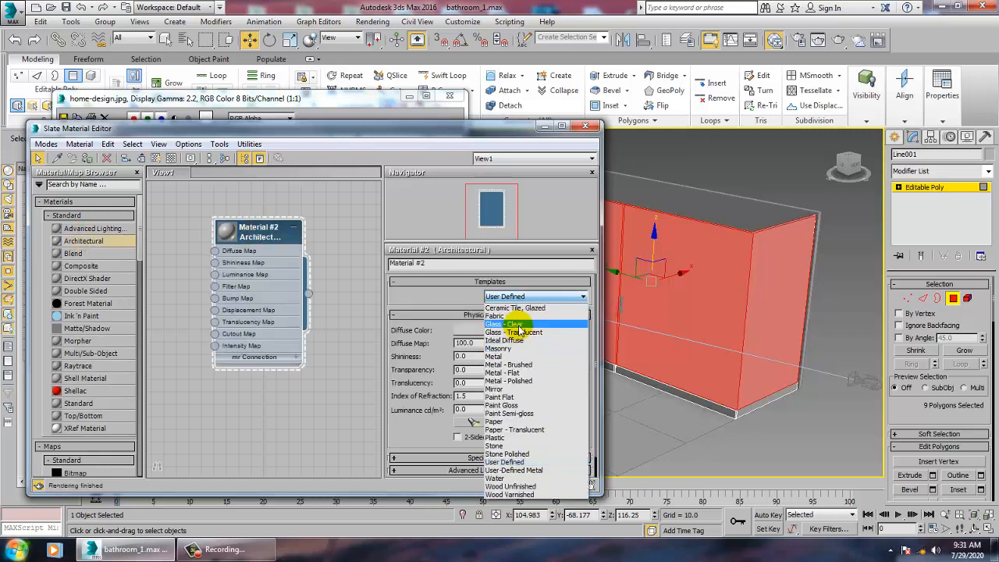
{"action": "left_click", "coordinate": [511, 319]}
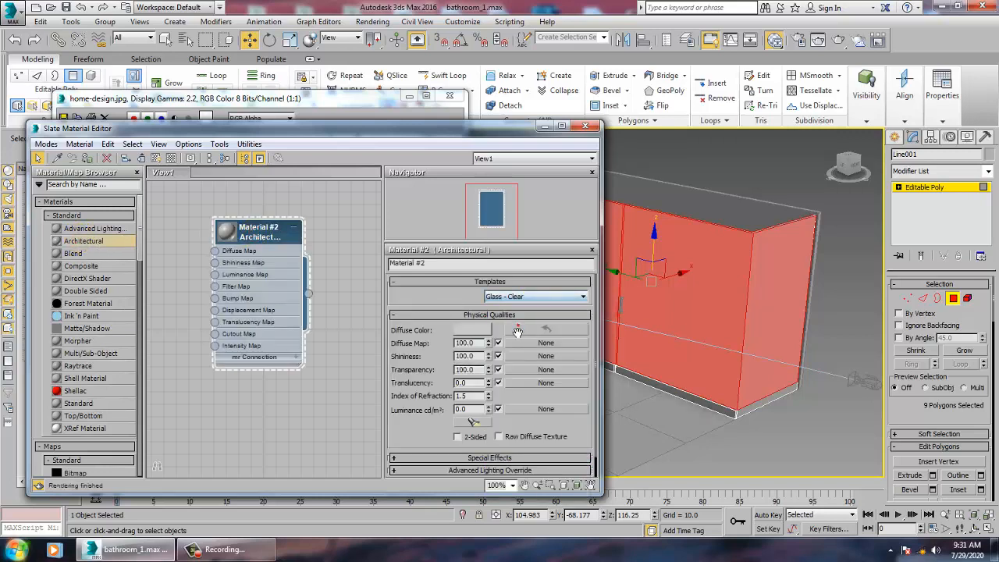
{"action": "left_click", "coordinate": [87, 157]}
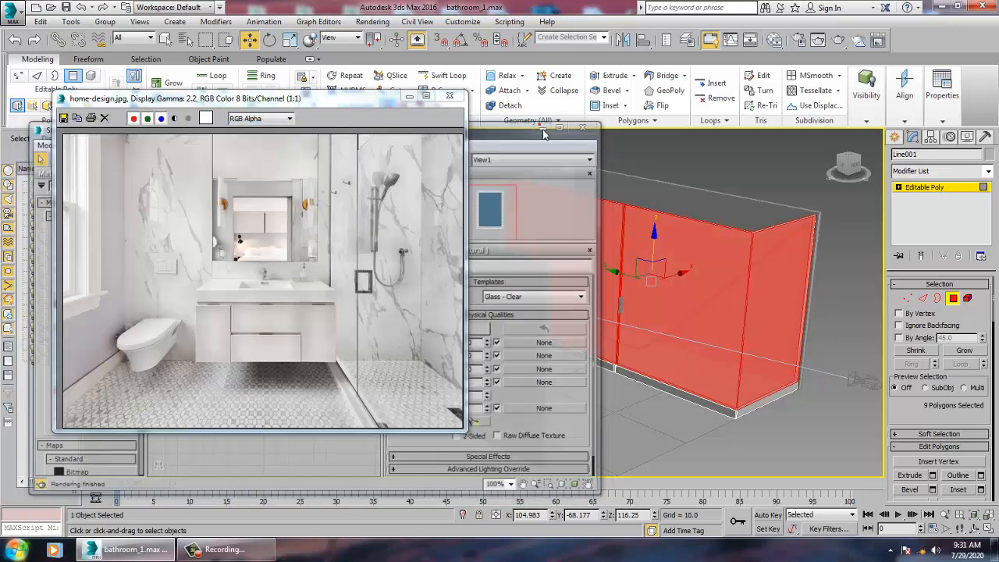
{"action": "left_click", "coordinate": [545, 126]}
{"action": "left_click", "coordinate": [726, 176]}
{"action": "middle_click_drag", "start_coordinate": [711, 287], "coordinate": [703, 321]}
{"action": "scroll", "coordinate": [687, 312], "scroll_direction": "up", "scroll_amount": 2}
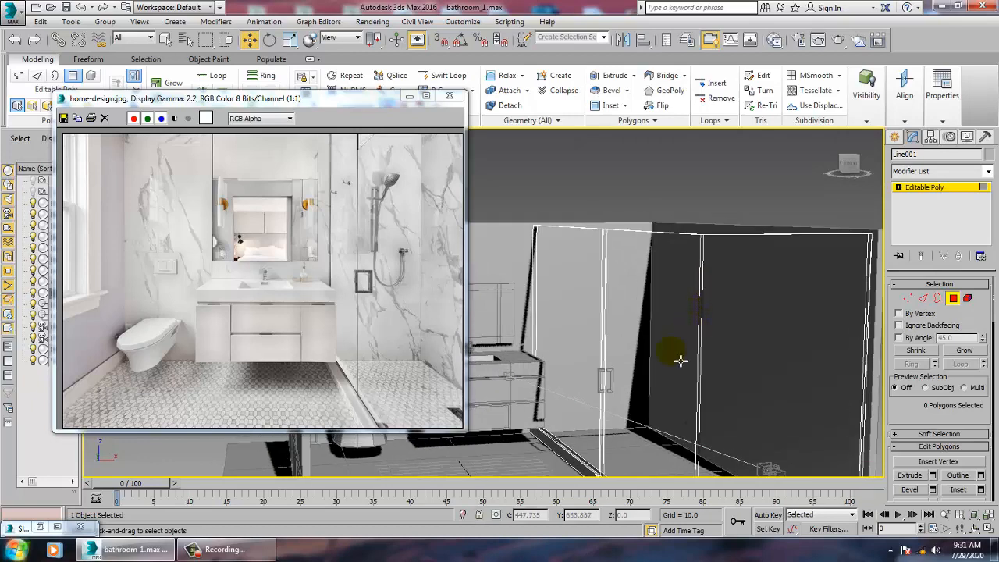
- Examine the shower head, slide rail and hose outlet up close in the home-design.jpg reference image
{"action": "left_click", "coordinate": [404, 253]}
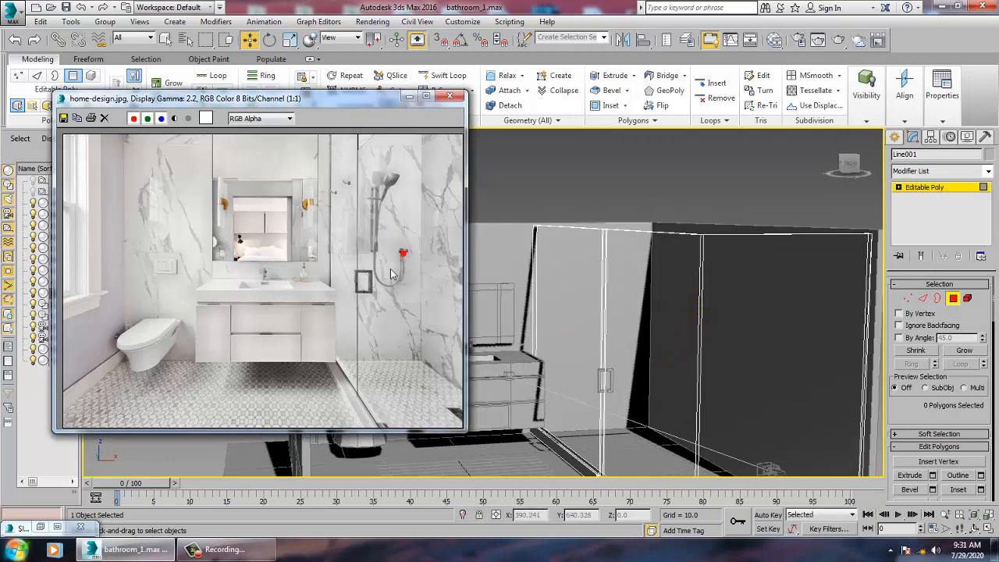
{"action": "scroll", "coordinate": [392, 274], "scroll_direction": "up", "scroll_amount": 1}
{"action": "middle_click_drag", "start_coordinate": [397, 243], "coordinate": [359, 285]}
{"action": "scroll", "coordinate": [360, 286], "scroll_direction": "down", "scroll_amount": 2}
{"action": "scroll", "coordinate": [355, 278], "scroll_direction": "up", "scroll_amount": 1}
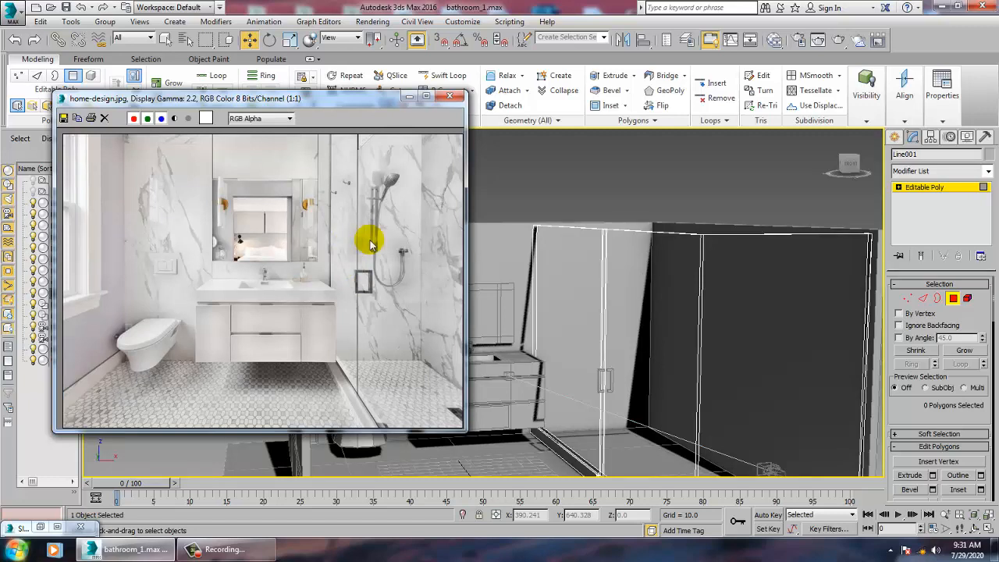
{"action": "scroll", "coordinate": [350, 238], "scroll_direction": "up", "scroll_amount": 1}
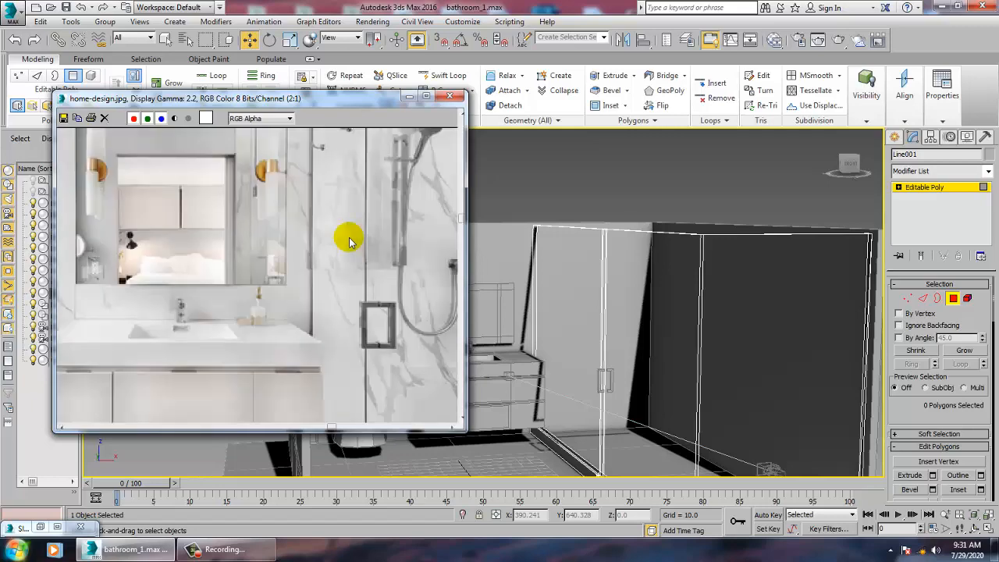
{"action": "middle_click_drag", "start_coordinate": [430, 223], "coordinate": [333, 292]}
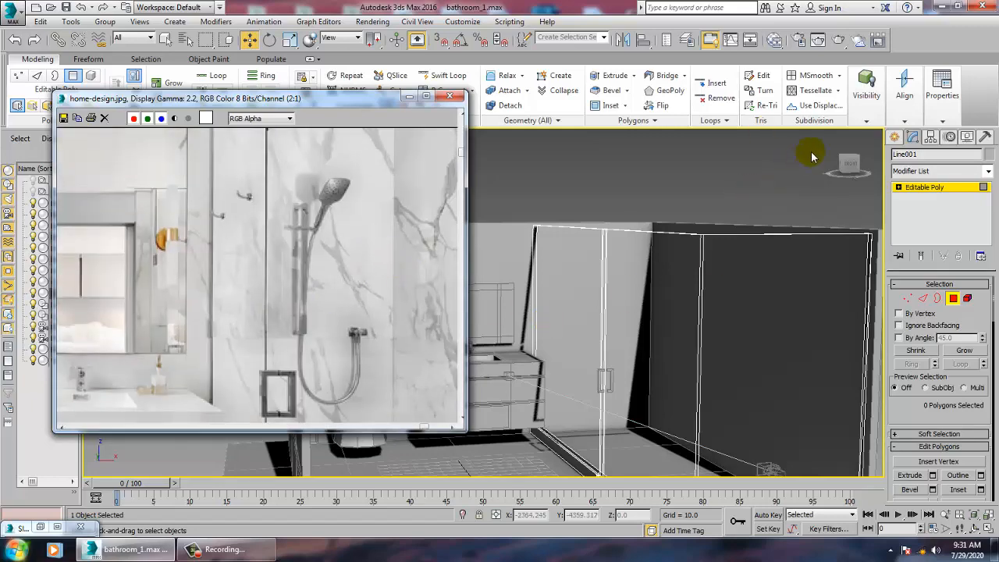
{"action": "left_click", "coordinate": [894, 137]}
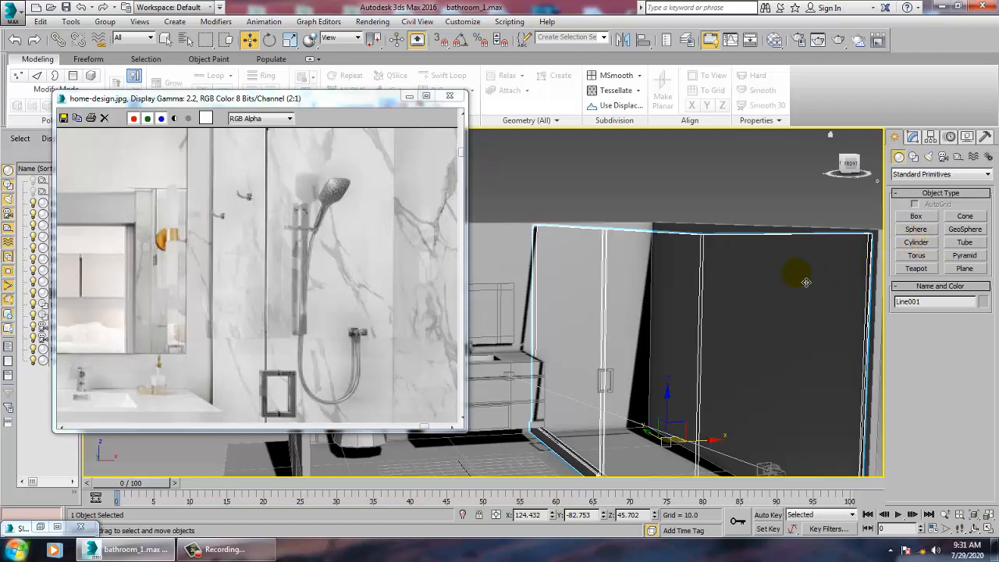
{"action": "middle_click_drag", "start_coordinate": [805, 281], "coordinate": [668, 338], "text": "alt"}
{"action": "scroll", "coordinate": [668, 338], "scroll_direction": "up", "scroll_amount": 4}
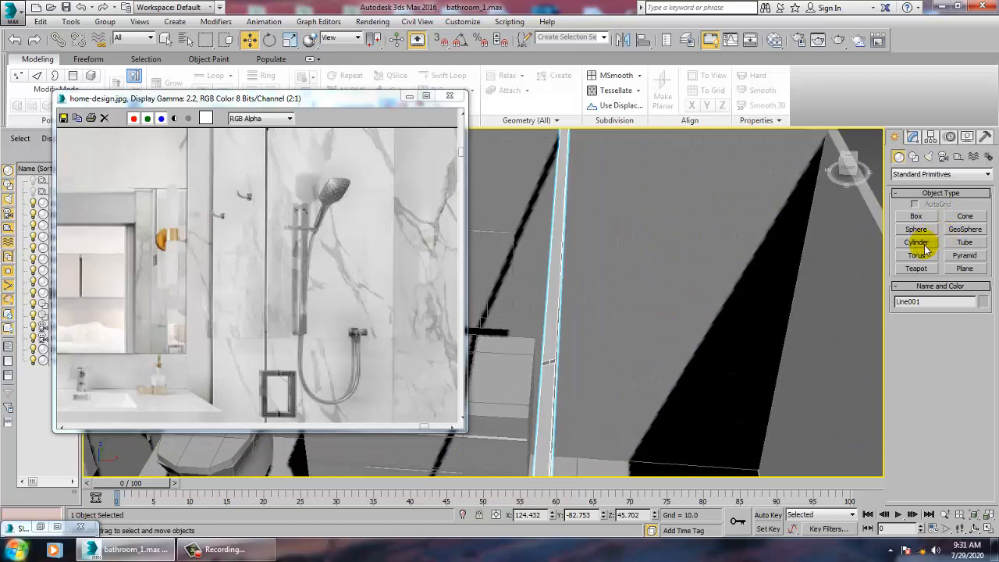
{"action": "left_click", "coordinate": [917, 242]}
{"action": "right_click", "coordinate": [728, 350]}
- Clone the small cylindrical wall fixture near the toilet along X into the shower area as a single copy
{"action": "middle_click_drag", "start_coordinate": [638, 319], "coordinate": [768, 336]}
{"action": "scroll", "coordinate": [719, 346], "scroll_direction": "down", "scroll_amount": 3}
{"action": "middle_click_drag", "start_coordinate": [677, 339], "coordinate": [604, 372]}
{"action": "left_click", "coordinate": [606, 362]}
{"action": "scroll", "coordinate": [643, 379], "scroll_direction": "down", "scroll_amount": 4}
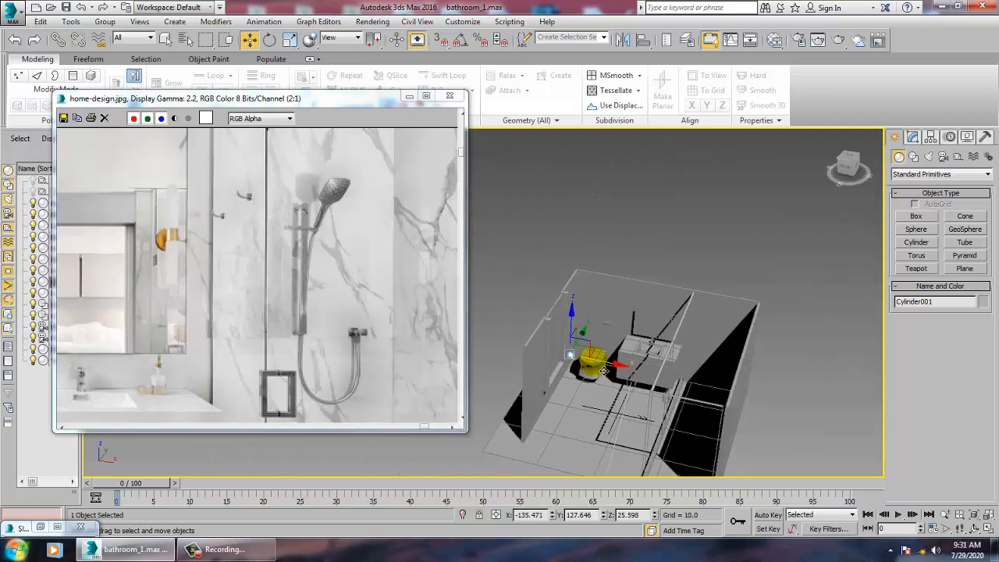
{"action": "left_click_drag", "start_coordinate": [616, 373], "coordinate": [748, 390], "text": "shift"}
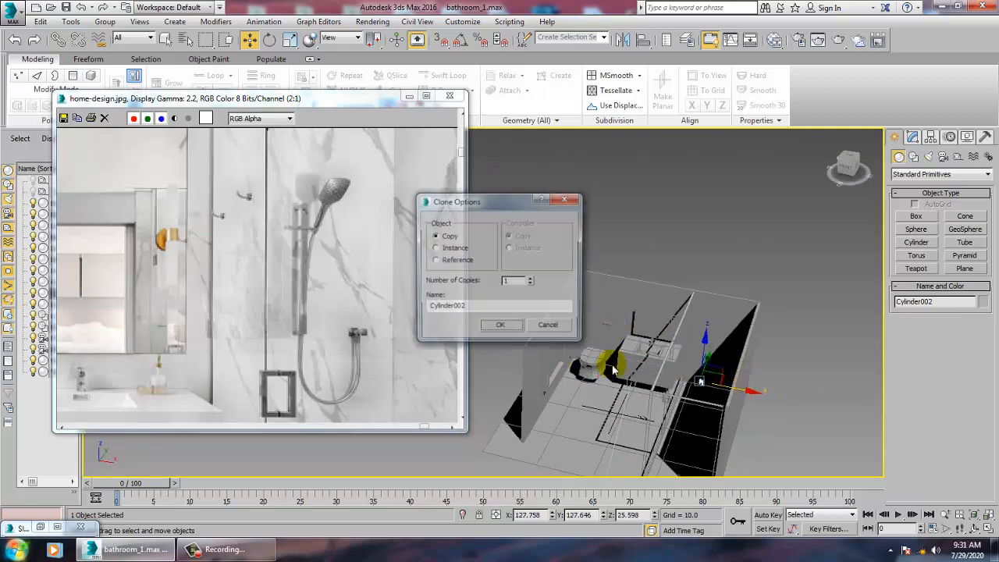
{"action": "left_click", "coordinate": [507, 333]}
{"action": "key", "text": "z"}
{"action": "middle_click_drag", "start_coordinate": [660, 369], "coordinate": [736, 367], "text": "alt"}
{"action": "scroll", "coordinate": [702, 361], "scroll_direction": "down", "scroll_amount": 5}
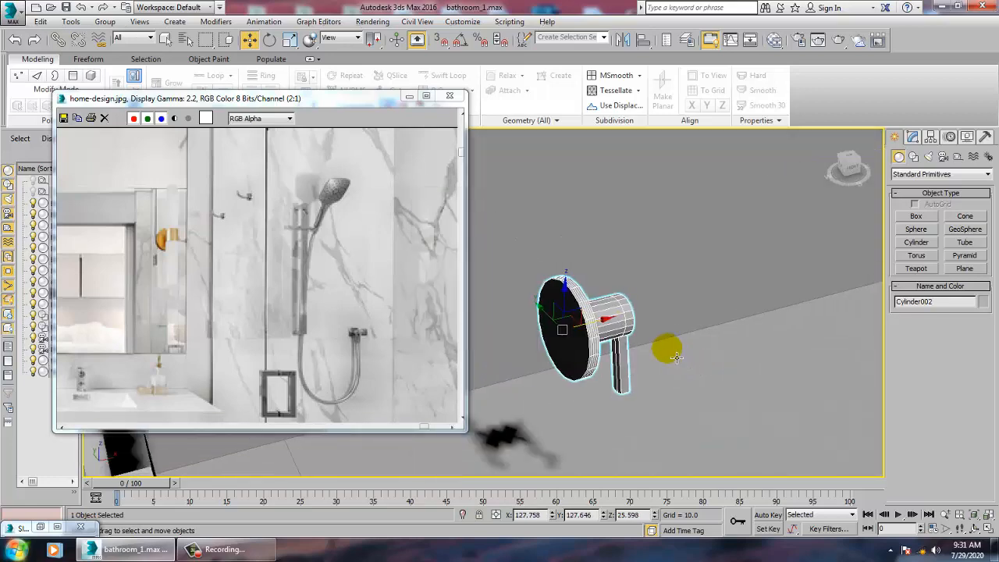
- Set the angle snap to 90 degrees and rotate the cloned fixture to face out from the shower's back wall
{"action": "right_click", "coordinate": [459, 39]}
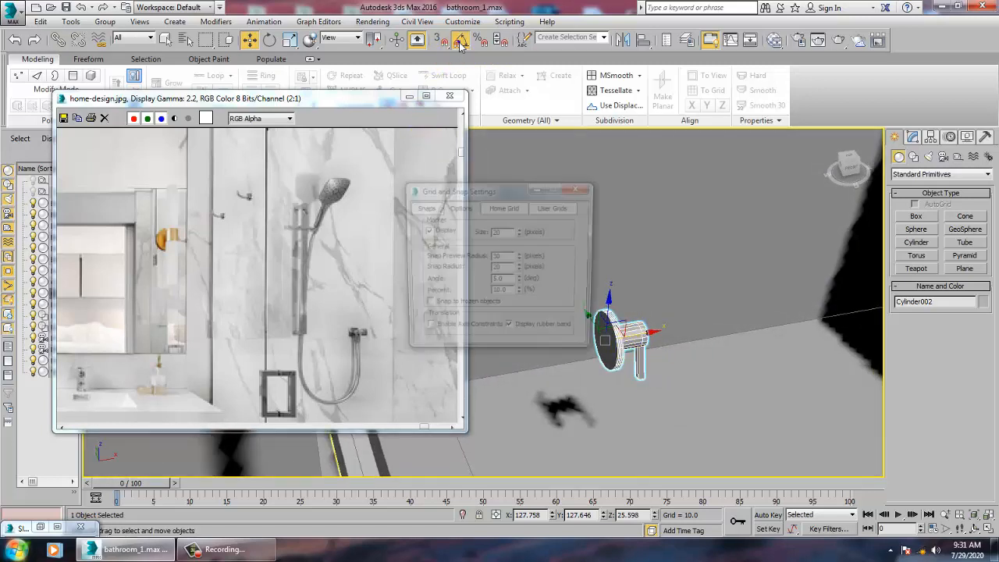
{"action": "left_click", "coordinate": [431, 278]}
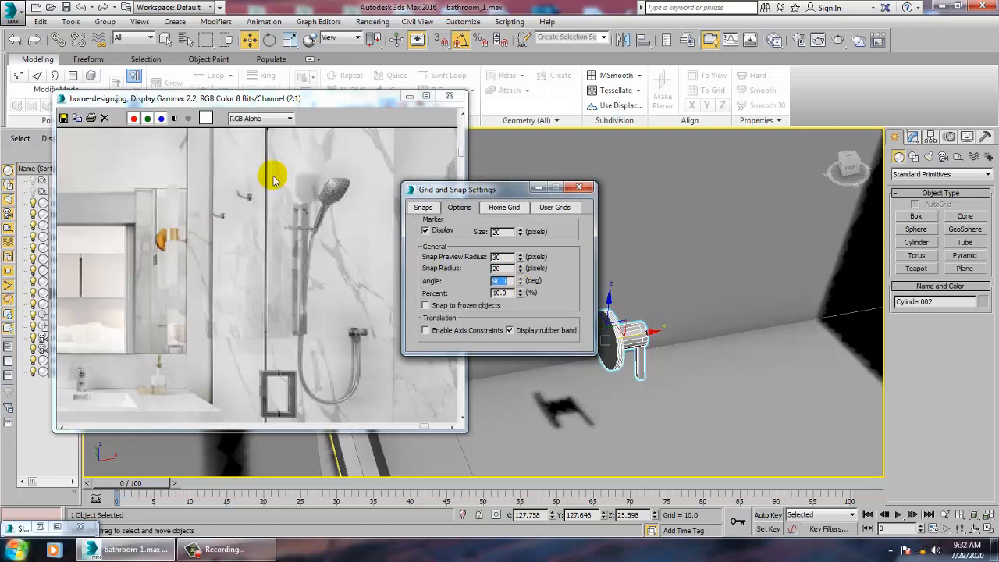
{"action": "left_click", "coordinate": [581, 186]}
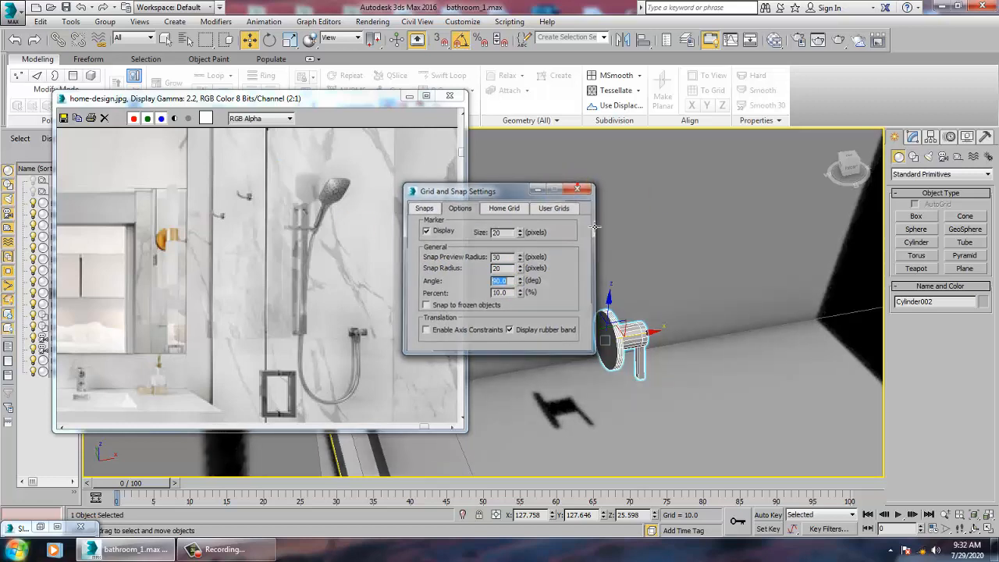
{"action": "key", "text": "e"}
{"action": "left_click_drag", "start_coordinate": [617, 380], "coordinate": [610, 375]}
- Move the rotated fixture along Y until its round base sits against the shower's back wall
{"action": "key", "text": "w"}
{"action": "left_click_drag", "start_coordinate": [599, 323], "coordinate": [550, 250]}
{"action": "scroll", "coordinate": [550, 250], "scroll_direction": "up", "scroll_amount": 5}
{"action": "middle_click_drag", "start_coordinate": [549, 250], "coordinate": [627, 272], "text": "alt"}
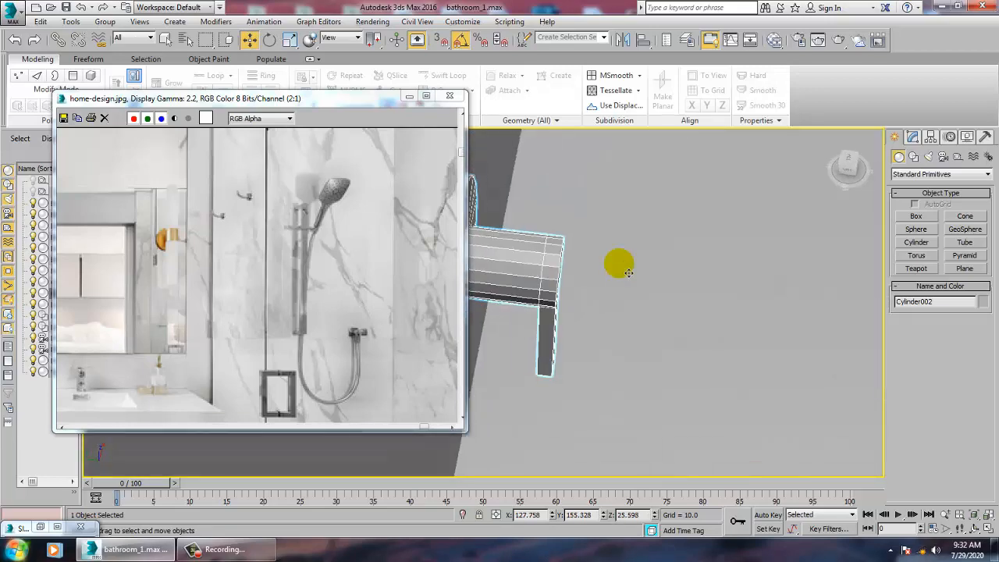
{"action": "mouse_move", "coordinate": [565, 296]}
{"action": "middle_mouse_down"}
{"action": "mouse_move", "coordinate": [657, 314]}
{"action": "mouse_move", "coordinate": [624, 288]}
{"action": "mouse_move", "coordinate": [641, 241]}
{"action": "middle_mouse_up"}
{"action": "left_click_drag", "start_coordinate": [619, 256], "coordinate": [610, 255]}
{"action": "scroll", "coordinate": [612, 255], "scroll_direction": "down", "scroll_amount": 4}
{"action": "middle_click_drag", "start_coordinate": [632, 251], "coordinate": [584, 324], "text": "alt"}
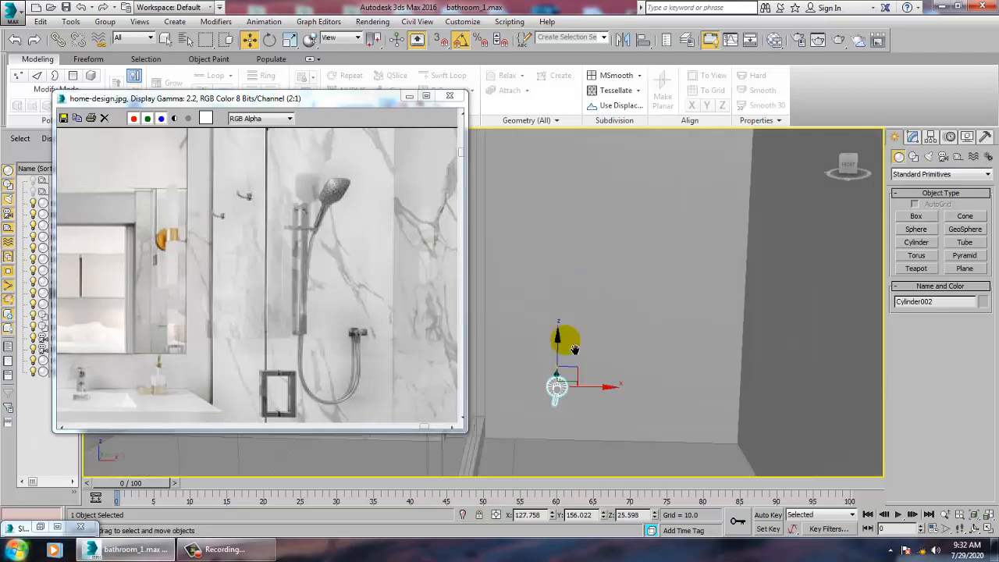
- Scale down the wall fixture, raise it on the back wall and clone it along X as a single copy
{"action": "key", "text": "r"}
{"action": "mouse_move", "coordinate": [574, 391]}
{"action": "left_mouse_down"}
{"action": "mouse_move", "coordinate": [582, 397]}
{"action": "mouse_move", "coordinate": [573, 272]}
{"action": "mouse_move", "coordinate": [611, 308]}
{"action": "mouse_move", "coordinate": [670, 309]}
{"action": "left_mouse_up"}
{"action": "key", "text": "w"}
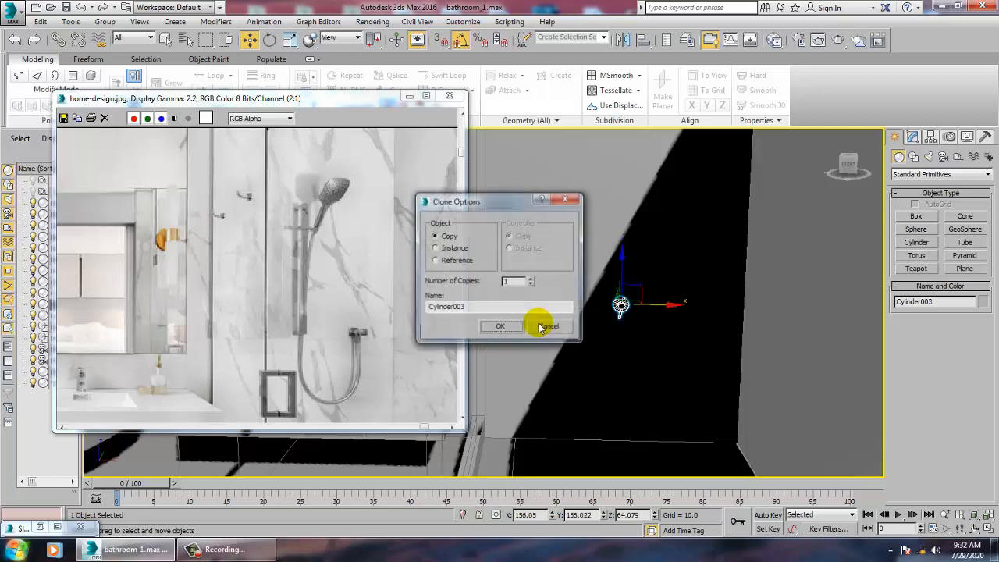
{"action": "left_click", "coordinate": [495, 335]}
- Draw a U-shaped spline for the shower hose in the Front view, with a curved bottom and a shorter right side
{"action": "mouse_move", "coordinate": [623, 305]}
{"action": "middle_mouse_down", "text": "alt"}
{"action": "mouse_move", "coordinate": [625, 289]}
{"action": "mouse_move", "coordinate": [618, 390]}
{"action": "middle_mouse_up", "text": "alt"}
{"action": "middle_click_drag", "start_coordinate": [687, 329], "coordinate": [668, 325], "text": "alt"}
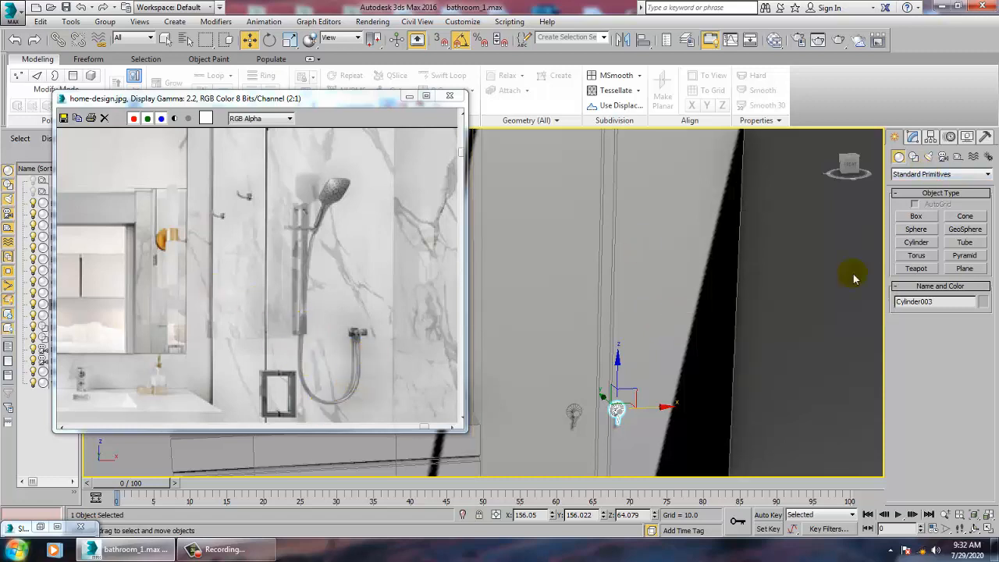
{"action": "left_click", "coordinate": [912, 157]}
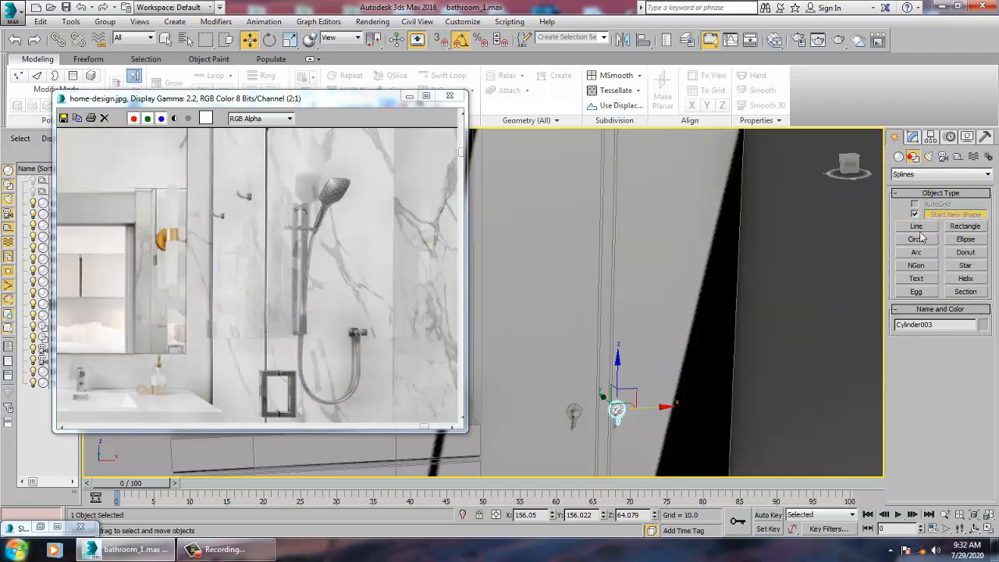
{"action": "left_click", "coordinate": [919, 227]}
{"action": "key", "text": "alt+w"}
{"action": "middle_click", "coordinate": [777, 241]}
{"action": "key", "text": "alt+w"}
{"action": "key", "text": "z"}
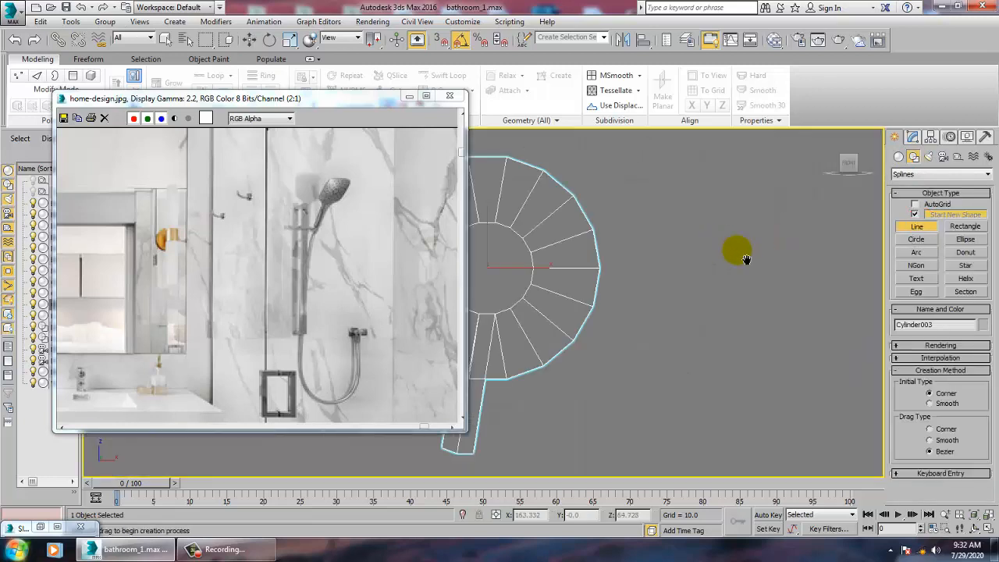
{"action": "scroll", "coordinate": [747, 260], "scroll_direction": "down", "scroll_amount": 8}
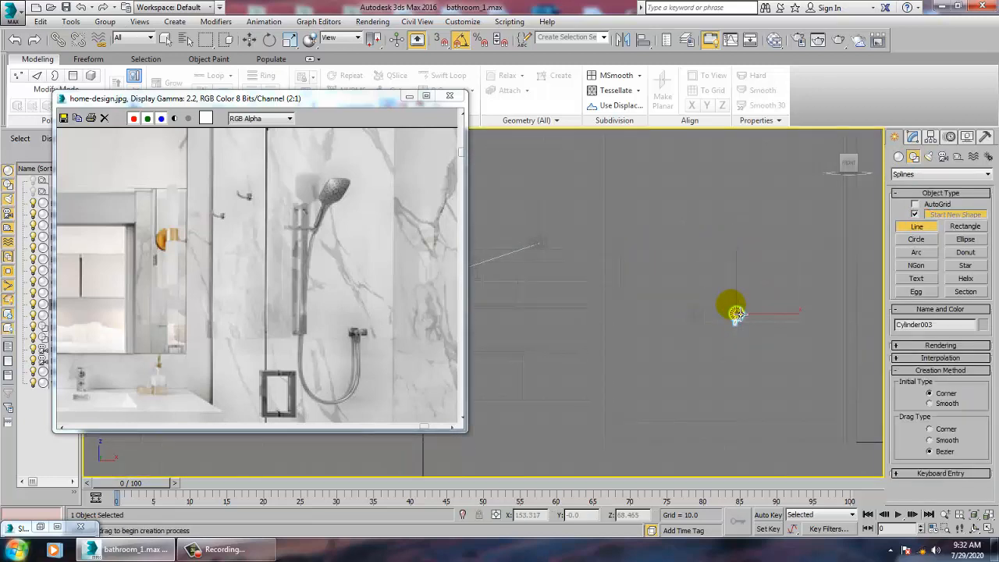
{"action": "mouse_move", "coordinate": [726, 371]}
{"action": "middle_mouse_down"}
{"action": "mouse_move", "coordinate": [697, 304]}
{"action": "mouse_move", "coordinate": [739, 344]}
{"action": "mouse_move", "coordinate": [718, 365]}
{"action": "mouse_move", "coordinate": [704, 296]}
{"action": "mouse_move", "coordinate": [712, 373]}
{"action": "middle_mouse_up"}
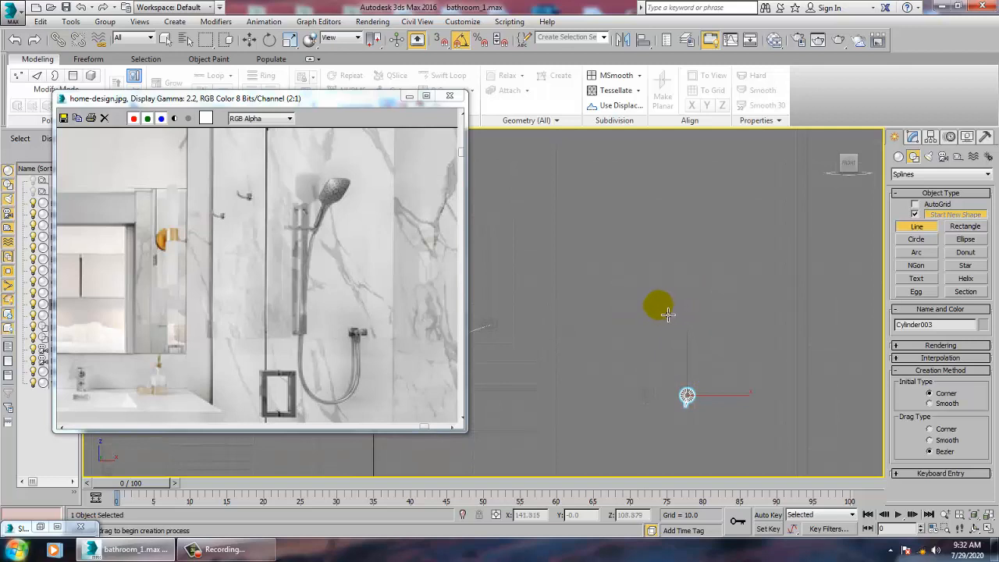
{"action": "left_click", "coordinate": [640, 283]}
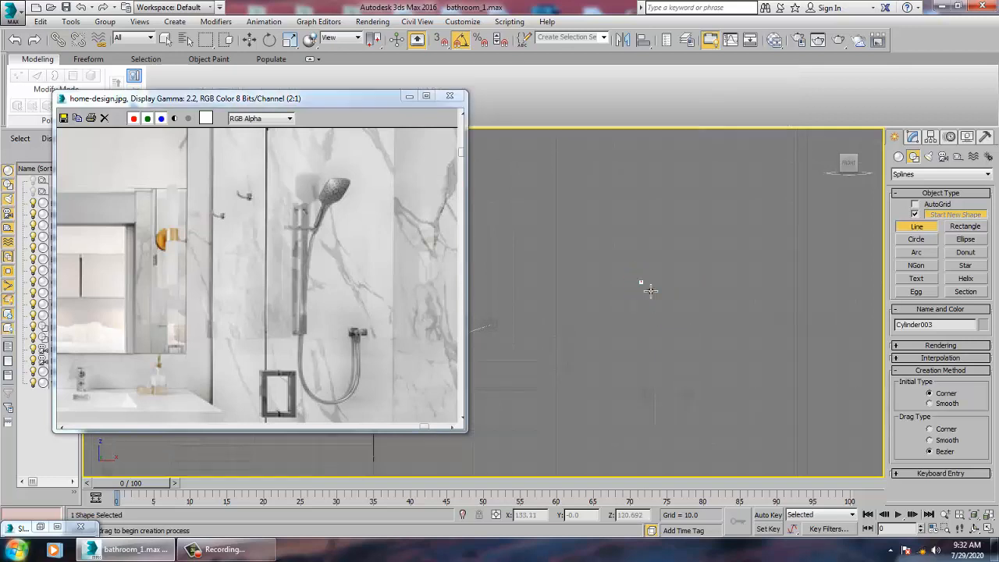
{"action": "left_click_drag", "start_coordinate": [658, 367], "coordinate": [682, 376]}
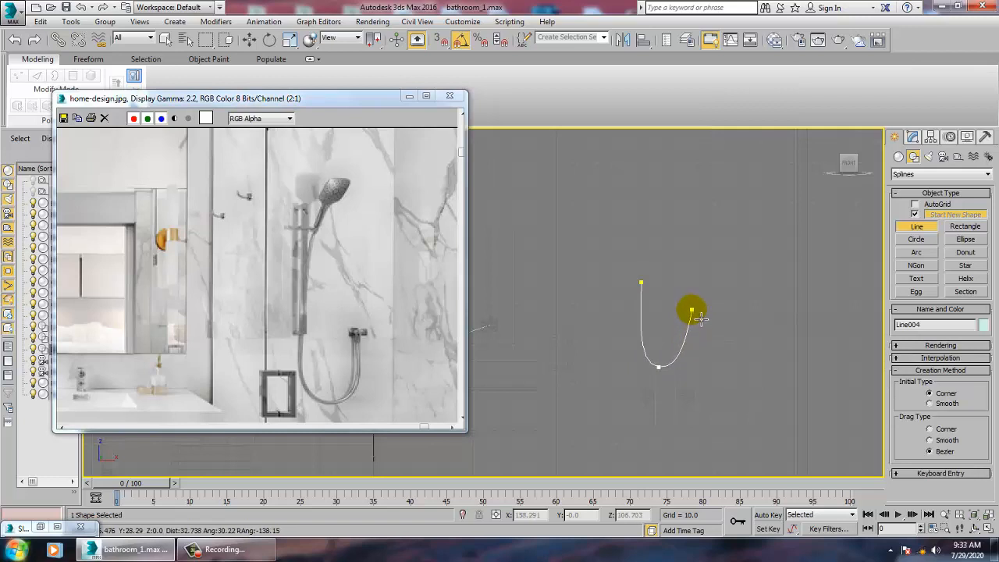
{"action": "right_click", "coordinate": [691, 309]}
{"action": "right_click", "coordinate": [691, 310]}
- Enable the hose spline's radial thickness in the perspective viewport and set it to 1.26
{"action": "key", "text": "alt+w"}
{"action": "middle_click", "coordinate": [751, 400]}
{"action": "key", "text": "alt+w"}
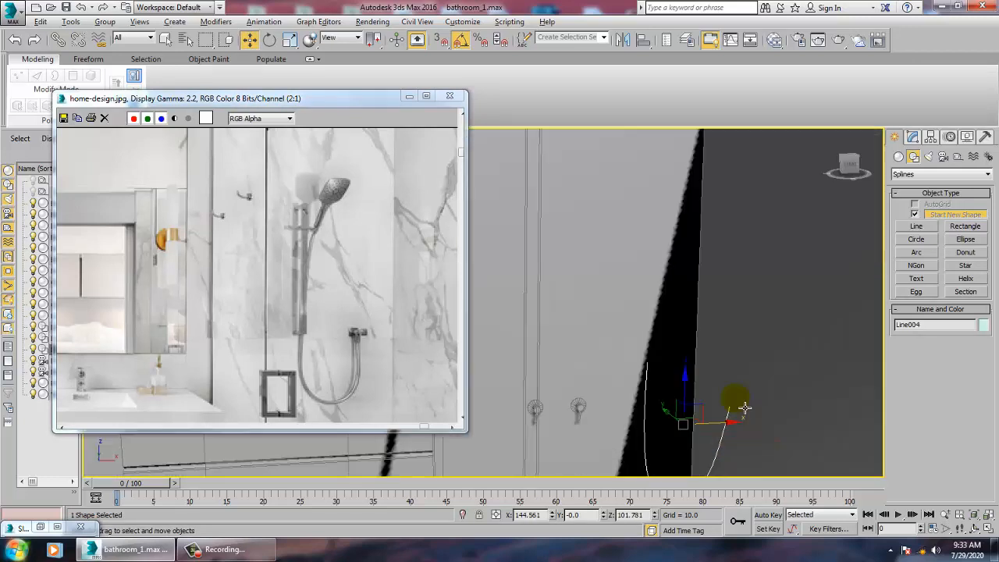
{"action": "left_click", "coordinate": [912, 136]}
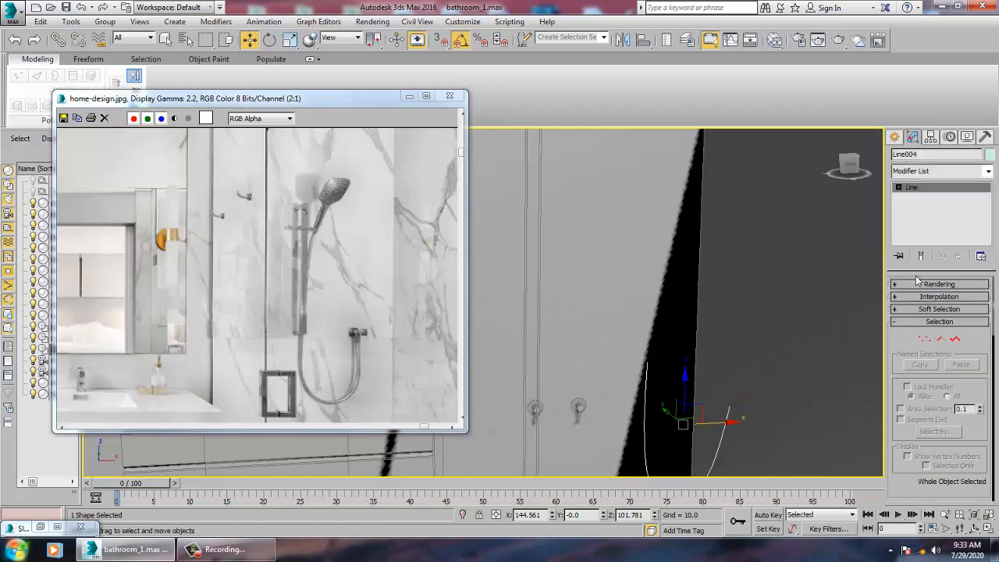
{"action": "left_click", "coordinate": [928, 284]}
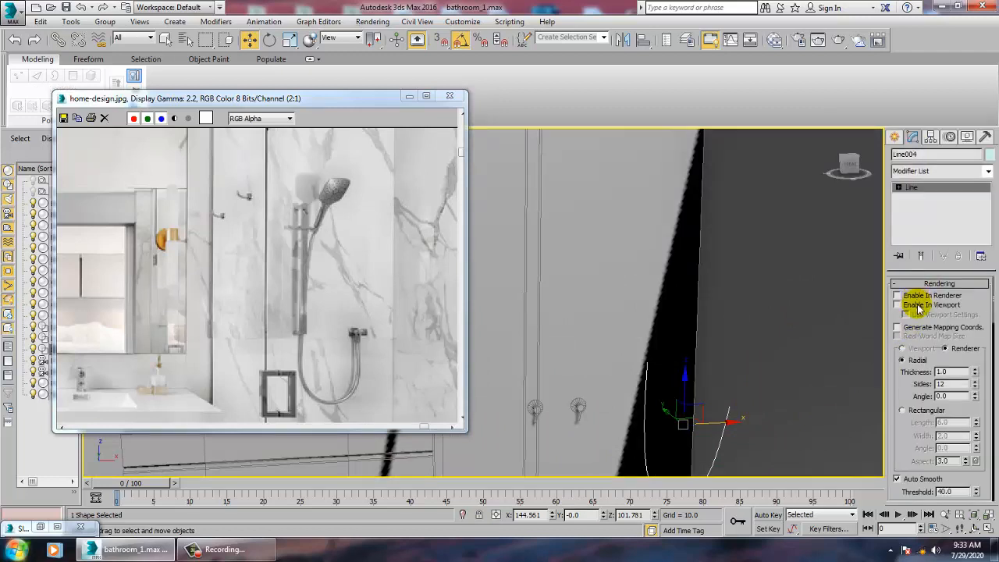
{"action": "left_click", "coordinate": [905, 306]}
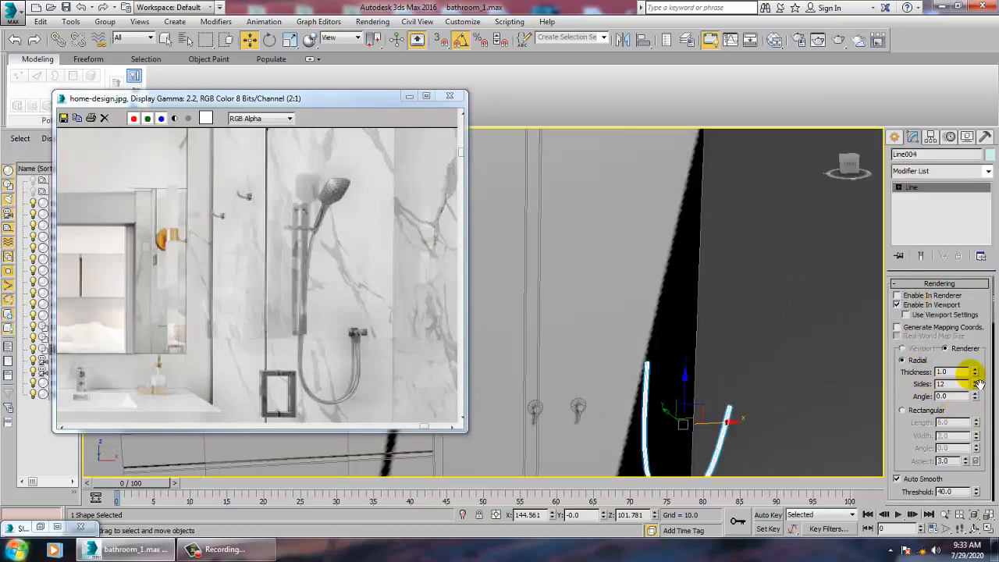
{"action": "left_click_drag", "start_coordinate": [975, 373], "coordinate": [980, 354]}
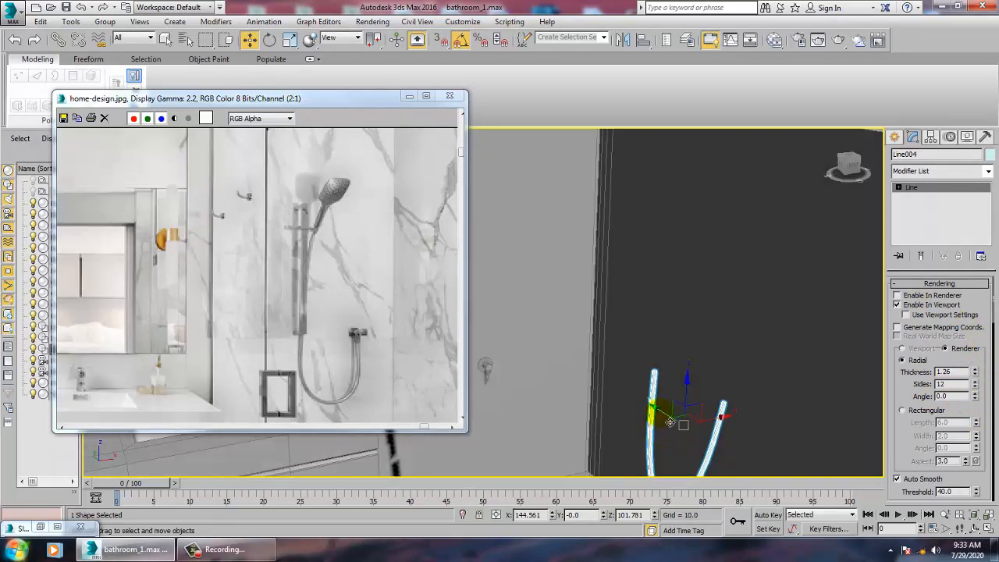
- Move the hose along Y close to the shower's back wall and reduce its thickness to 0.781
{"action": "left_click_drag", "start_coordinate": [661, 411], "coordinate": [446, 301]}
{"action": "scroll", "coordinate": [589, 341], "scroll_direction": "up", "scroll_amount": 5}
{"action": "mouse_move", "coordinate": [591, 342]}
{"action": "middle_mouse_down", "text": "alt"}
{"action": "mouse_move", "coordinate": [582, 339]}
{"action": "mouse_move", "coordinate": [602, 347]}
{"action": "mouse_move", "coordinate": [621, 377]}
{"action": "mouse_move", "coordinate": [588, 326]}
{"action": "middle_mouse_up", "text": "alt"}
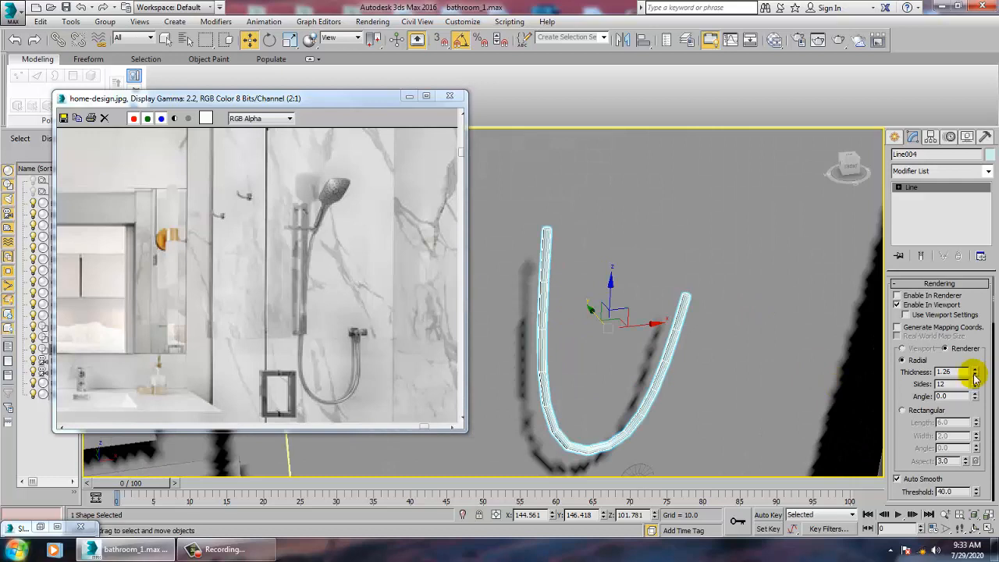
{"action": "left_click_drag", "start_coordinate": [976, 375], "coordinate": [994, 403]}
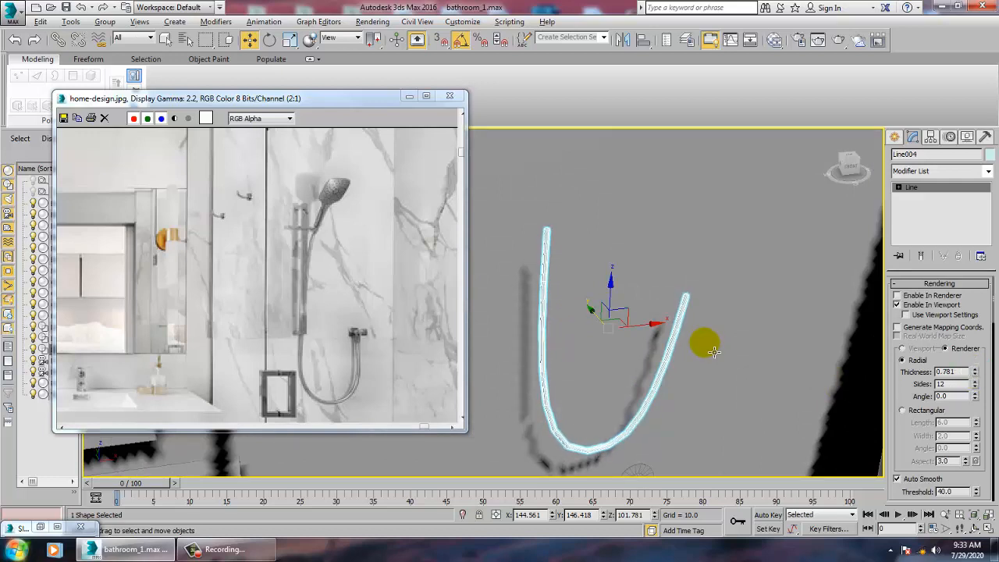
- Raise the vertex at the hose's taller end to about Z 123.5 and select the vertex at its shorter end
{"action": "key", "text": "1"}
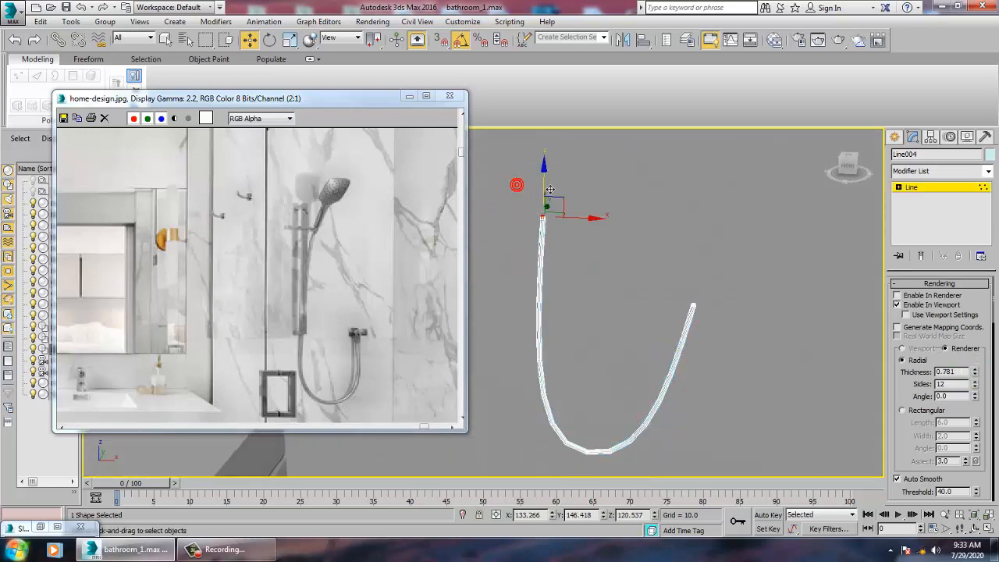
{"action": "left_click", "coordinate": [674, 286]}
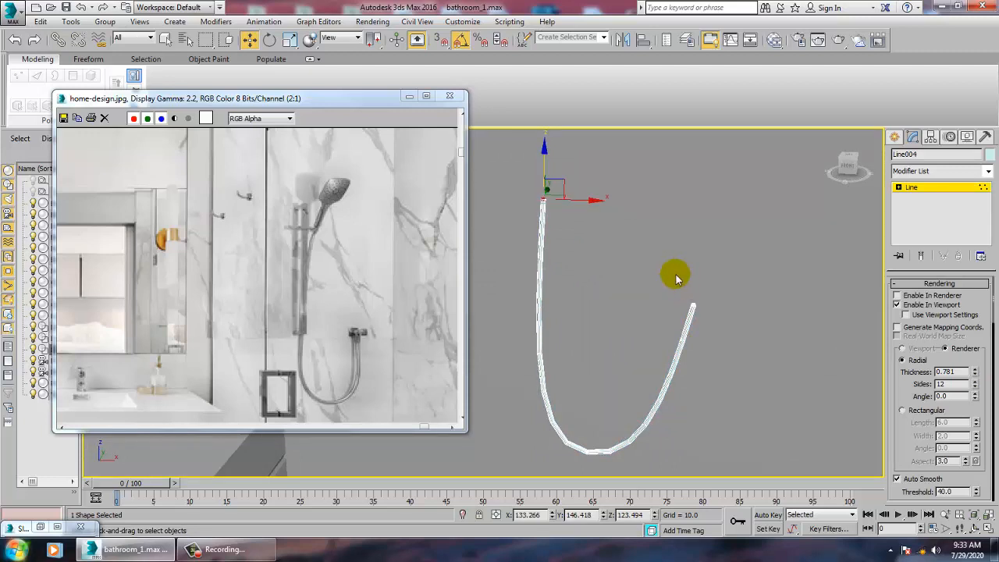
{"action": "left_click_drag", "start_coordinate": [675, 279], "coordinate": [683, 328]}
{"action": "middle_click_drag", "start_coordinate": [684, 328], "coordinate": [495, 356], "text": "alt"}
- Create a thin AutoGrid box about 2.6 by 3.5 and 0.2 high on the wall behind the hose's shorter end
{"action": "scroll", "coordinate": [396, 365], "scroll_direction": "up", "scroll_amount": 1}
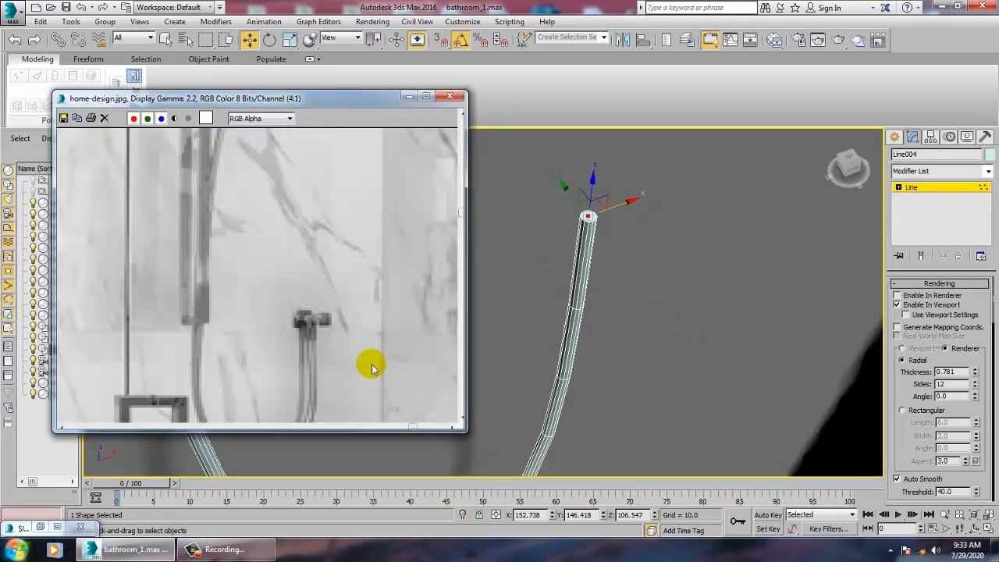
{"action": "middle_click_drag", "start_coordinate": [593, 328], "coordinate": [643, 475]}
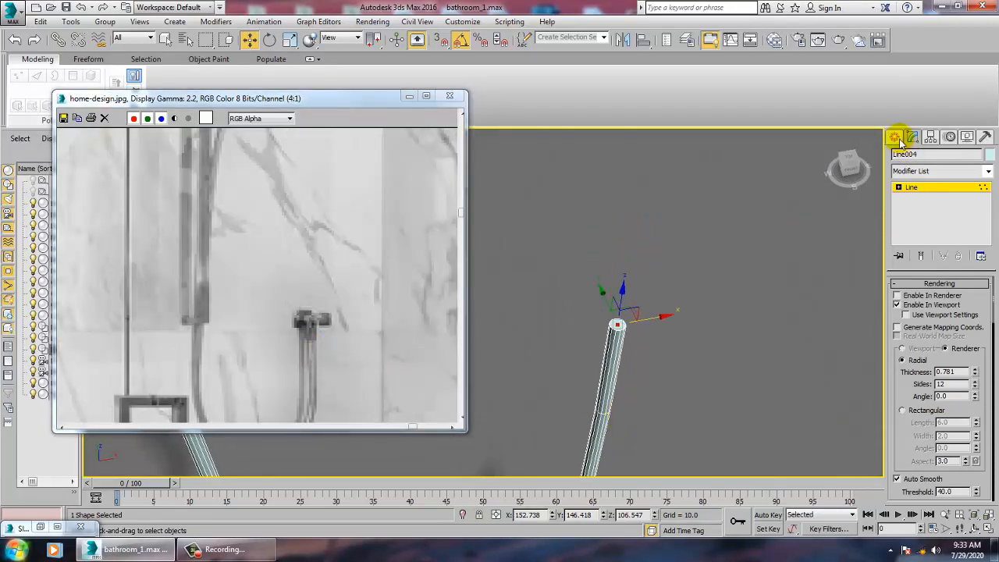
{"action": "left_click", "coordinate": [895, 138]}
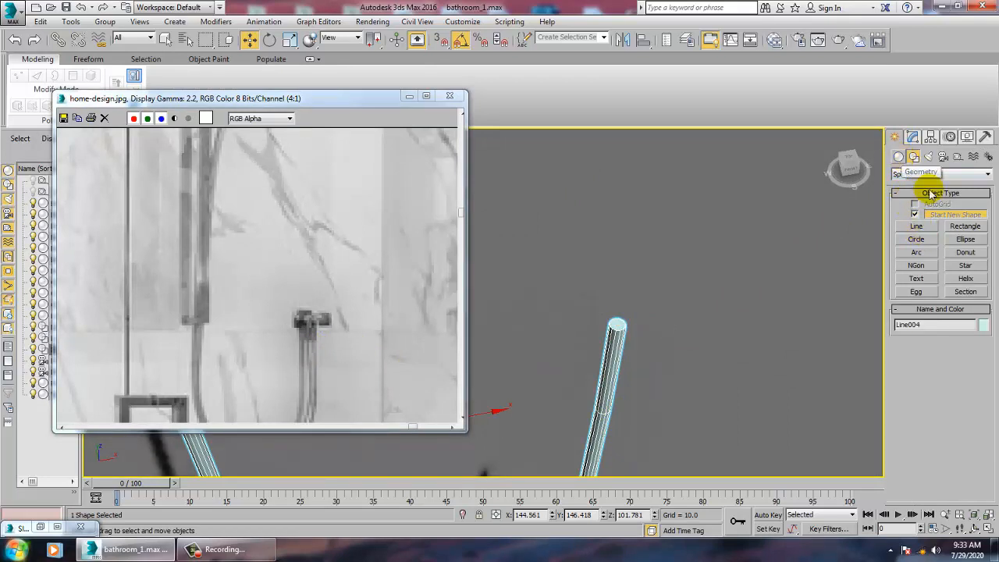
{"action": "left_click", "coordinate": [898, 157]}
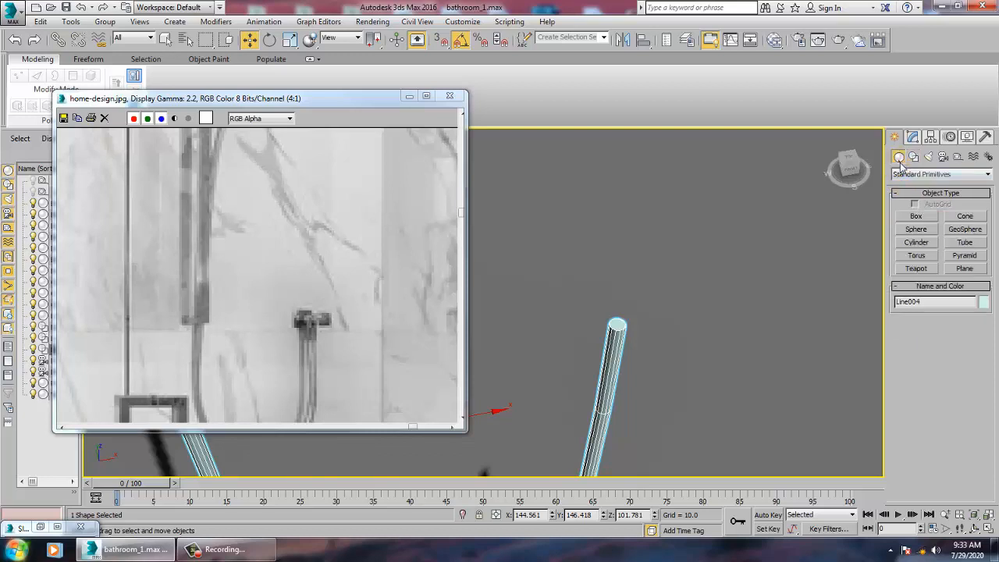
{"action": "left_click", "coordinate": [916, 216]}
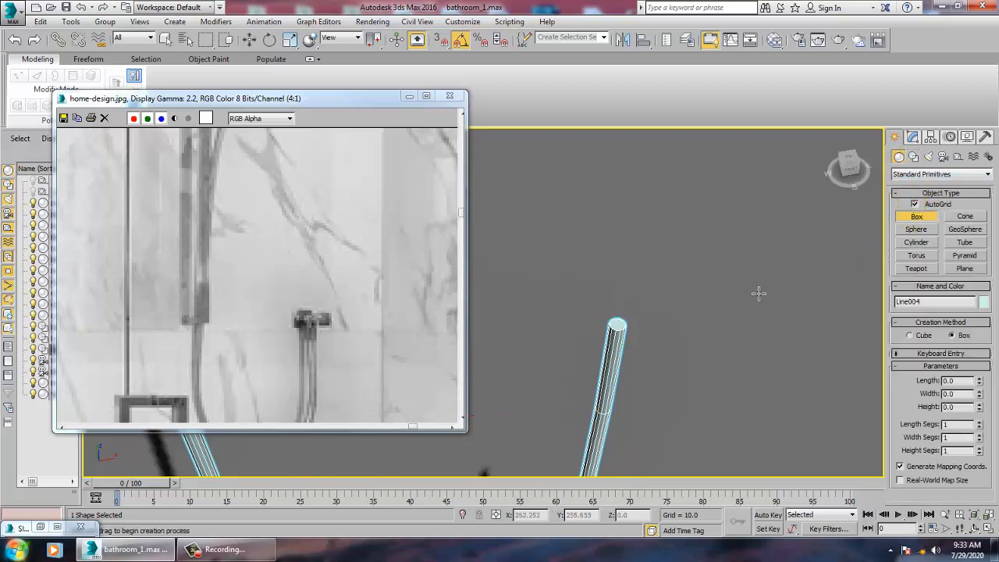
{"action": "left_click_drag", "start_coordinate": [589, 304], "coordinate": [640, 326]}
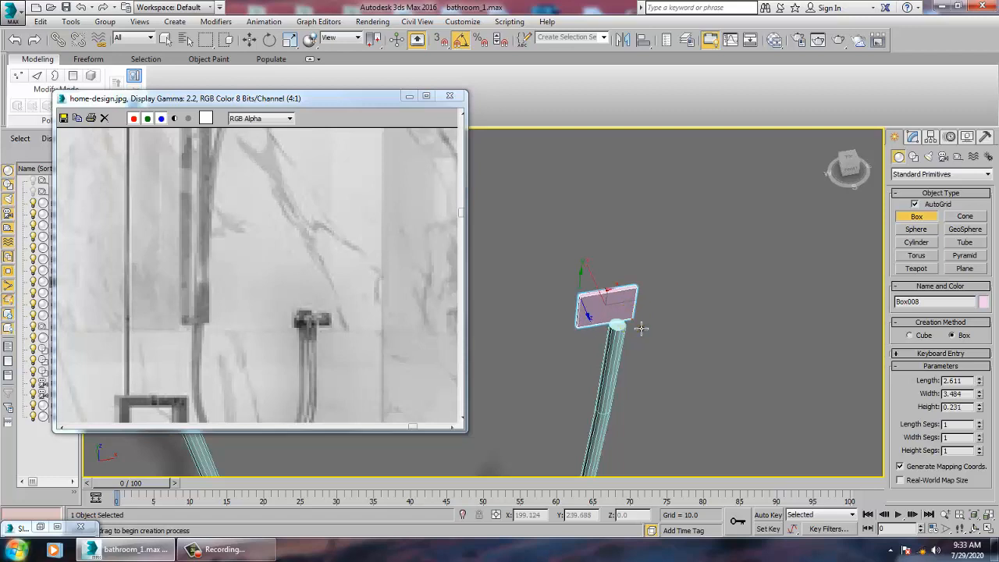
{"action": "left_click", "coordinate": [641, 328]}
{"action": "right_click", "coordinate": [641, 328]}
- Move the hose along Y toward the back wall so it meets the new wall plate
{"action": "middle_click_drag", "start_coordinate": [640, 328], "coordinate": [683, 337], "text": "alt"}
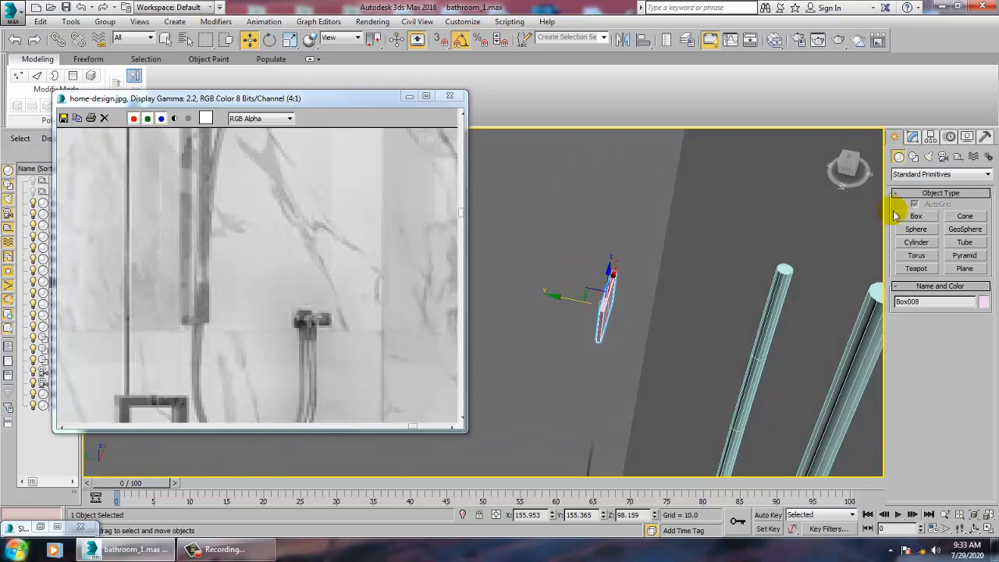
{"action": "left_click", "coordinate": [769, 334]}
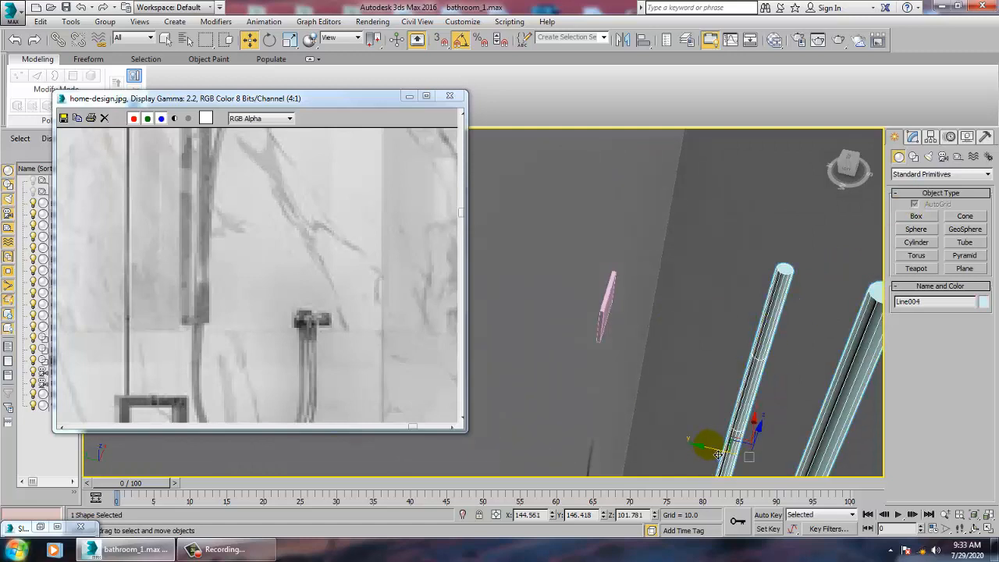
{"action": "left_click_drag", "start_coordinate": [691, 456], "coordinate": [542, 453]}
{"action": "middle_click_drag", "start_coordinate": [691, 343], "coordinate": [780, 398], "text": "alt"}
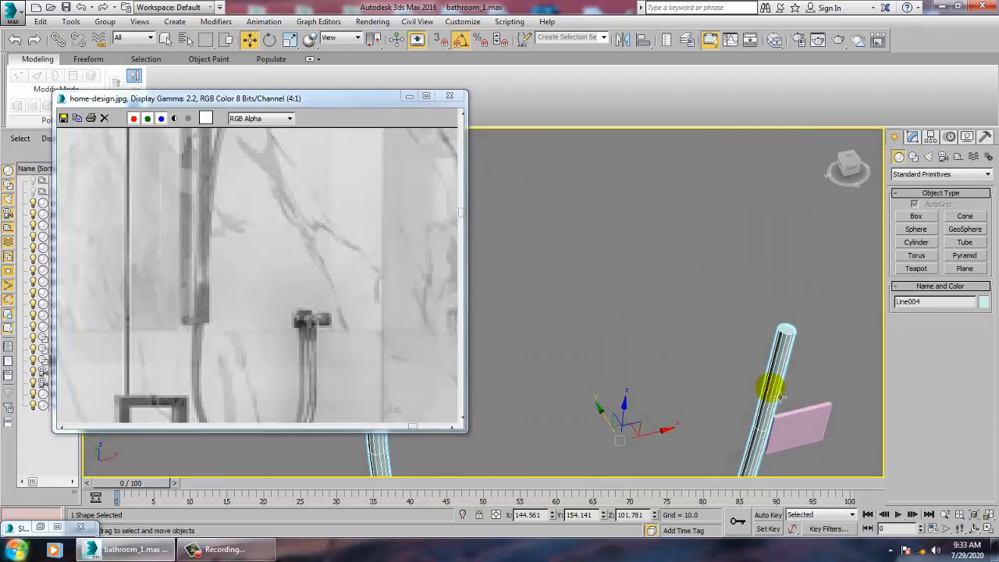
- Move the wall plate along X and Z so it sits centred behind the hose's shorter end
{"action": "left_click", "coordinate": [795, 442]}
{"action": "key", "text": "z"}
{"action": "middle_click_drag", "start_coordinate": [789, 443], "coordinate": [722, 428], "text": "alt"}
{"action": "scroll", "coordinate": [721, 410], "scroll_direction": "down", "scroll_amount": 8}
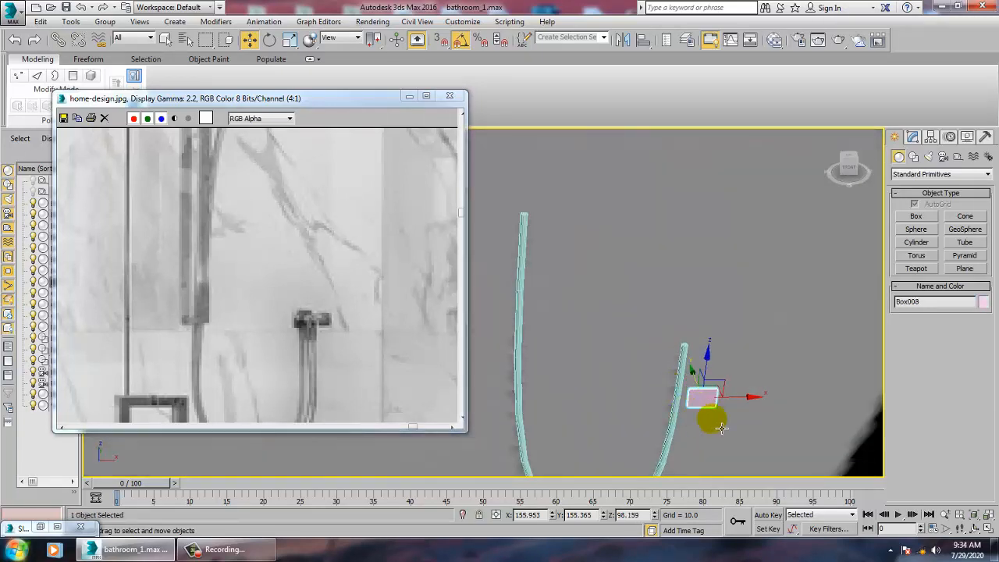
{"action": "left_click_drag", "start_coordinate": [739, 404], "coordinate": [688, 340]}
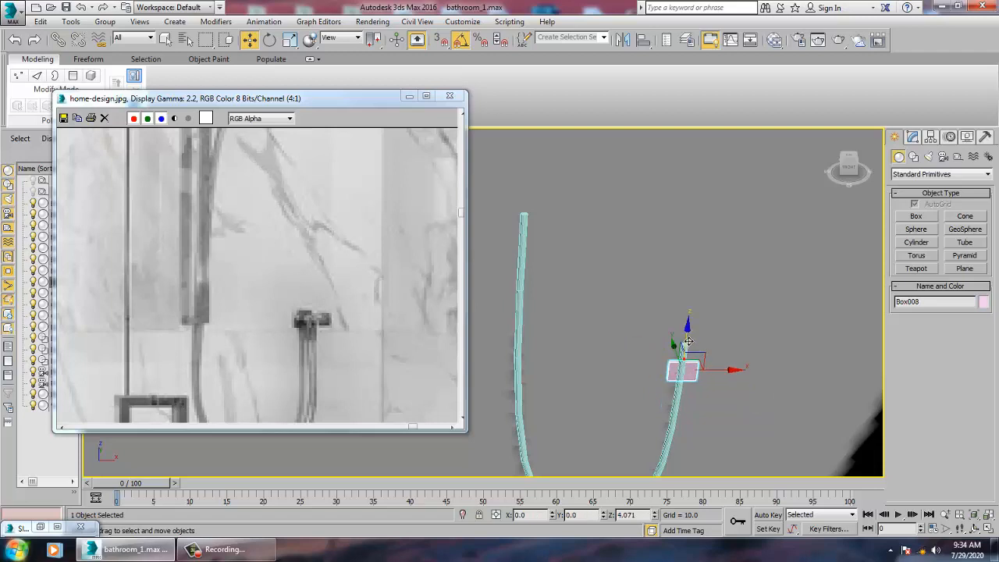
- Scale up the wall plate along X and Z to widen and heighten it behind the hose
{"action": "key", "text": "z"}
{"action": "scroll", "coordinate": [687, 343], "scroll_direction": "down", "scroll_amount": 5}
{"action": "key", "text": "r"}
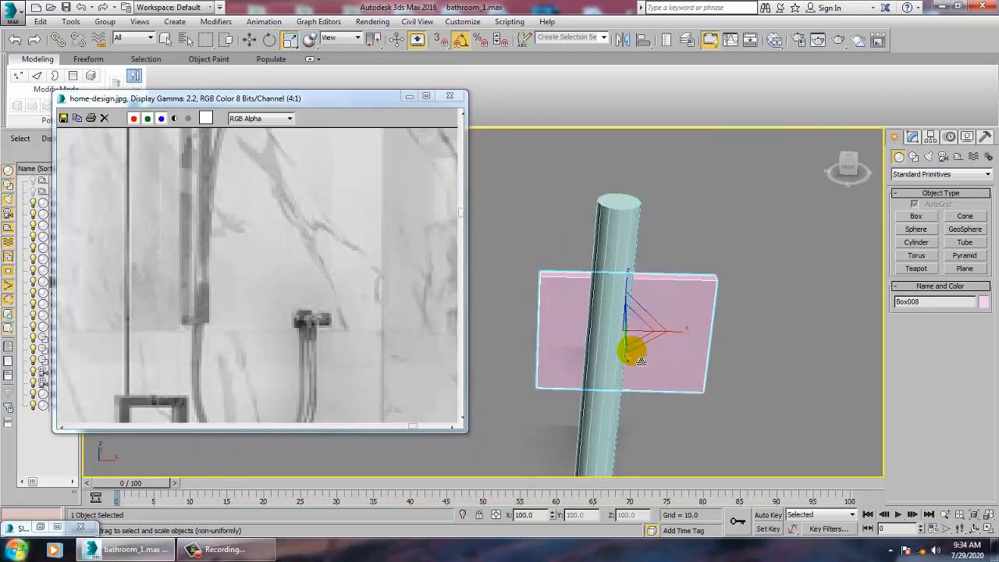
{"action": "left_click_drag", "start_coordinate": [690, 341], "coordinate": [702, 346]}
{"action": "mouse_move", "coordinate": [627, 293]}
{"action": "left_mouse_down"}
{"action": "mouse_move", "coordinate": [624, 253]}
{"action": "mouse_move", "coordinate": [629, 276]}
{"action": "left_mouse_up"}
{"action": "key", "text": "w"}
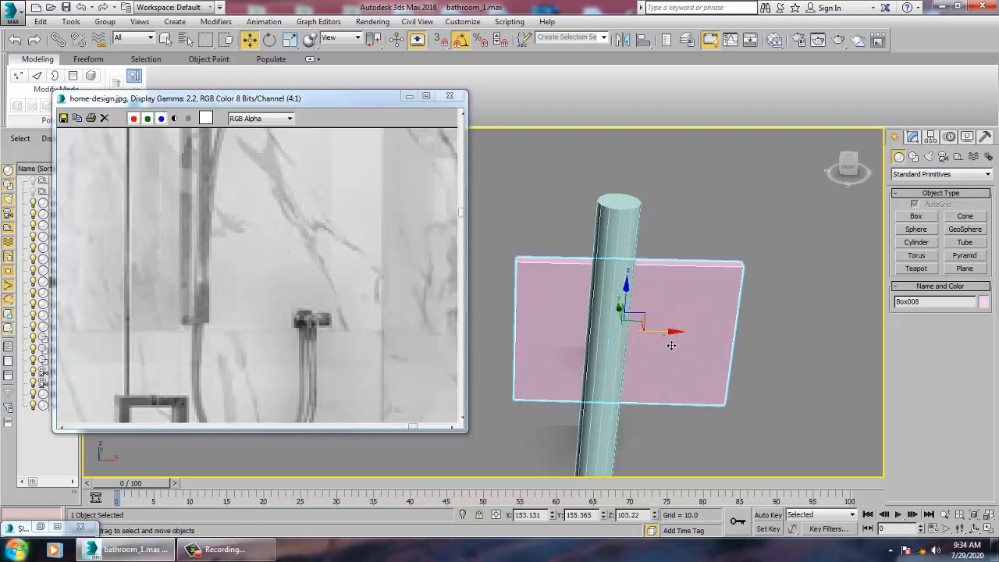
- Create an AutoGrid tube on the wall plate beside the hose, with radii about 0.49 and 0.69 and height about 0.61
{"action": "mouse_move", "coordinate": [671, 345]}
{"action": "left_mouse_down"}
{"action": "mouse_move", "coordinate": [660, 347]}
{"action": "mouse_move", "coordinate": [670, 344]}
{"action": "left_mouse_up"}
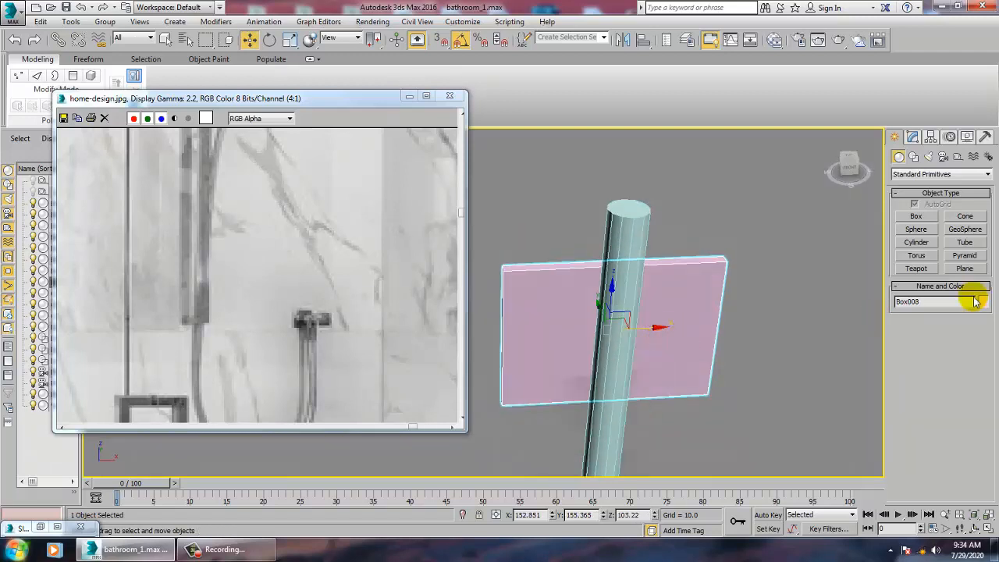
{"action": "left_click", "coordinate": [962, 242]}
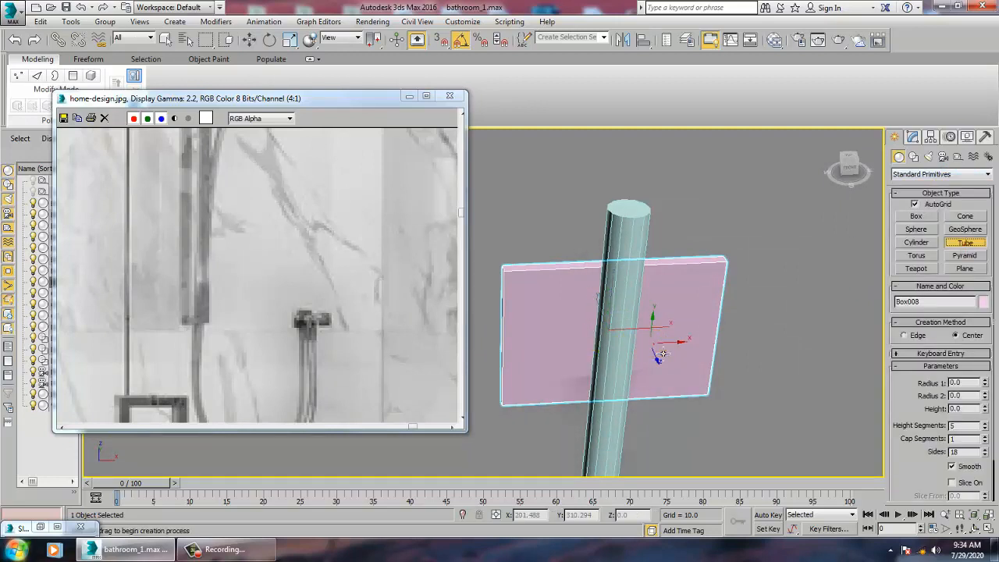
{"action": "left_click_drag", "start_coordinate": [655, 343], "coordinate": [669, 371]}
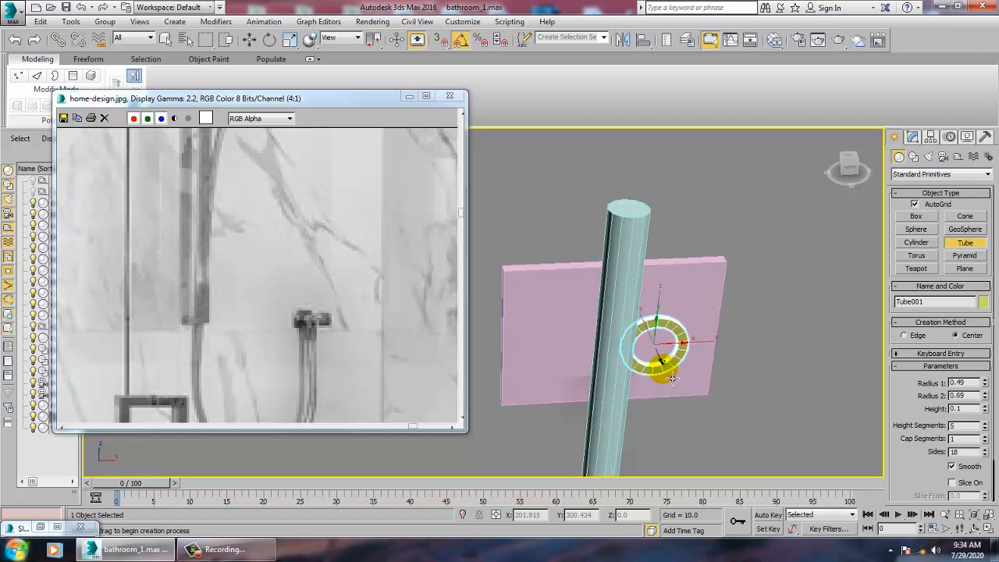
{"action": "left_click", "coordinate": [673, 407]}
{"action": "right_click", "coordinate": [669, 403]}
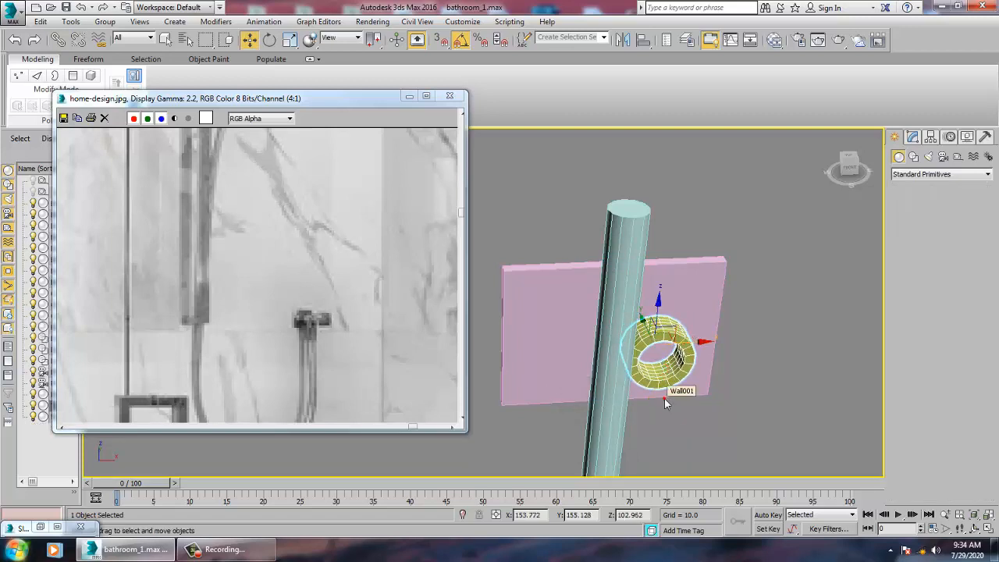
- Rotate the tube -90 degrees about X and move it along X so it lines up with the hose
{"action": "key", "text": "e"}
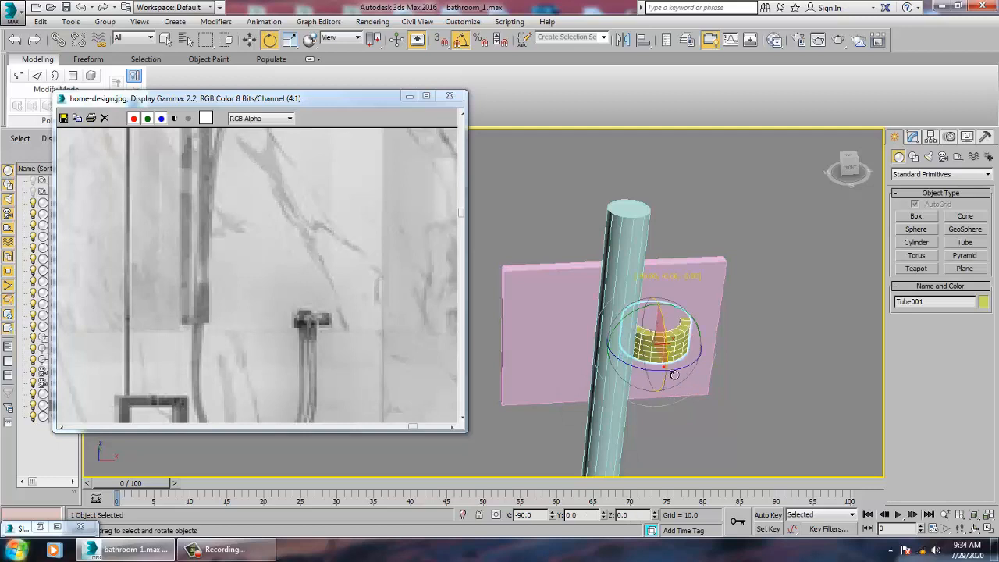
{"action": "key", "text": "w"}
{"action": "left_click_drag", "start_coordinate": [712, 354], "coordinate": [668, 353]}
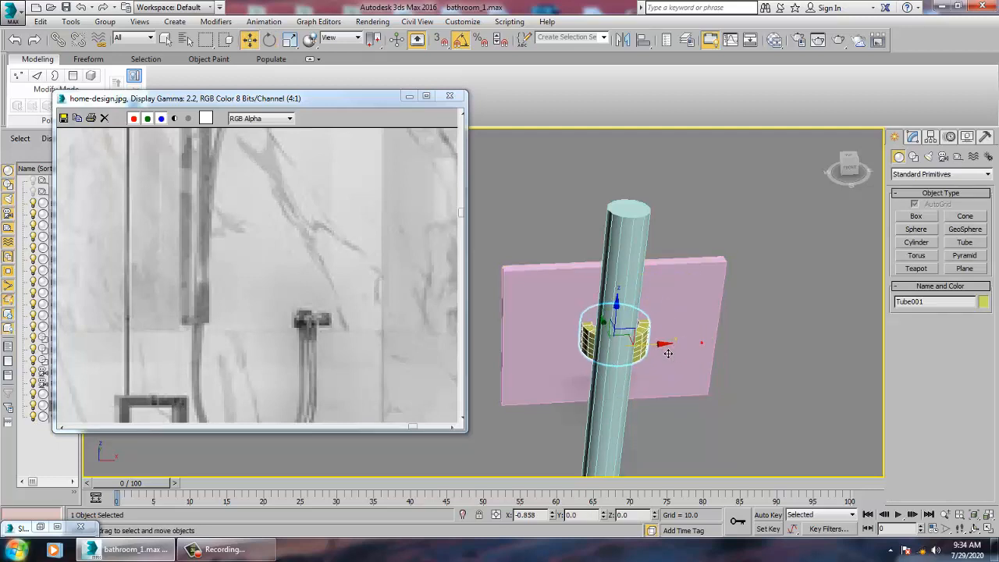
- Scale the tube up uniformly and move it along Y until it encircles the hose as a ring
{"action": "middle_click_drag", "start_coordinate": [655, 353], "coordinate": [602, 350], "text": "alt"}
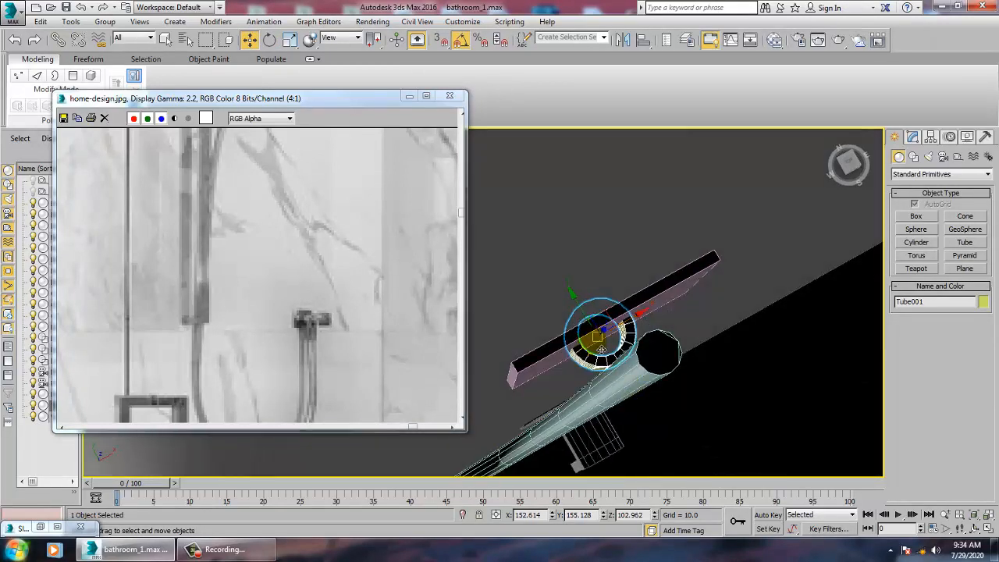
{"action": "left_click_drag", "start_coordinate": [612, 362], "coordinate": [612, 362]}
{"action": "mouse_move", "coordinate": [612, 362]}
{"action": "middle_mouse_down", "text": "alt"}
{"action": "mouse_move", "coordinate": [597, 289]}
{"action": "mouse_move", "coordinate": [664, 264]}
{"action": "mouse_move", "coordinate": [613, 266]}
{"action": "mouse_move", "coordinate": [641, 334]}
{"action": "middle_mouse_up", "text": "alt"}
{"action": "key", "text": "r"}
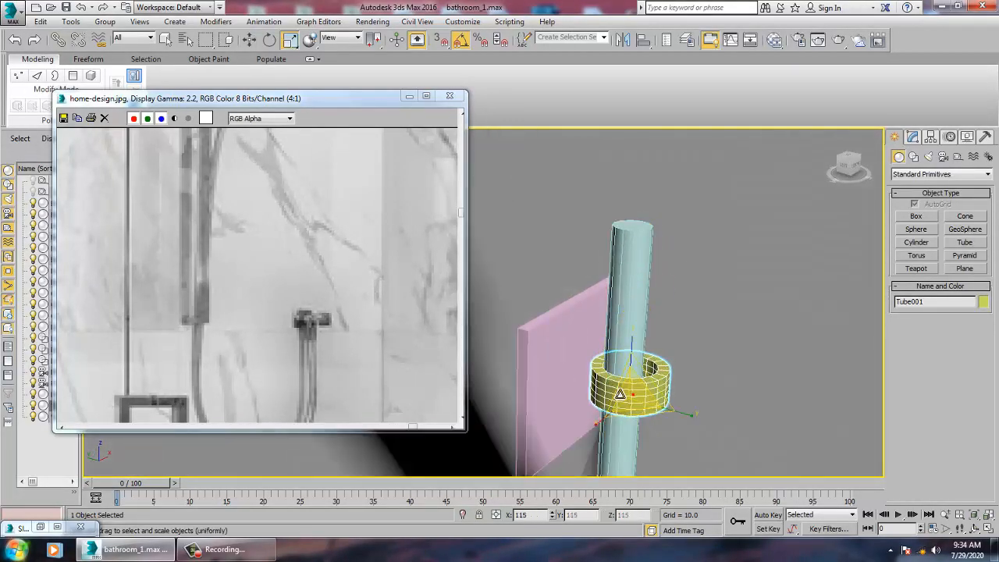
{"action": "key", "text": "w"}
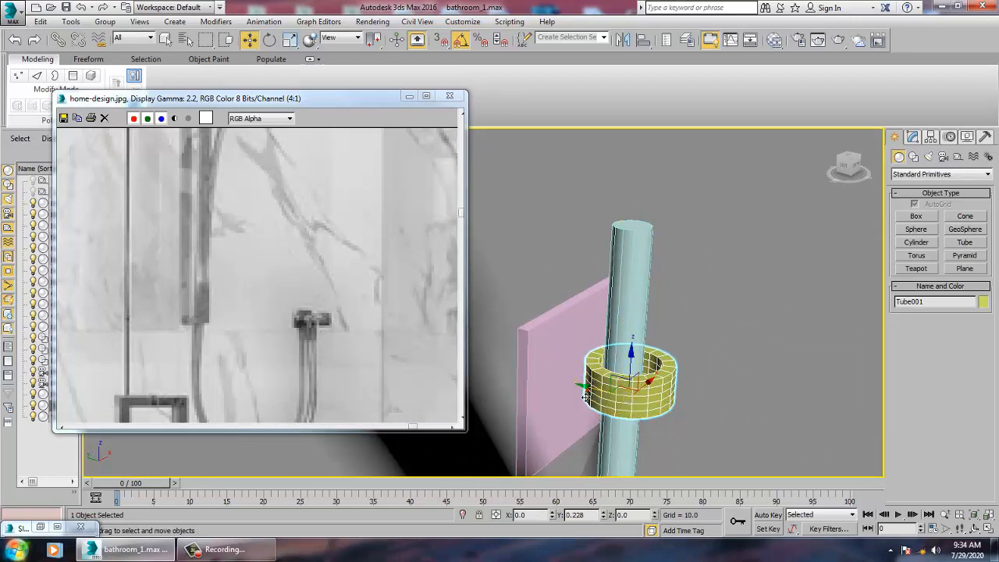
- Move the hose about 0.1 along Y toward the wall plate so it sits centred in the ring
{"action": "middle_click_drag", "start_coordinate": [591, 396], "coordinate": [612, 347], "text": "alt"}
{"action": "scroll", "coordinate": [612, 349], "scroll_direction": "up", "scroll_amount": 5}
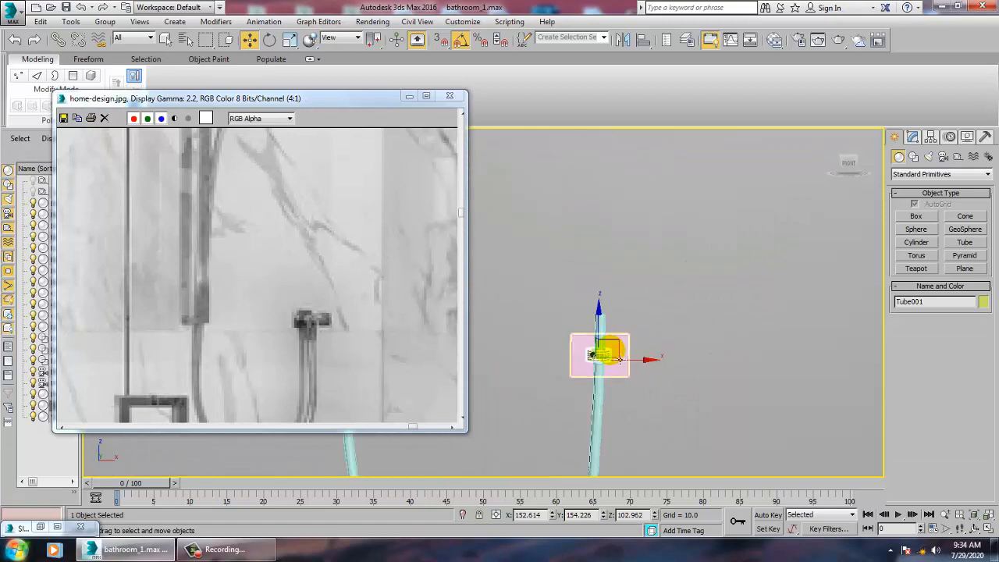
{"action": "left_click", "coordinate": [599, 321]}
{"action": "left_click", "coordinate": [635, 348], "text": "ctrl"}
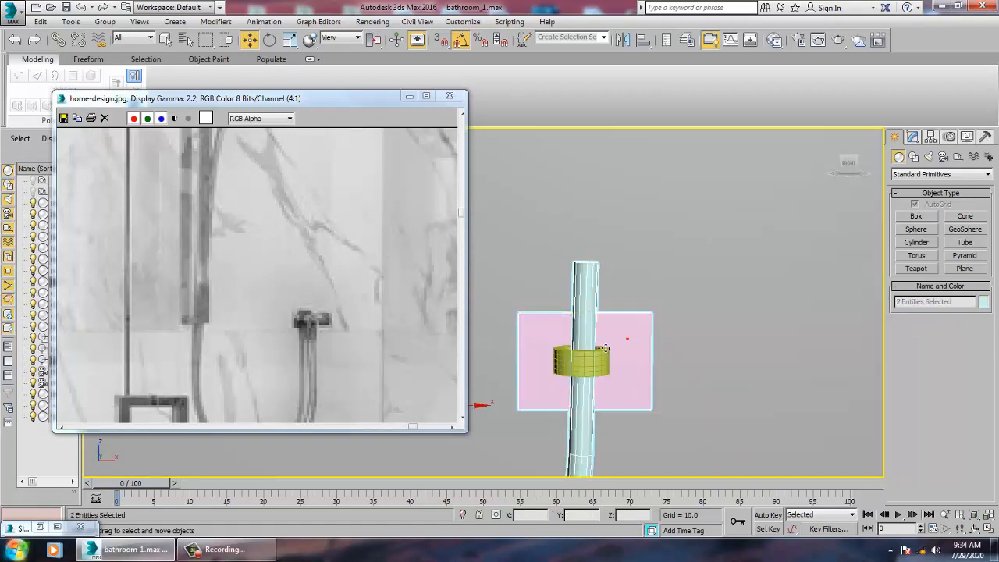
{"action": "middle_click_drag", "start_coordinate": [627, 339], "coordinate": [665, 380], "text": "alt"}
{"action": "left_click", "coordinate": [547, 287]}
{"action": "middle_click_drag", "start_coordinate": [540, 339], "coordinate": [684, 323]}
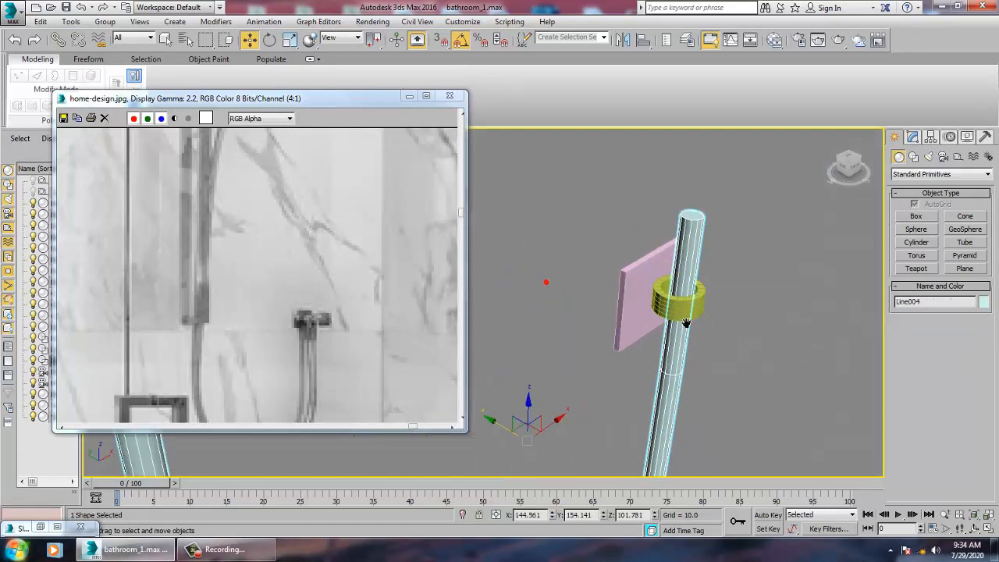
{"action": "left_click_drag", "start_coordinate": [512, 432], "coordinate": [508, 431]}
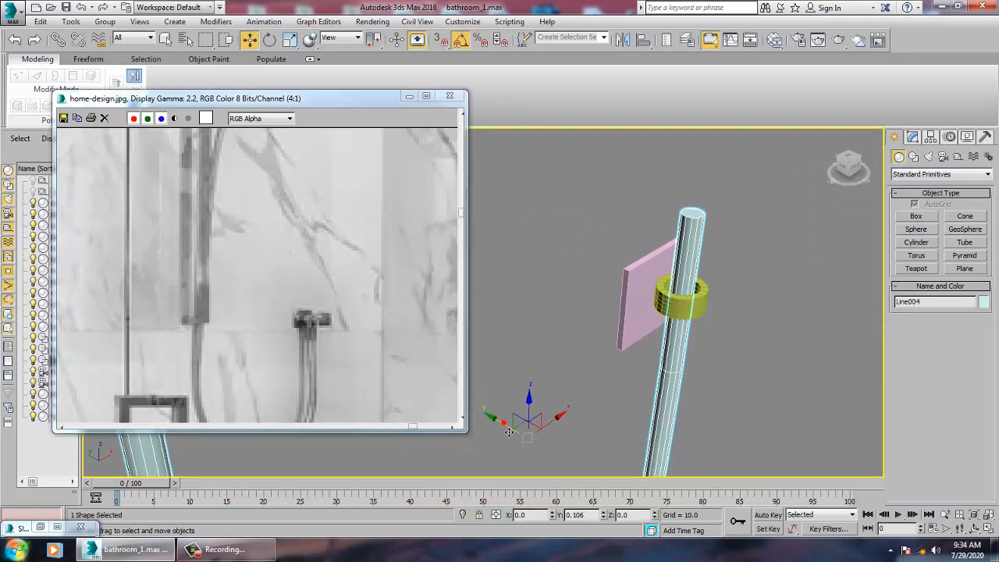
- Reduce the ring's Radius 1 to 0.39 and Radius 2 to 0.61 for a tighter fit around the hose
{"action": "left_click", "coordinate": [683, 307]}
{"action": "key", "text": "z"}
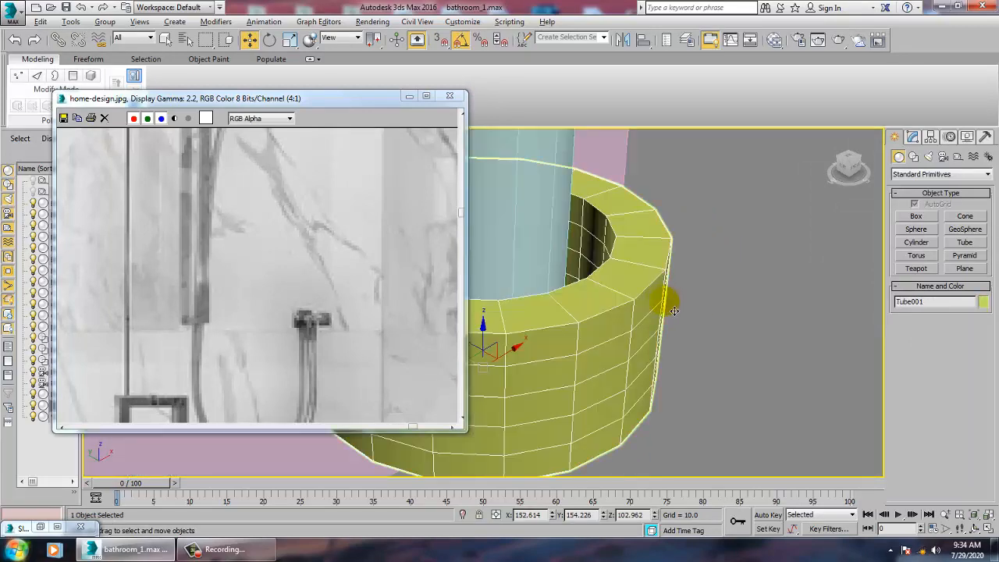
{"action": "scroll", "coordinate": [673, 310], "scroll_direction": "down", "scroll_amount": 5}
{"action": "middle_click_drag", "start_coordinate": [646, 312], "coordinate": [624, 318], "text": "alt"}
{"action": "scroll", "coordinate": [668, 323], "scroll_direction": "down", "scroll_amount": 2}
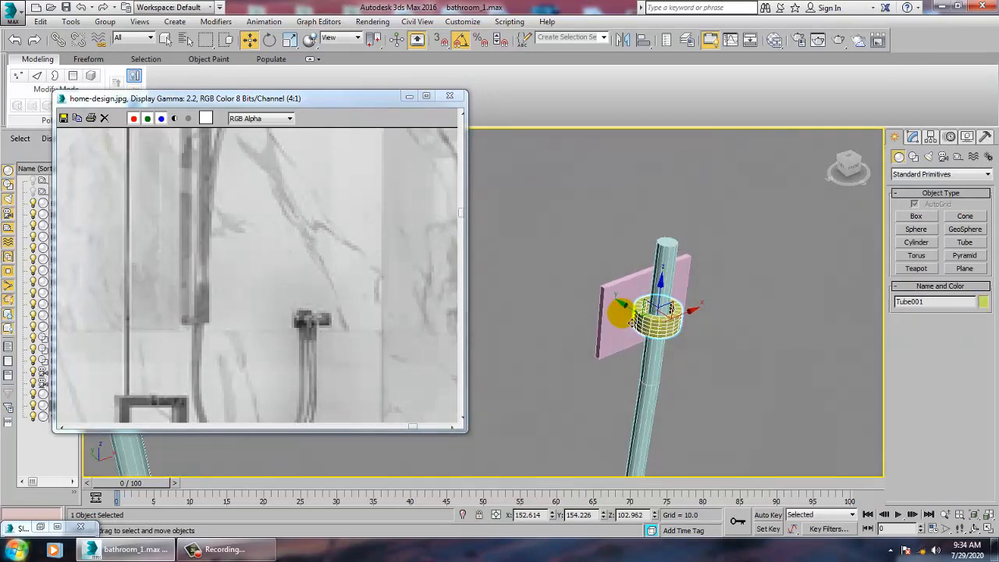
{"action": "left_click", "coordinate": [912, 136]}
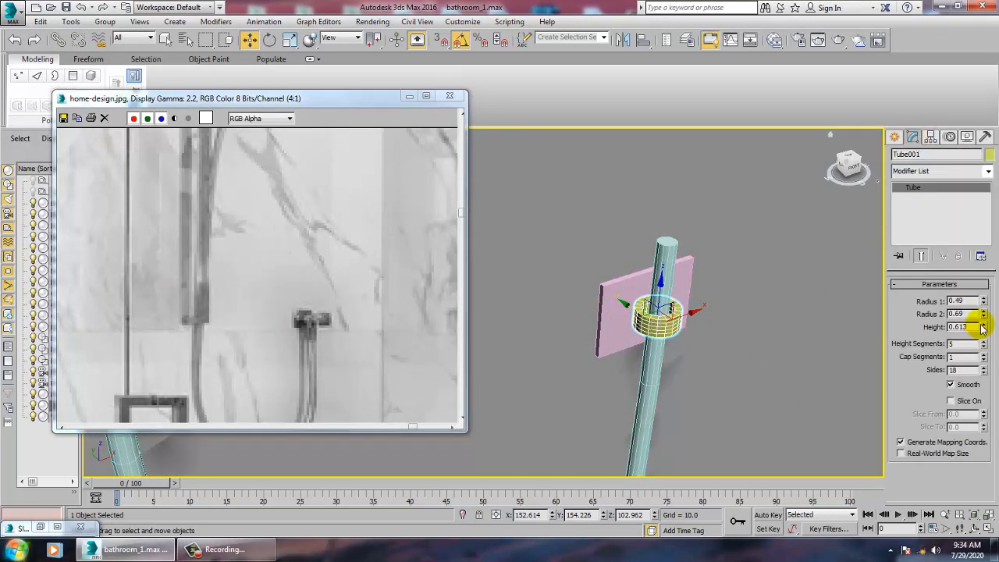
{"action": "mouse_move", "coordinate": [983, 315]}
{"action": "left_mouse_down"}
{"action": "mouse_move", "coordinate": [985, 329]}
{"action": "mouse_move", "coordinate": [981, 310]}
{"action": "left_mouse_up"}
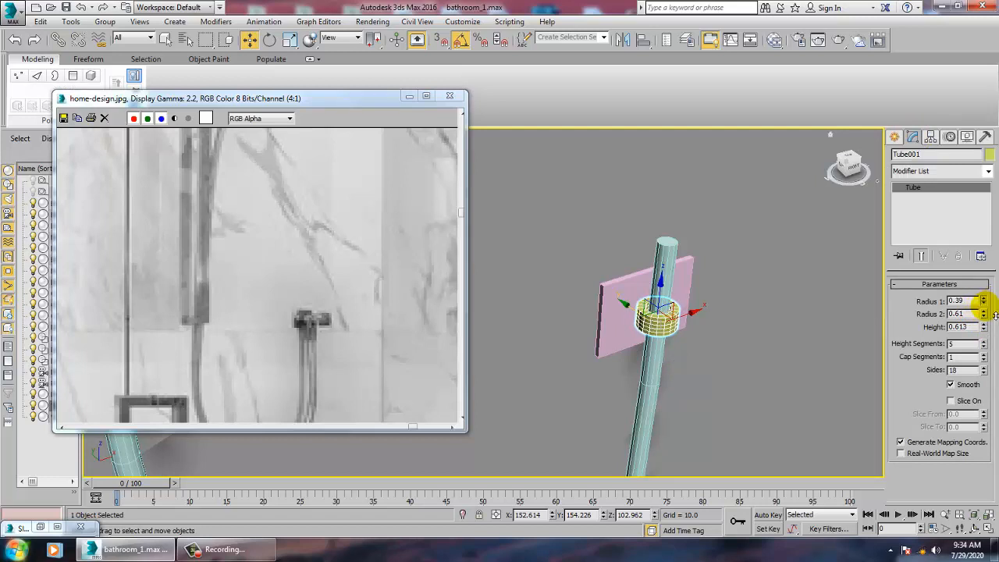
- Lower the hose's end vertex at the wall plate to just above the ring and shift it slightly along X
{"action": "middle_click_drag", "start_coordinate": [709, 314], "coordinate": [672, 288], "text": "alt"}
{"action": "left_click", "coordinate": [669, 268]}
{"action": "key", "text": "1"}
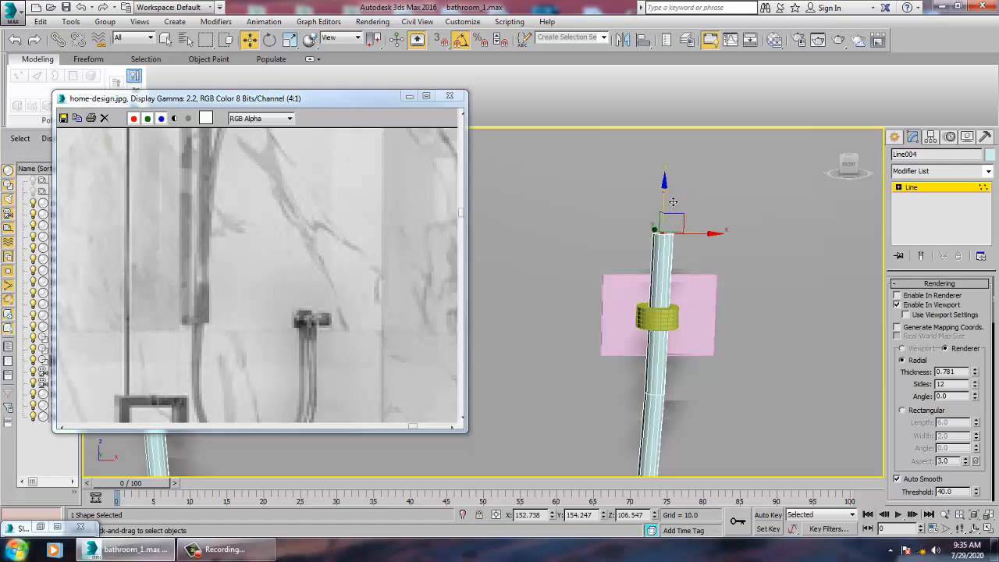
{"action": "left_click_drag", "start_coordinate": [672, 202], "coordinate": [645, 292]}
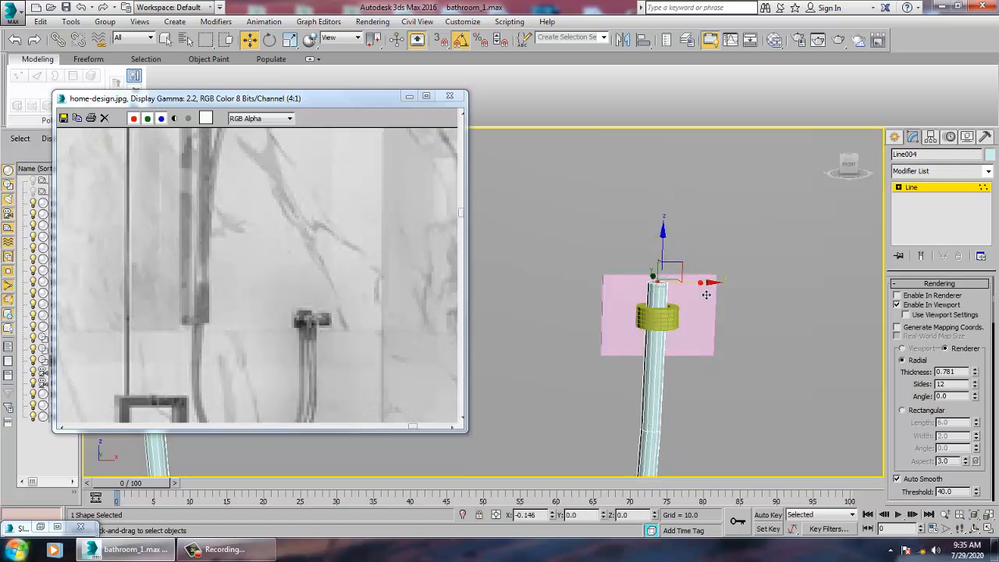
- Raise the end vertex of the hose's longer side along Z to extend it up toward the shower head position in the reference
{"action": "scroll", "coordinate": [706, 301], "scroll_direction": "down", "scroll_amount": 5}
{"action": "middle_click_drag", "start_coordinate": [698, 292], "coordinate": [729, 402]}
{"action": "scroll", "coordinate": [713, 331], "scroll_direction": "up", "scroll_amount": 4}
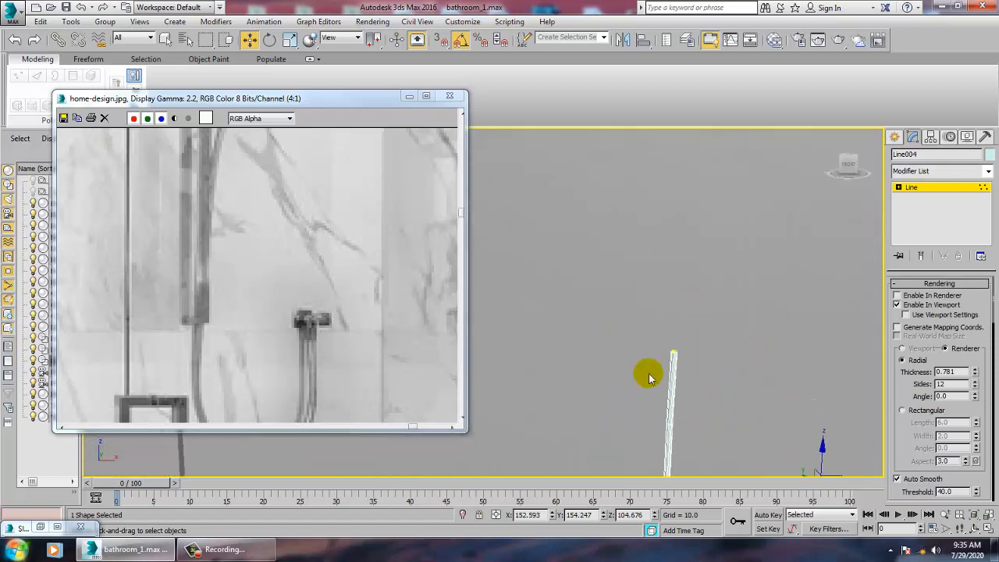
{"action": "middle_click_drag", "start_coordinate": [303, 281], "coordinate": [333, 374]}
{"action": "mouse_move", "coordinate": [334, 301]}
{"action": "middle_mouse_down"}
{"action": "mouse_move", "coordinate": [359, 426]}
{"action": "mouse_move", "coordinate": [338, 297]}
{"action": "middle_mouse_up"}
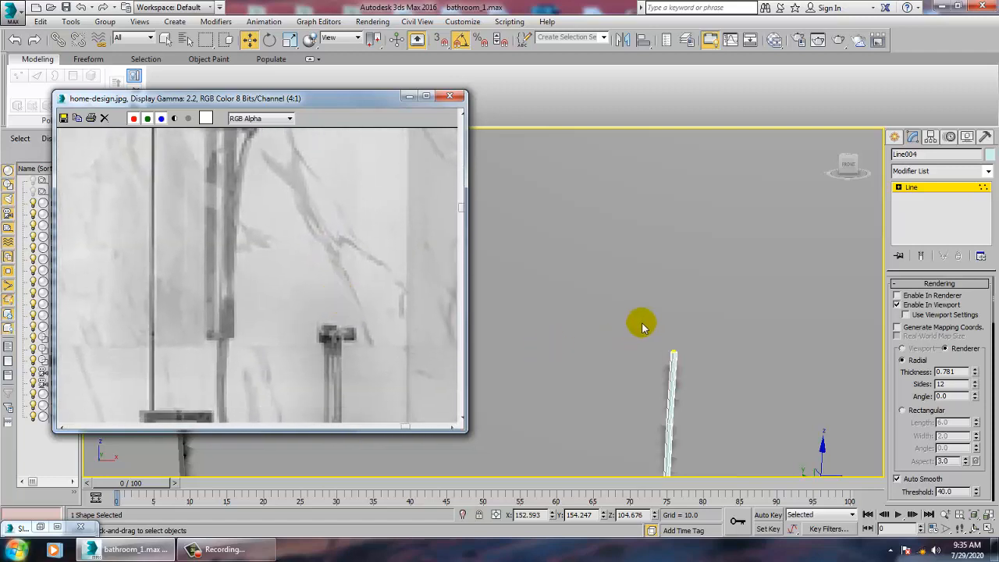
{"action": "middle_click", "coordinate": [700, 383]}
{"action": "left_click_drag", "start_coordinate": [677, 274], "coordinate": [671, 202]}
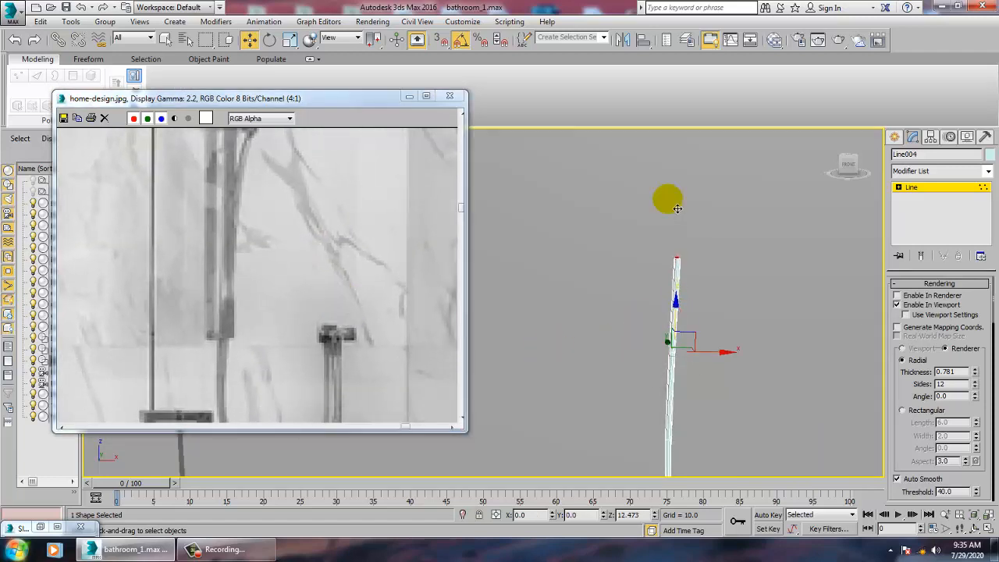
{"action": "scroll", "coordinate": [671, 201], "scroll_direction": "down", "scroll_amount": 5}
{"action": "middle_click_drag", "start_coordinate": [677, 244], "coordinate": [690, 368], "text": "alt"}
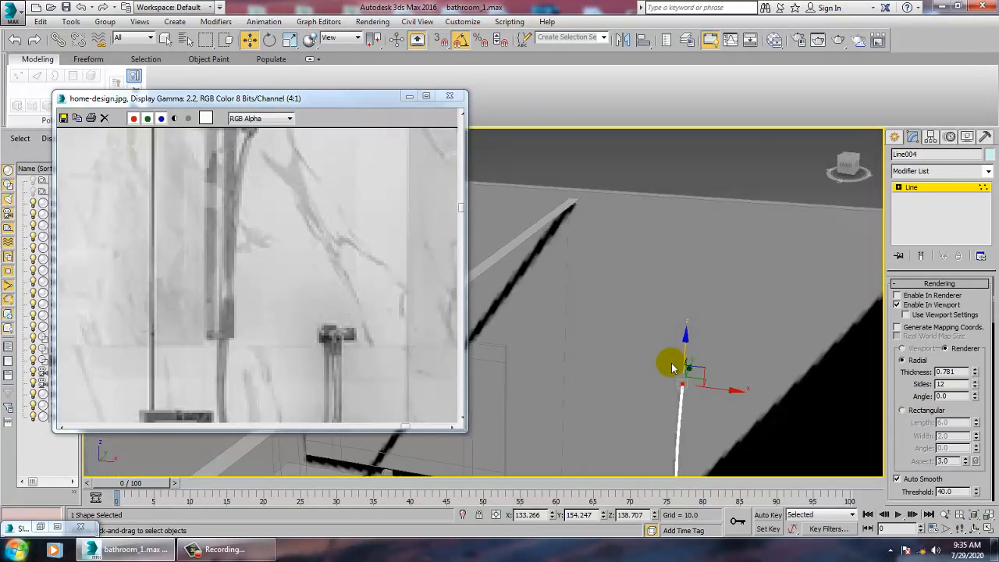
{"action": "middle_click_drag", "start_coordinate": [231, 352], "coordinate": [271, 409]}
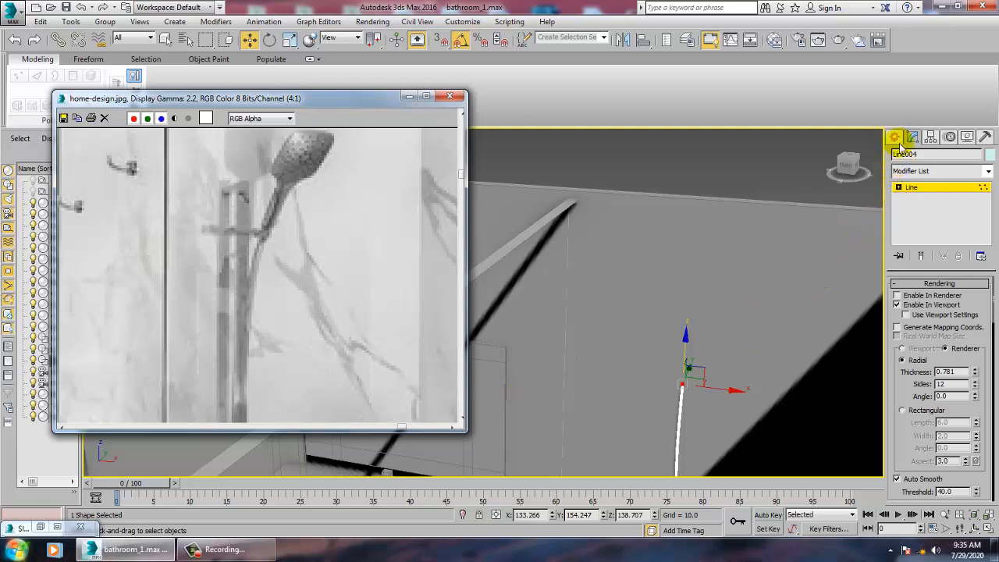
{"action": "left_click", "coordinate": [897, 142]}
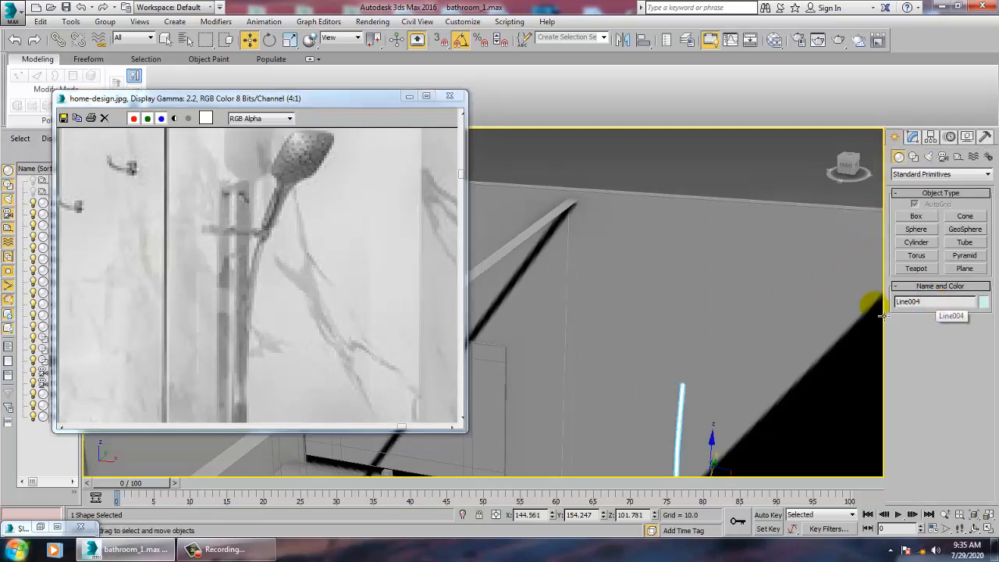
{"action": "middle_click_drag", "start_coordinate": [727, 398], "coordinate": [729, 406], "text": "alt"}
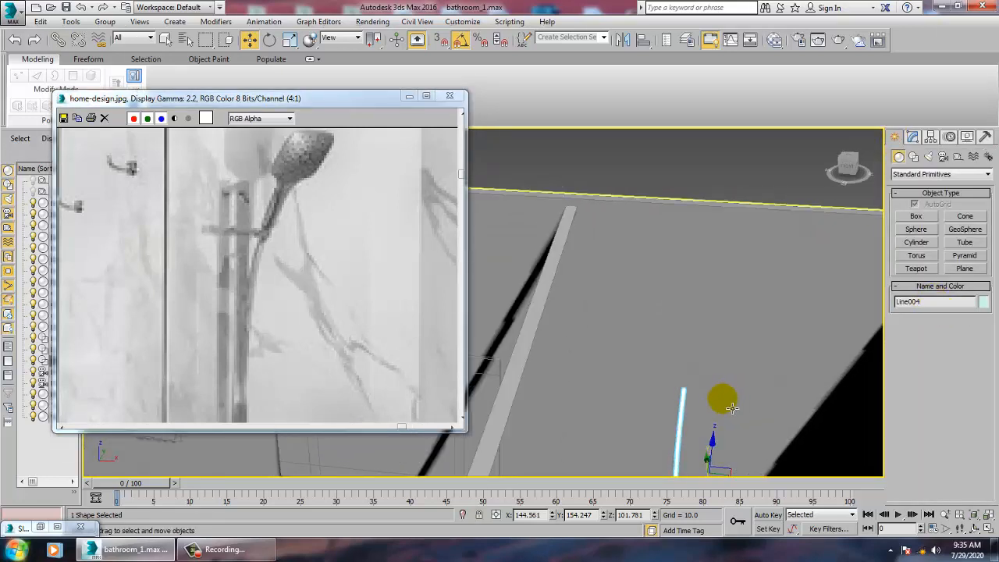
{"action": "left_click", "coordinate": [688, 403]}
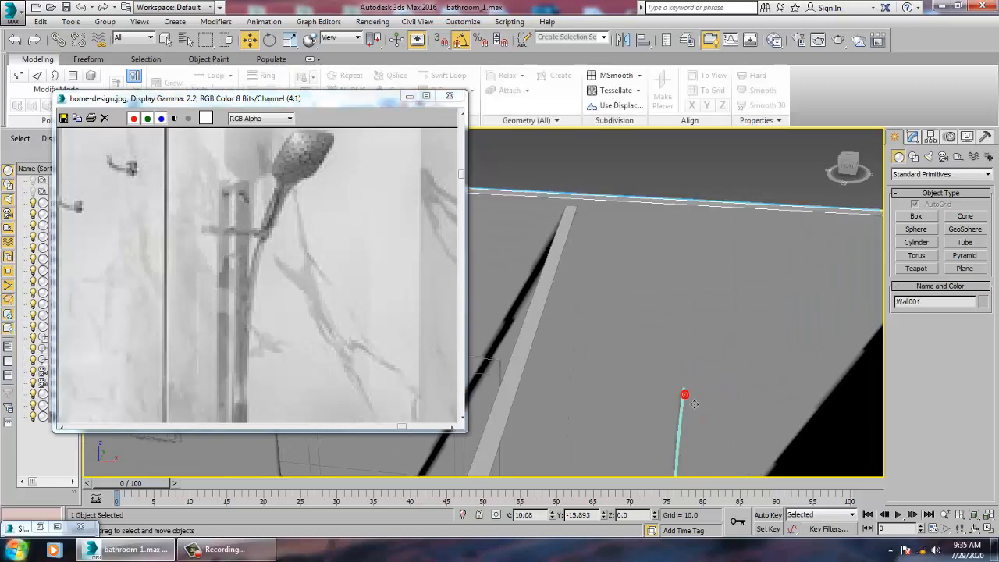
{"action": "scroll", "coordinate": [693, 404], "scroll_direction": "down", "scroll_amount": 5}
{"action": "middle_click_drag", "start_coordinate": [648, 255], "coordinate": [657, 336]}
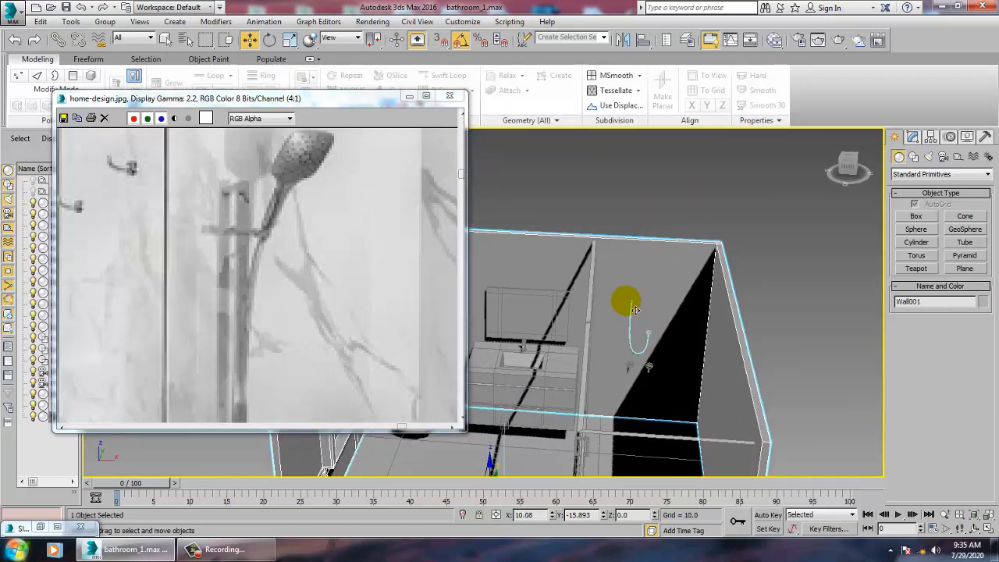
{"action": "key", "text": "1"}
{"action": "left_click_drag", "start_coordinate": [664, 278], "coordinate": [604, 314]}
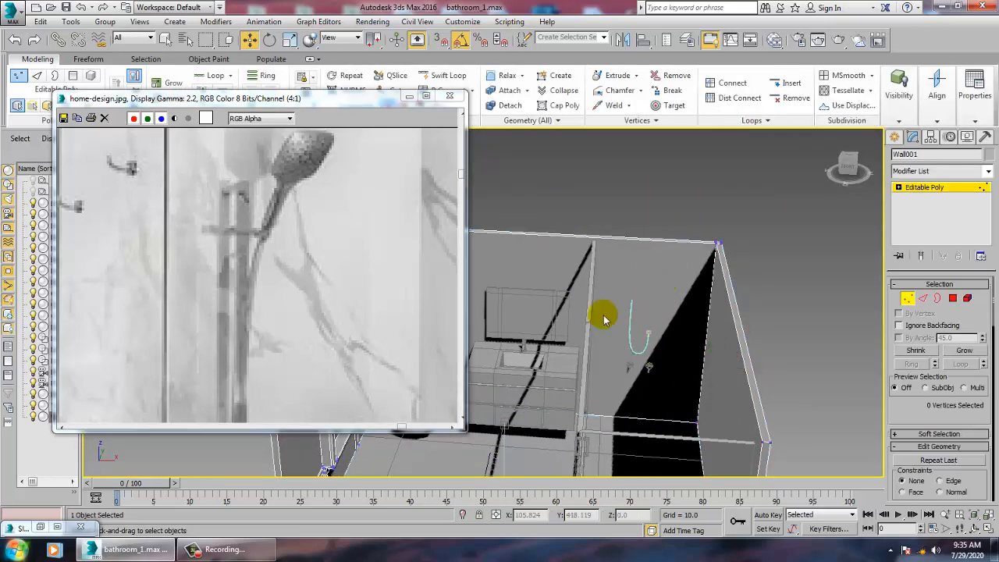
{"action": "middle_click_drag", "start_coordinate": [640, 405], "coordinate": [625, 242]}
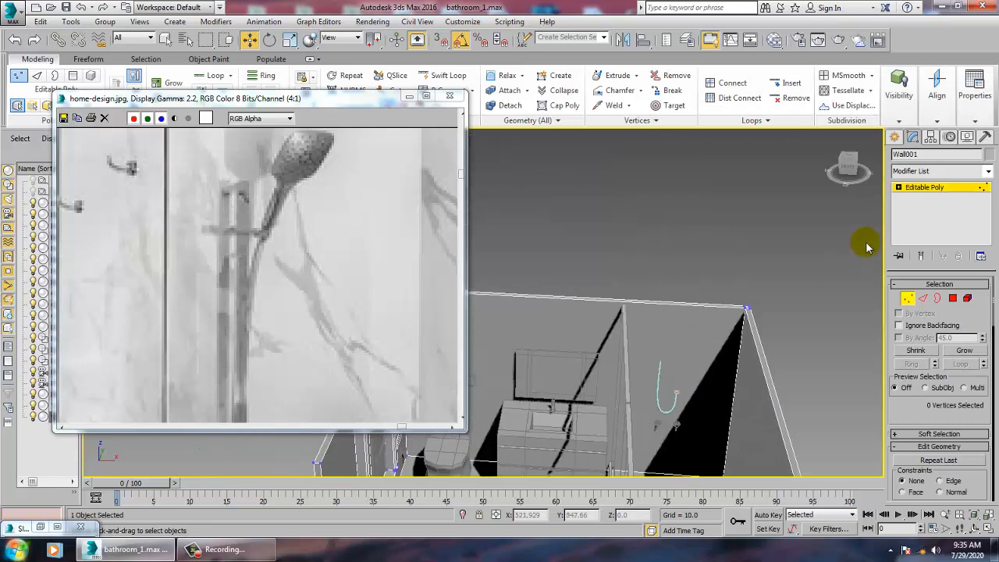
{"action": "left_click", "coordinate": [936, 187]}
{"action": "left_click", "coordinate": [660, 359]}
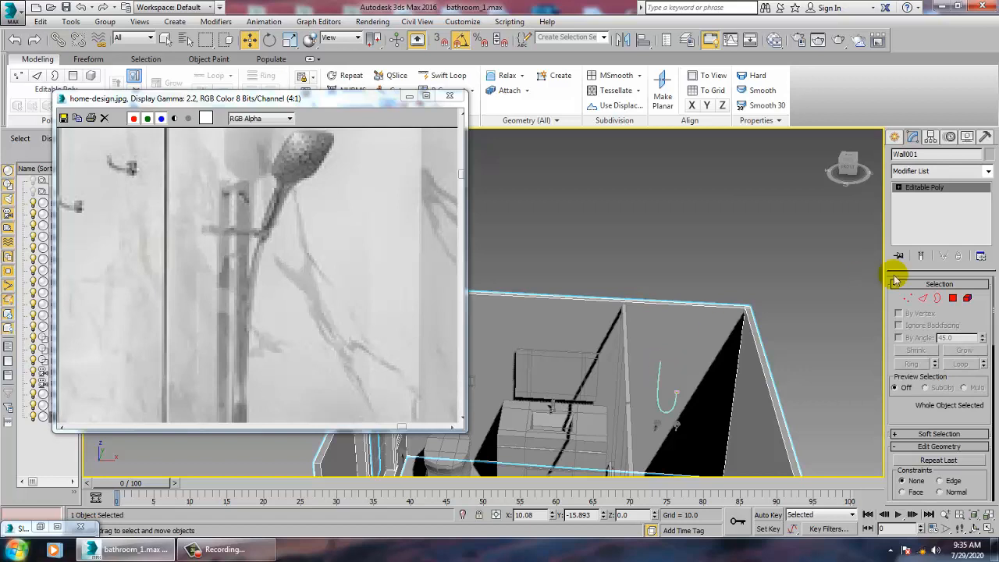
{"action": "left_click", "coordinate": [727, 224]}
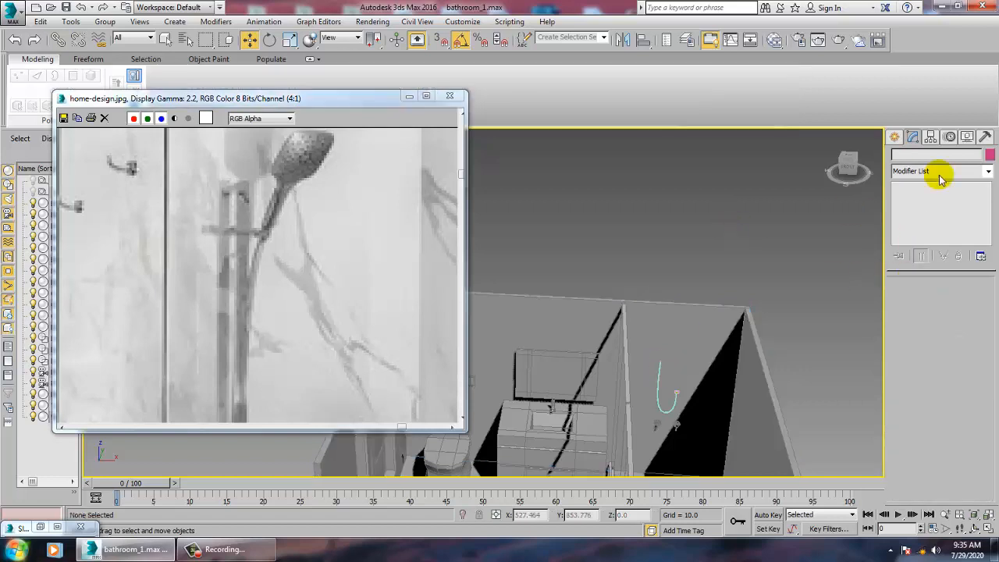
- Select the end vertex of the hose's longer side, then convert the hose line to an Editable Poly
{"action": "left_click", "coordinate": [663, 394]}
{"action": "left_click_drag", "start_coordinate": [664, 397], "coordinate": [660, 363]}
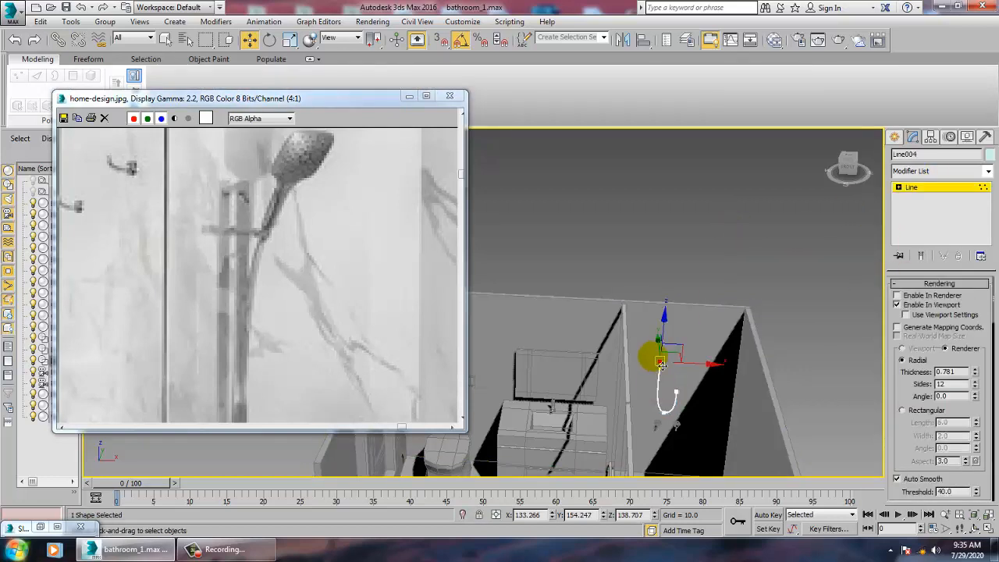
{"action": "scroll", "coordinate": [670, 343], "scroll_direction": "up", "scroll_amount": 10}
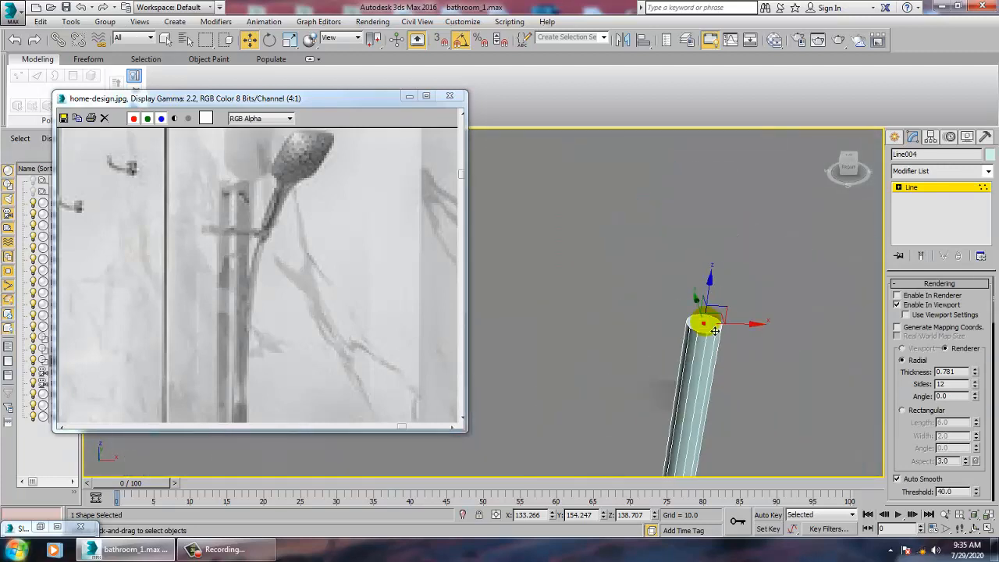
{"action": "right_click", "coordinate": [706, 322]}
{"action": "mouse_move", "coordinate": [729, 443]}
{"action": "left_click", "coordinate": [827, 463]}
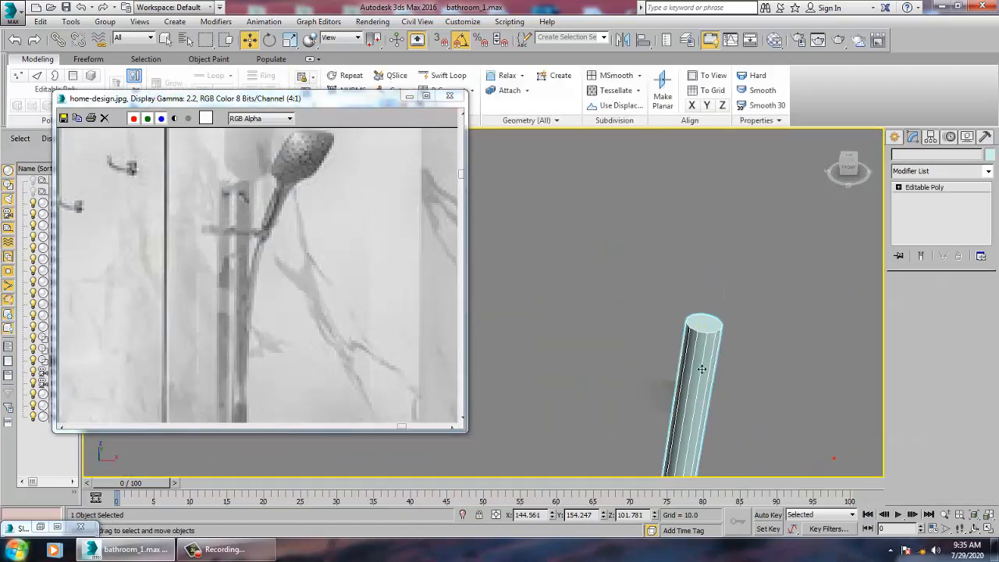
- Bevel the hose's top cap polygon with a height of 0.551 and an outline of 0.294
{"action": "left_click", "coordinate": [953, 299]}
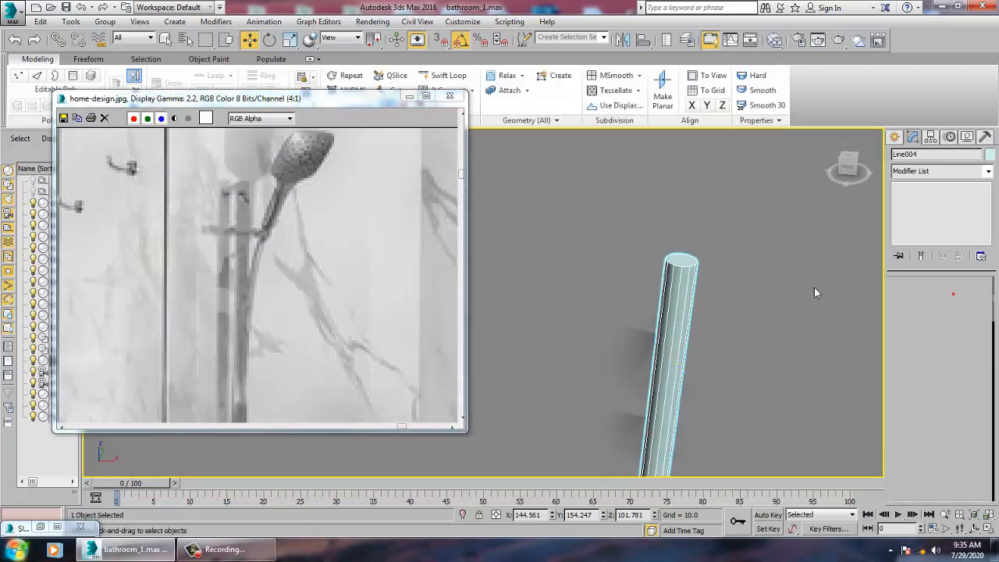
{"action": "left_click", "coordinate": [692, 268]}
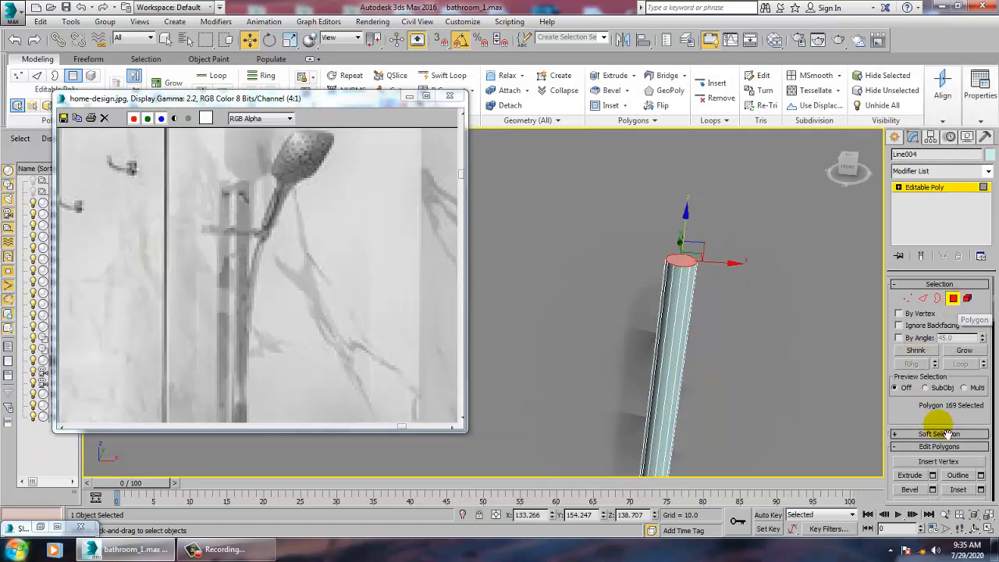
{"action": "left_click", "coordinate": [933, 489]}
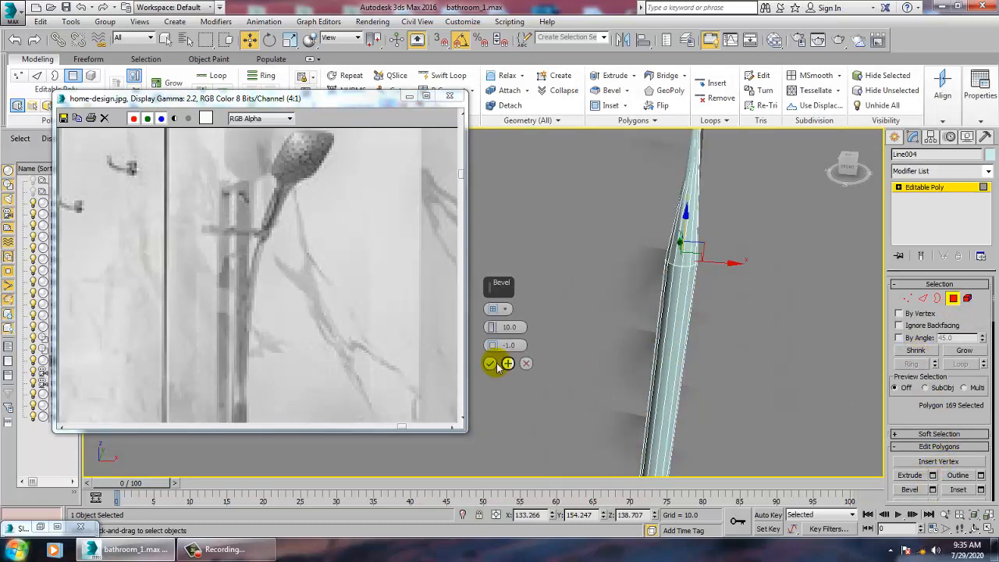
{"action": "left_click_drag", "start_coordinate": [498, 355], "coordinate": [515, 383]}
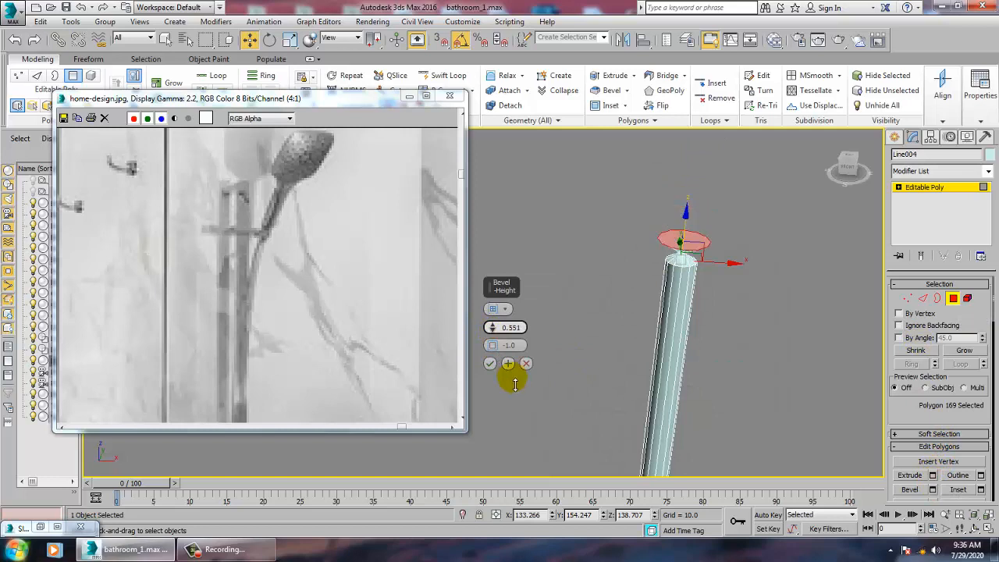
{"action": "left_click_drag", "start_coordinate": [493, 350], "coordinate": [490, 346]}
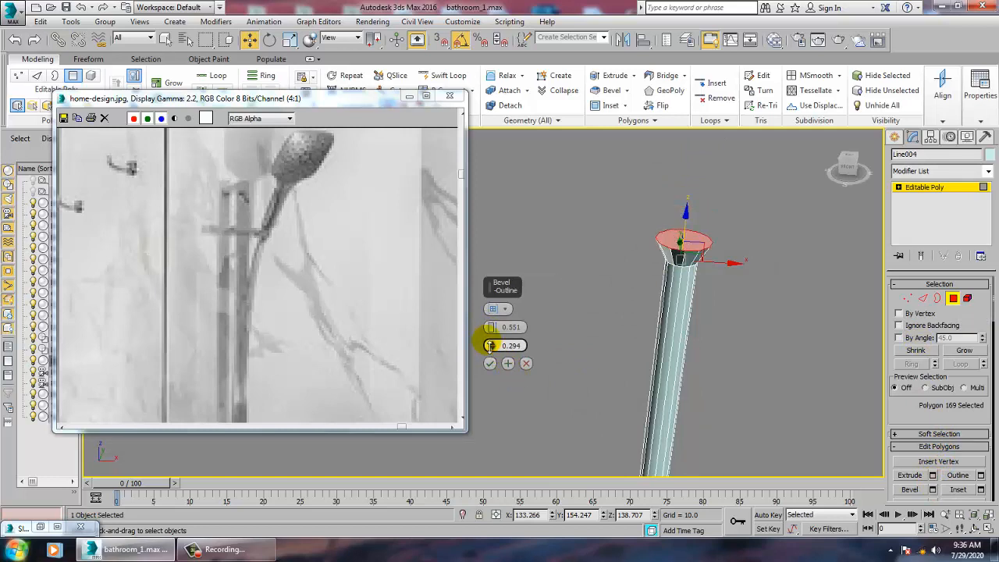
{"action": "left_click", "coordinate": [490, 364]}
- Extrude the flared cap polygon by 4.563 to form the hand shower's handle
{"action": "middle_click_drag", "start_coordinate": [653, 343], "coordinate": [663, 312], "text": "alt"}
{"action": "middle_click_drag", "start_coordinate": [667, 249], "coordinate": [668, 421]}
{"action": "left_click", "coordinate": [932, 475]}
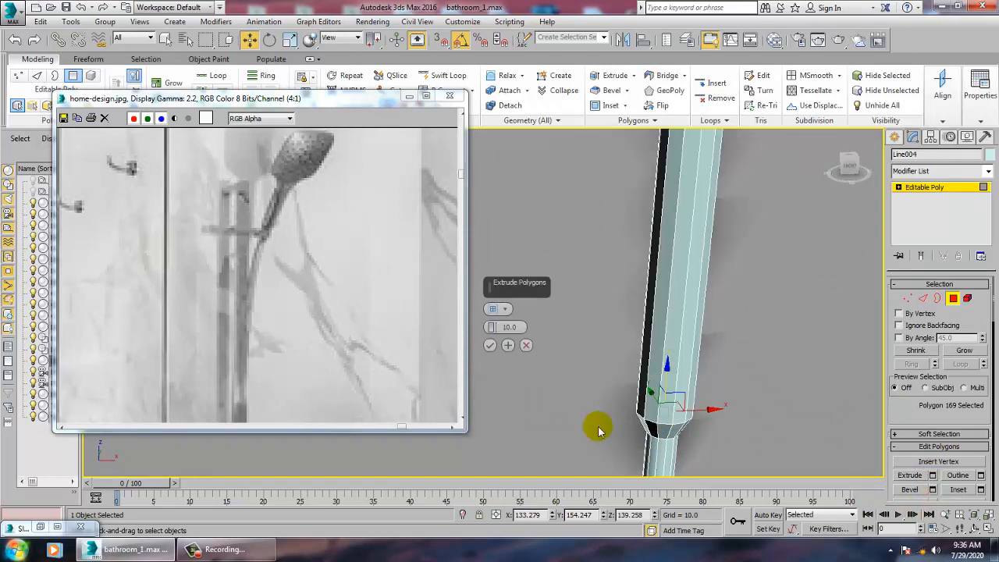
{"action": "left_click_drag", "start_coordinate": [493, 328], "coordinate": [497, 361]}
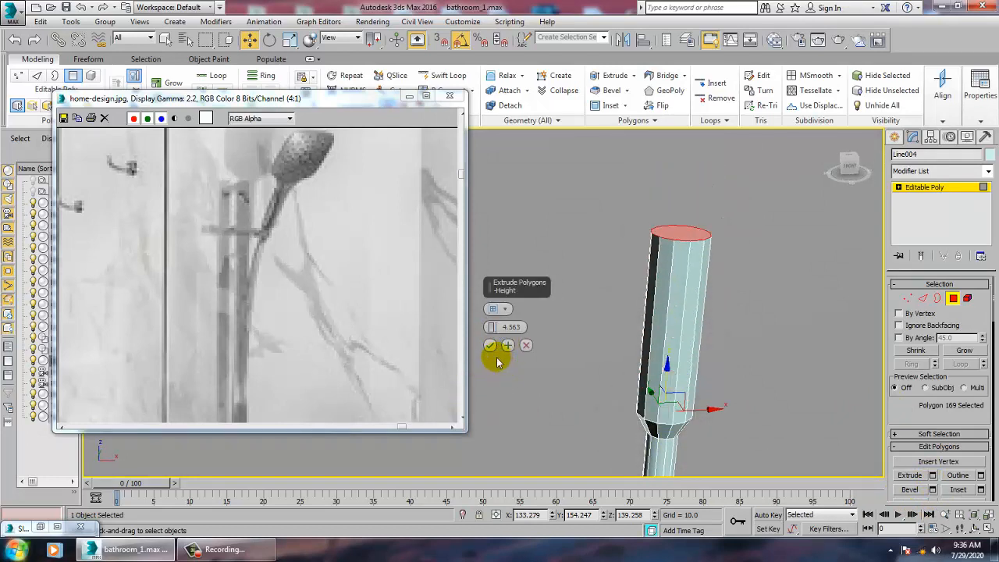
{"action": "left_click", "coordinate": [490, 345]}
- Scale up the handle's top polygon so that the handle widens slightly toward the head
{"action": "scroll", "coordinate": [828, 313], "scroll_direction": "down", "scroll_amount": 8}
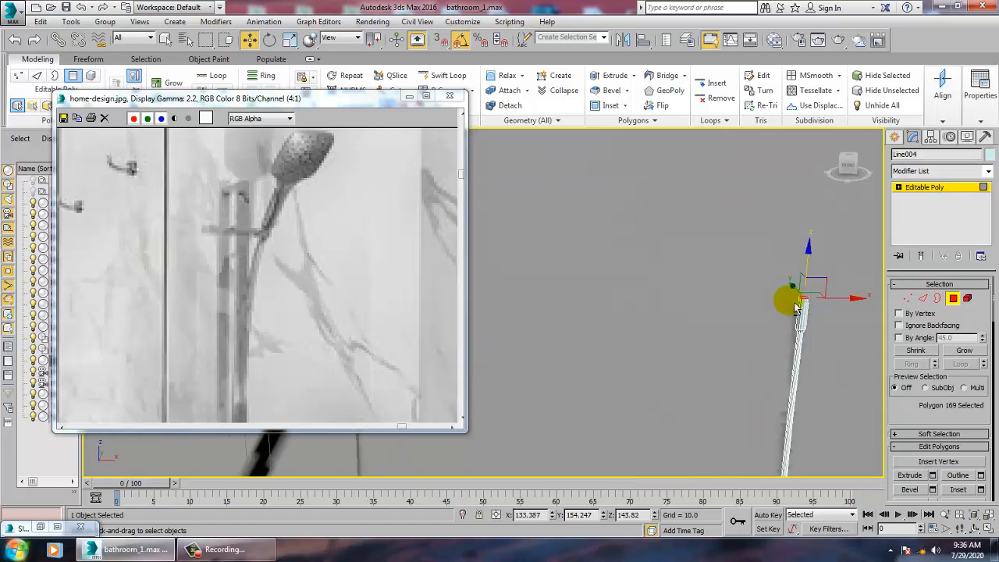
{"action": "middle_click_drag", "start_coordinate": [796, 305], "coordinate": [722, 362]}
{"action": "scroll", "coordinate": [747, 308], "scroll_direction": "up", "scroll_amount": 6}
{"action": "key", "text": "r"}
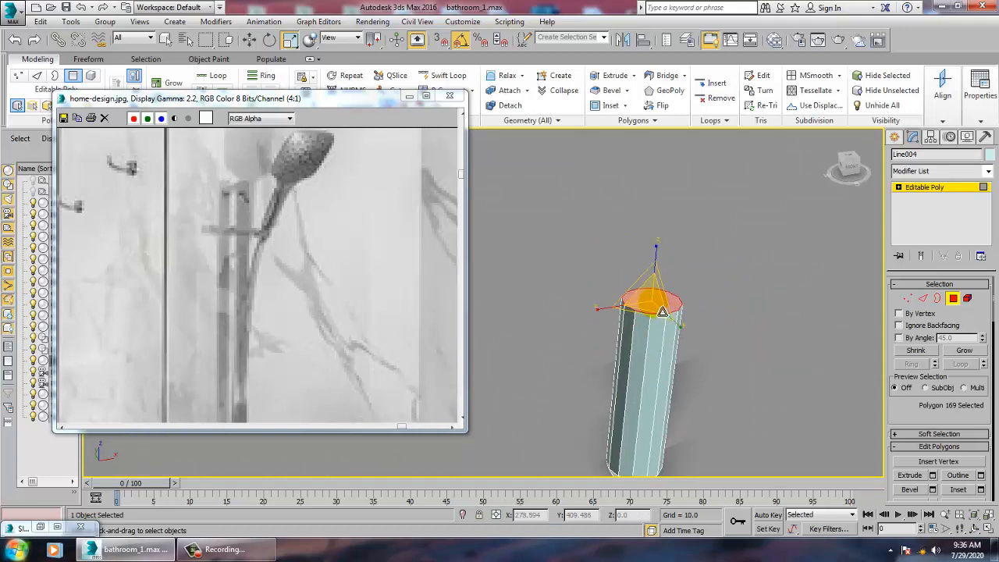
{"action": "left_click_drag", "start_coordinate": [653, 302], "coordinate": [618, 283]}
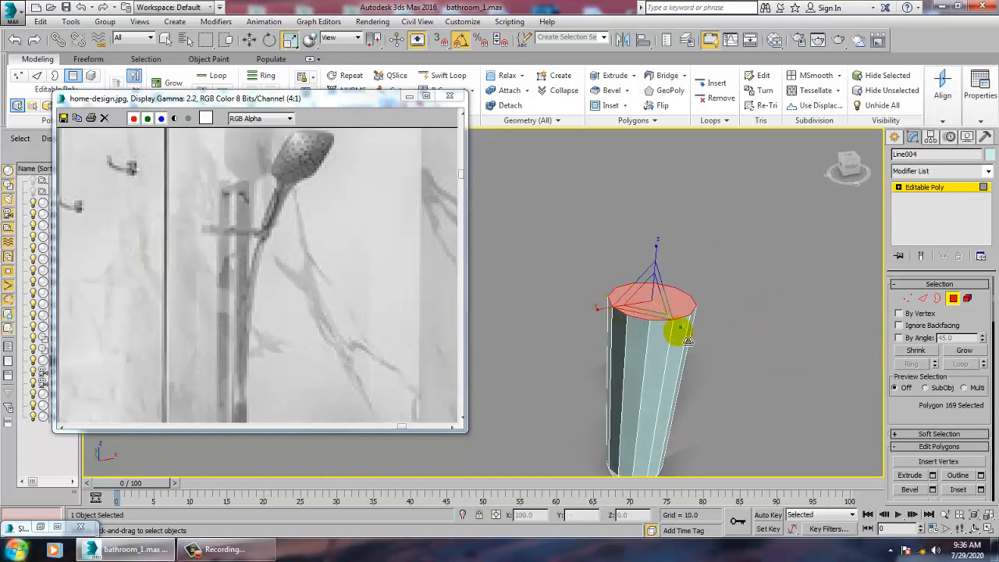
{"action": "left_click_drag", "start_coordinate": [680, 326], "coordinate": [664, 313]}
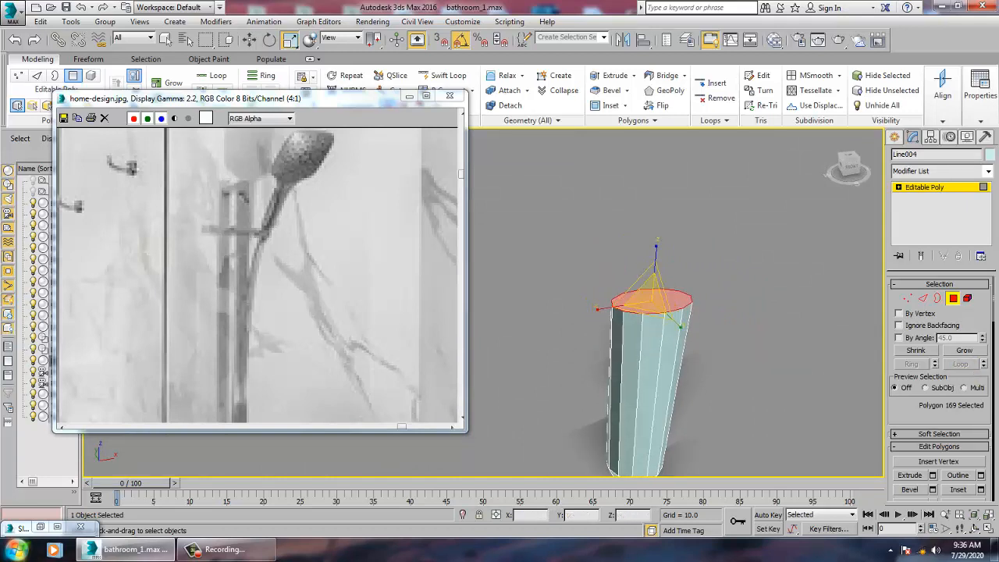
- Extrude the enlarged top polygon by another 4.563 to form the head section
{"action": "left_click", "coordinate": [931, 475]}
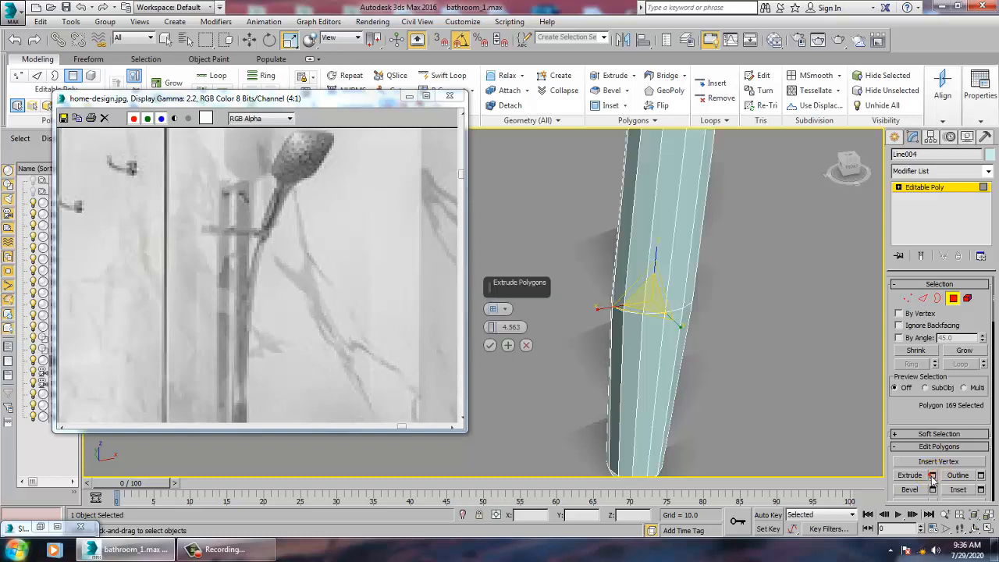
{"action": "left_click", "coordinate": [491, 345]}
{"action": "middle_click_drag", "start_coordinate": [730, 172], "coordinate": [615, 267]}
- Select the four side polygons of the head section, two on each side, and extrude them by 2.363
{"action": "left_click", "coordinate": [656, 282]}
{"action": "left_click", "coordinate": [633, 270], "text": "ctrl"}
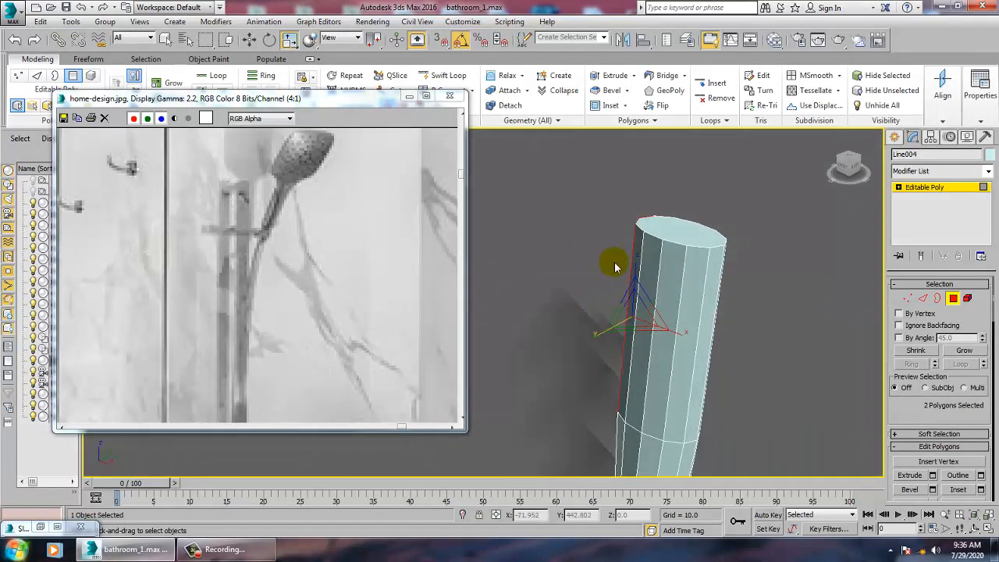
{"action": "left_click", "coordinate": [718, 331], "text": "ctrl"}
{"action": "middle_click_drag", "start_coordinate": [681, 327], "coordinate": [801, 322], "text": "alt"}
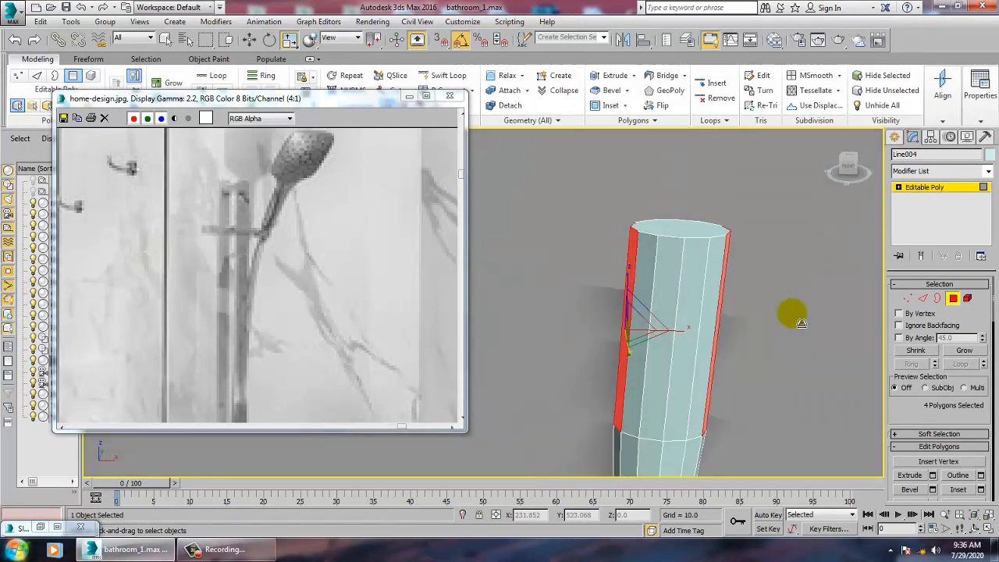
{"action": "left_click", "coordinate": [933, 475]}
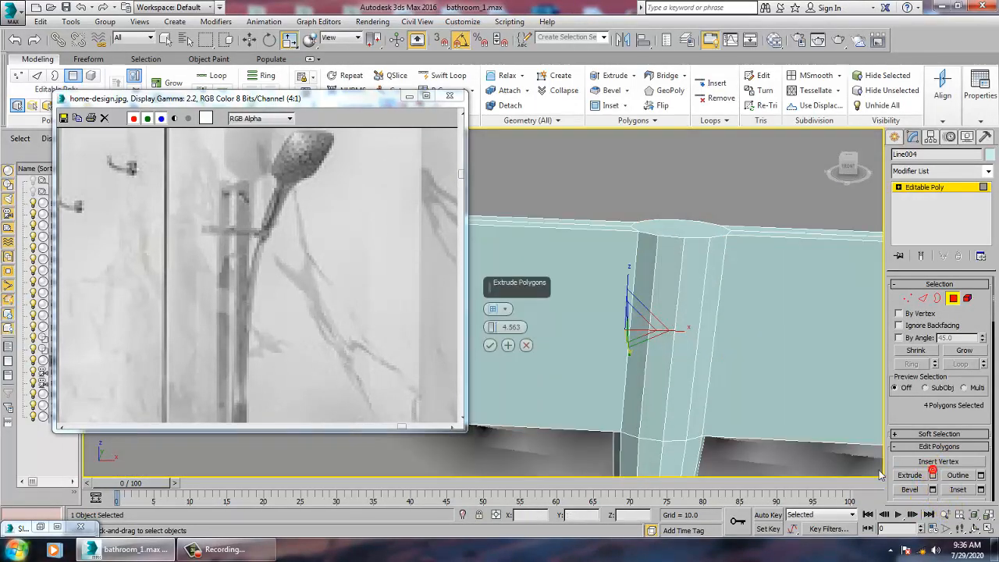
{"action": "left_click_drag", "start_coordinate": [494, 332], "coordinate": [502, 347]}
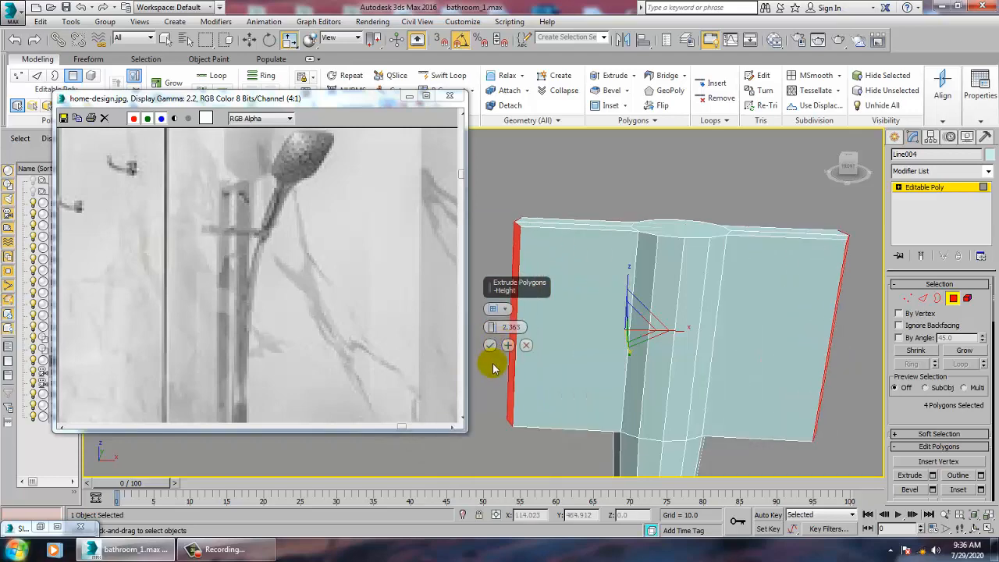
{"action": "left_click", "coordinate": [490, 346]}
- Select the 18 vertices along the head's top edge and scale them along Y to about 53%
{"action": "middle_click_drag", "start_coordinate": [503, 351], "coordinate": [635, 325], "text": "alt"}
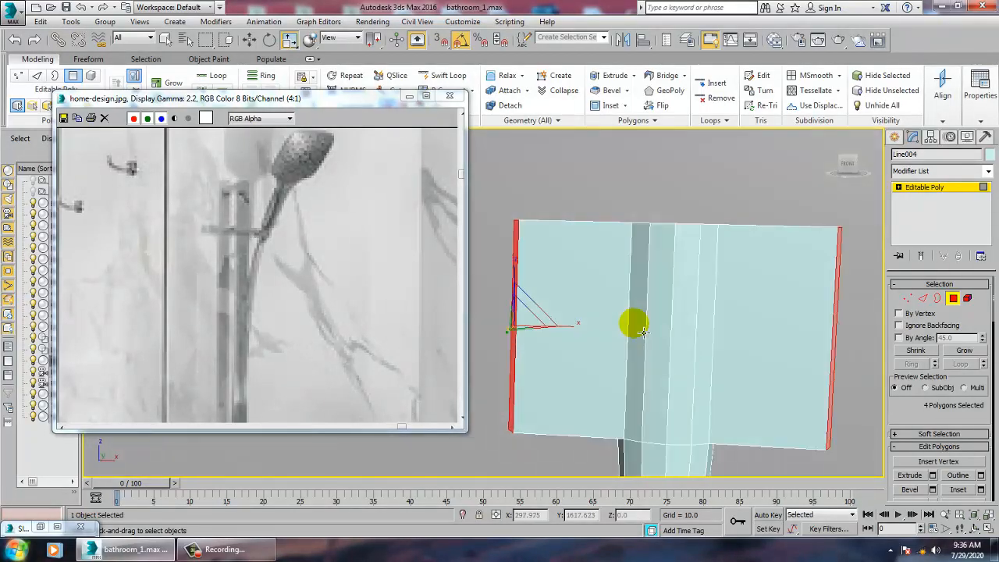
{"action": "middle_click_drag", "start_coordinate": [646, 204], "coordinate": [696, 290]}
{"action": "key", "text": "1"}
{"action": "scroll", "coordinate": [693, 281], "scroll_direction": "up", "scroll_amount": 2}
{"action": "scroll", "coordinate": [696, 289], "scroll_direction": "down", "scroll_amount": 4}
{"action": "left_click_drag", "start_coordinate": [599, 202], "coordinate": [783, 285]}
{"action": "middle_click_drag", "start_coordinate": [654, 277], "coordinate": [770, 246], "text": "alt"}
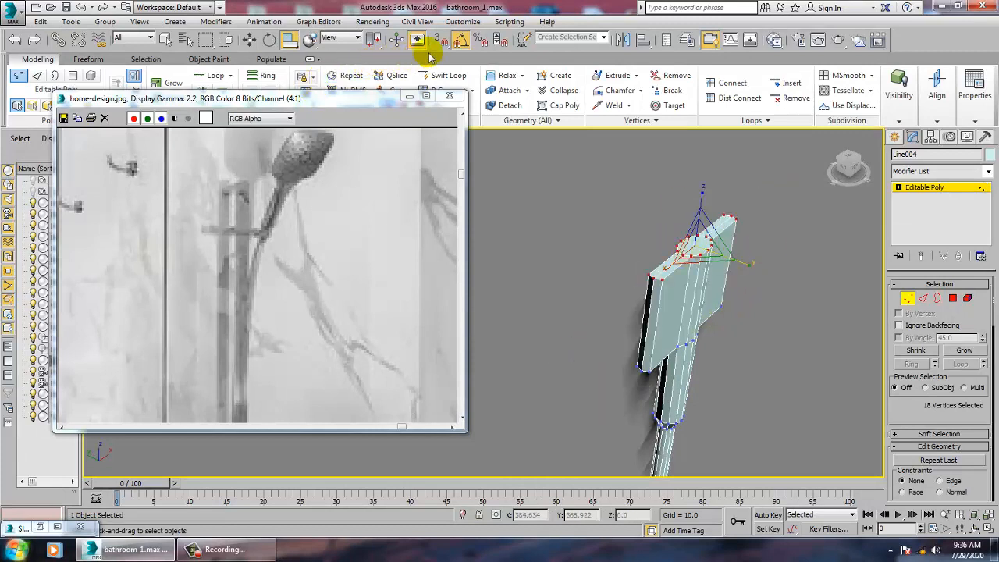
{"action": "left_click_drag", "start_coordinate": [288, 41], "coordinate": [293, 63]}
{"action": "left_click_drag", "start_coordinate": [749, 264], "coordinate": [712, 260]}
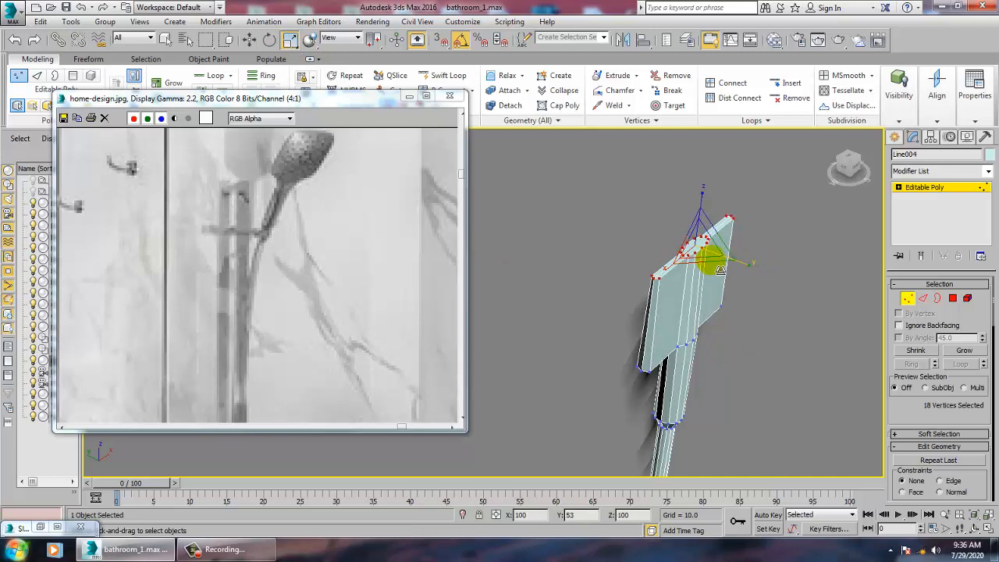
- Select the row of vertices along the head's bottom edge and scale it to thin the head there
{"action": "key", "text": "f"}
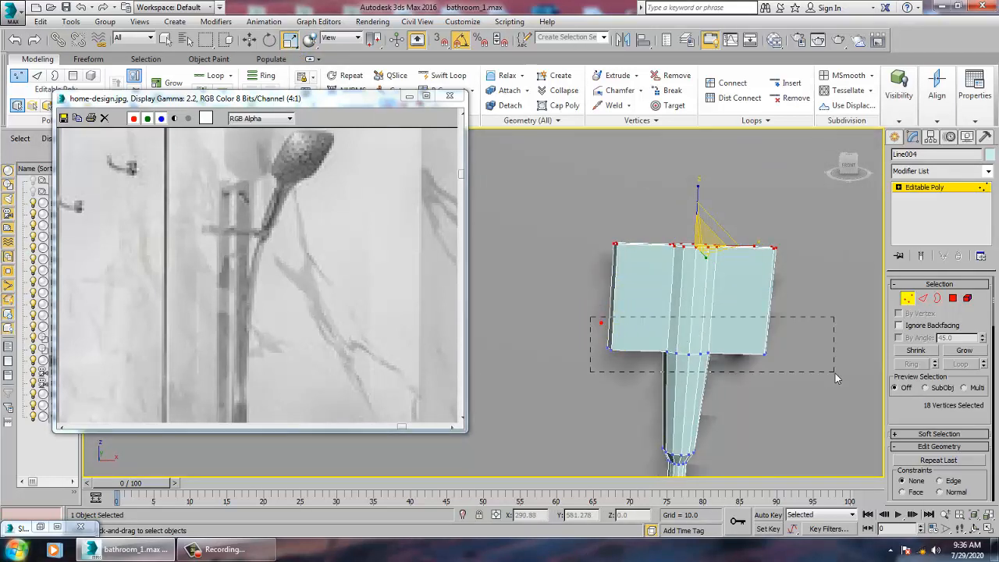
{"action": "left_click_drag", "start_coordinate": [835, 378], "coordinate": [834, 376]}
{"action": "middle_click_drag", "start_coordinate": [834, 376], "coordinate": [725, 369], "text": "alt"}
{"action": "left_click_drag", "start_coordinate": [733, 383], "coordinate": [705, 370]}
- Move the vertices of both lower corners of the head inward toward the handle
{"action": "middle_click_drag", "start_coordinate": [705, 370], "coordinate": [580, 369], "text": "alt"}
{"action": "left_click_drag", "start_coordinate": [648, 412], "coordinate": [681, 388]}
{"action": "key", "text": "w"}
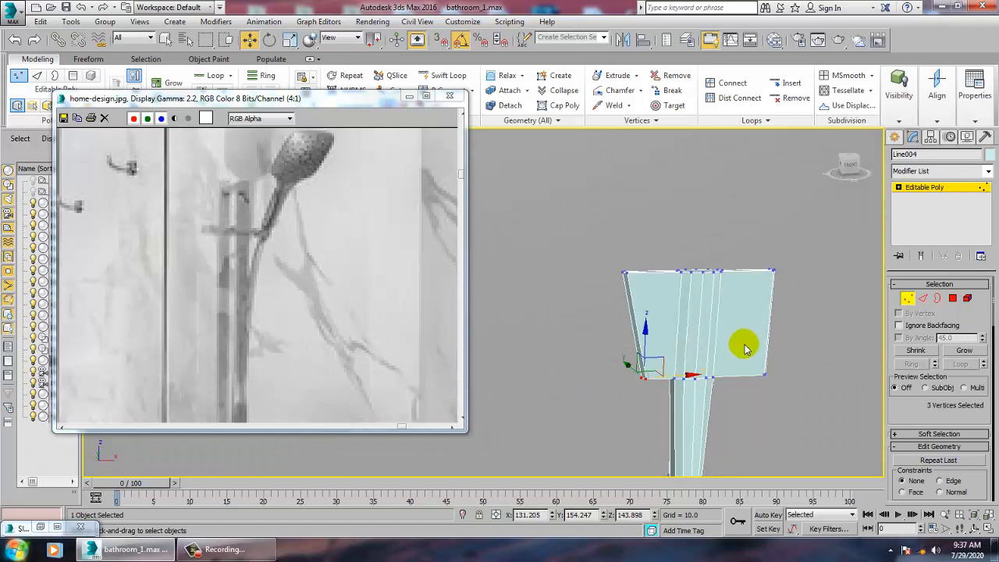
{"action": "left_click_drag", "start_coordinate": [744, 343], "coordinate": [802, 408]}
{"action": "middle_click_drag", "start_coordinate": [780, 383], "coordinate": [747, 426]}
- Raise the middle vertices of the head's top edge and move both upper corners inward to round the outline
{"action": "left_click_drag", "start_coordinate": [643, 302], "coordinate": [732, 355]}
{"action": "left_click_drag", "start_coordinate": [705, 309], "coordinate": [710, 291]}
{"action": "left_click_drag", "start_coordinate": [654, 359], "coordinate": [719, 339]}
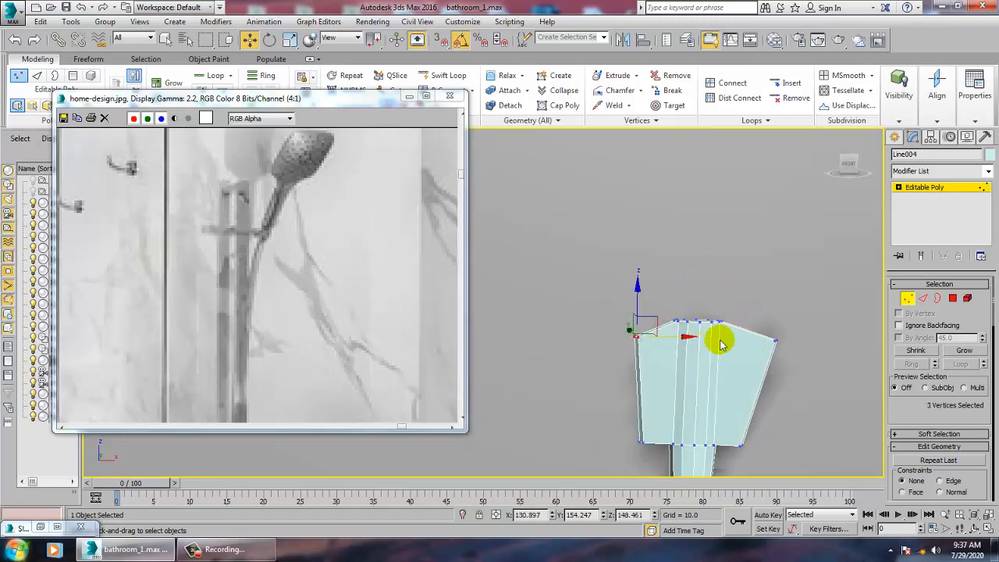
{"action": "left_click_drag", "start_coordinate": [744, 295], "coordinate": [793, 350]}
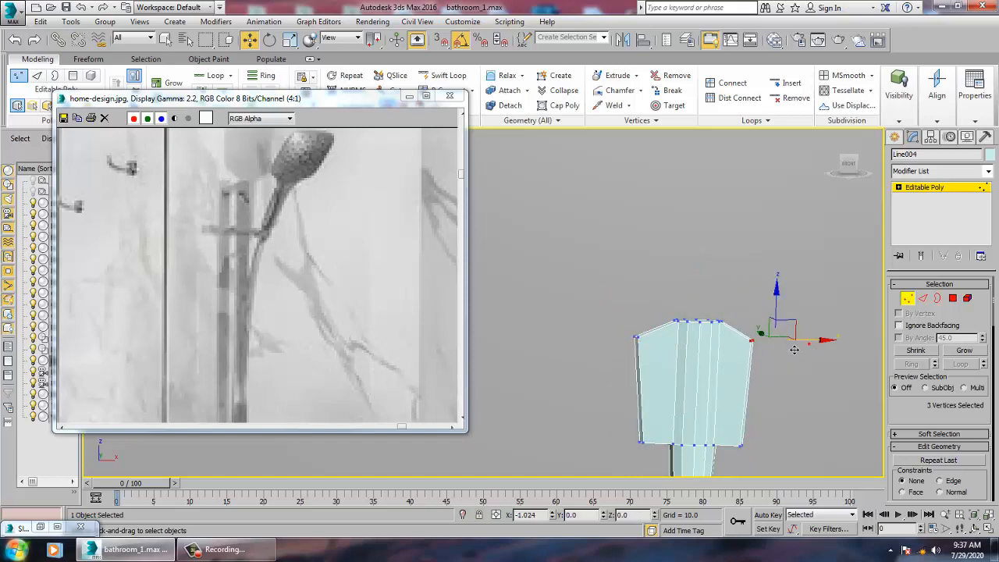
- Select all 36 vertices of the shower head, scale them up uniformly and move them up along Z
{"action": "middle_click_drag", "start_coordinate": [725, 393], "coordinate": [690, 269], "text": "alt"}
{"action": "scroll", "coordinate": [722, 387], "scroll_direction": "down", "scroll_amount": 5}
{"action": "middle_click_drag", "start_coordinate": [696, 312], "coordinate": [719, 422]}
{"action": "scroll", "coordinate": [687, 316], "scroll_direction": "down", "scroll_amount": 5}
{"action": "scroll", "coordinate": [687, 329], "scroll_direction": "up", "scroll_amount": 9}
{"action": "middle_click_drag", "start_coordinate": [678, 288], "coordinate": [781, 505]}
{"action": "left_click_drag", "start_coordinate": [720, 381], "coordinate": [720, 381]}
{"action": "key", "text": "r"}
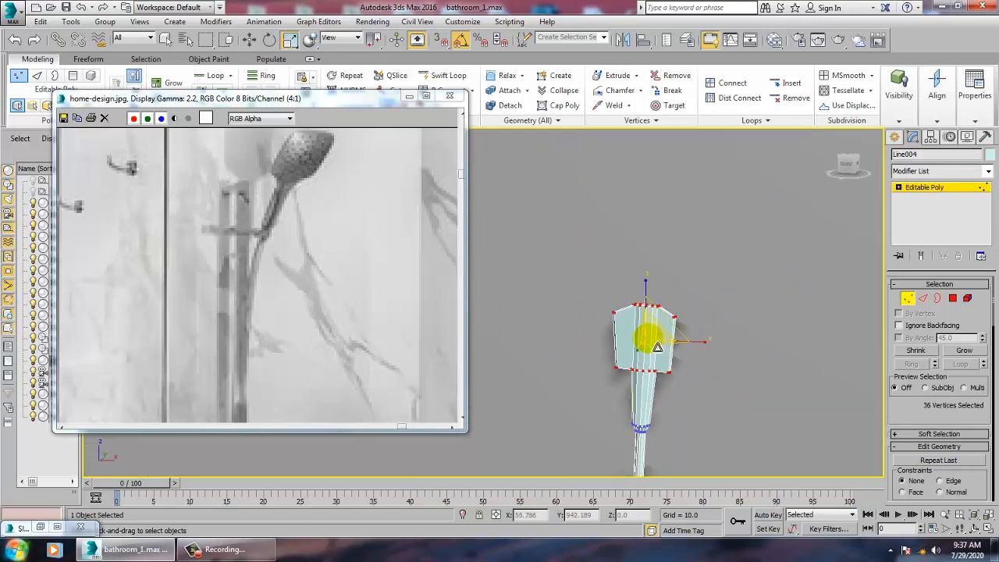
{"action": "left_click_drag", "start_coordinate": [657, 346], "coordinate": [653, 247]}
{"action": "key", "text": "w"}
- Add three horizontal edge loops across the shower head with Swift Loop
{"action": "middle_click_drag", "start_coordinate": [693, 315], "coordinate": [692, 352], "text": "alt"}
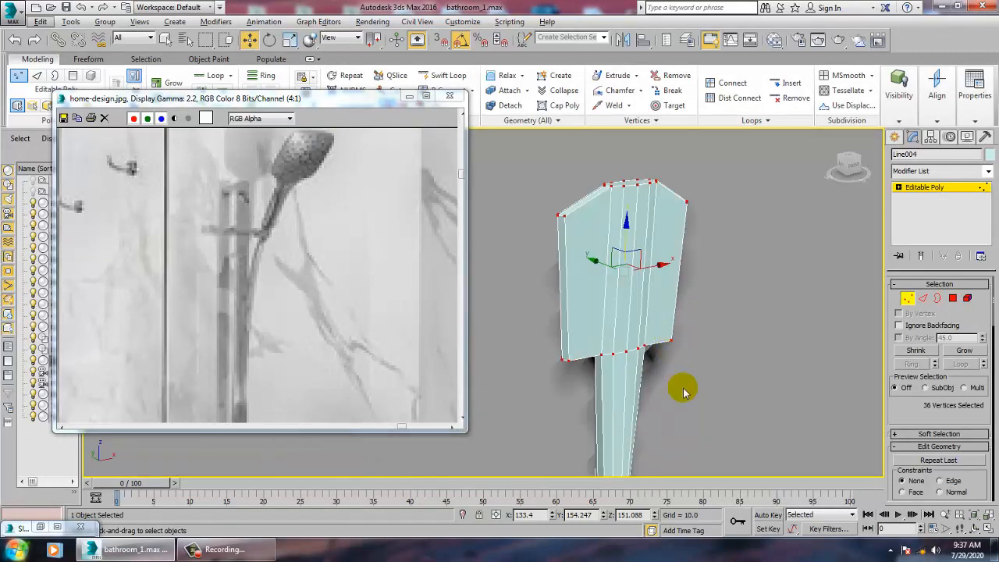
{"action": "middle_click_drag", "start_coordinate": [683, 393], "coordinate": [668, 395], "text": "alt"}
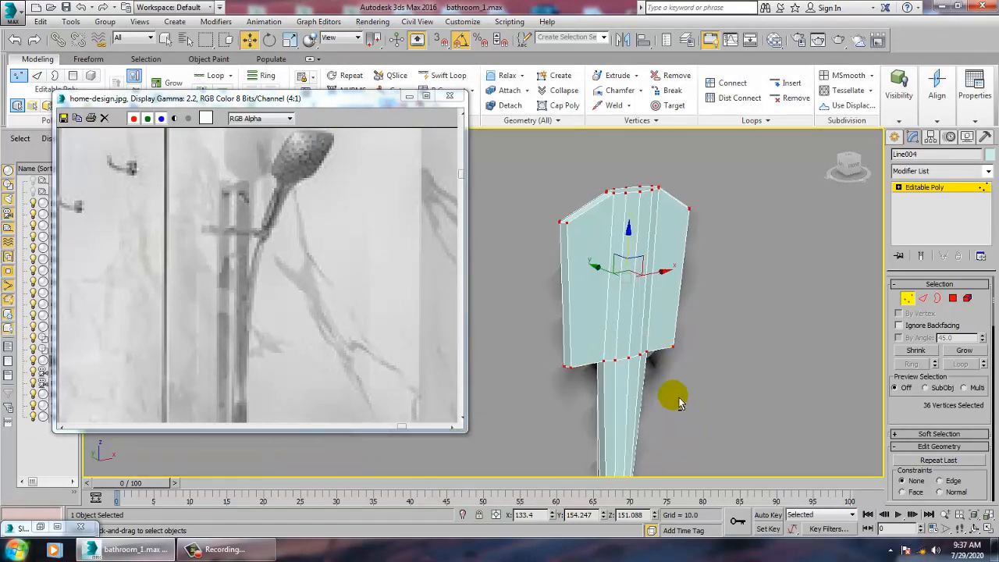
{"action": "left_click", "coordinate": [452, 77]}
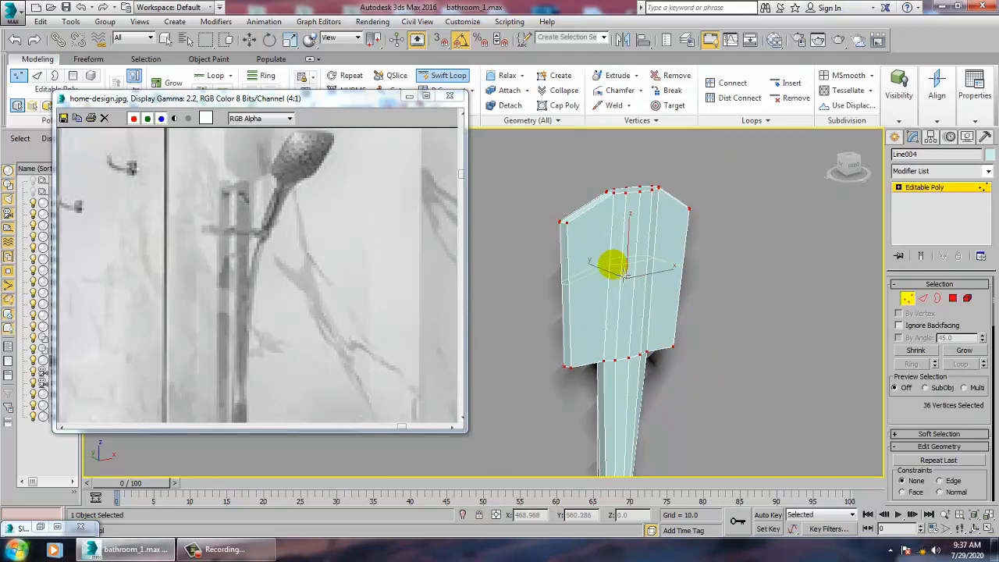
{"action": "left_click", "coordinate": [614, 289]}
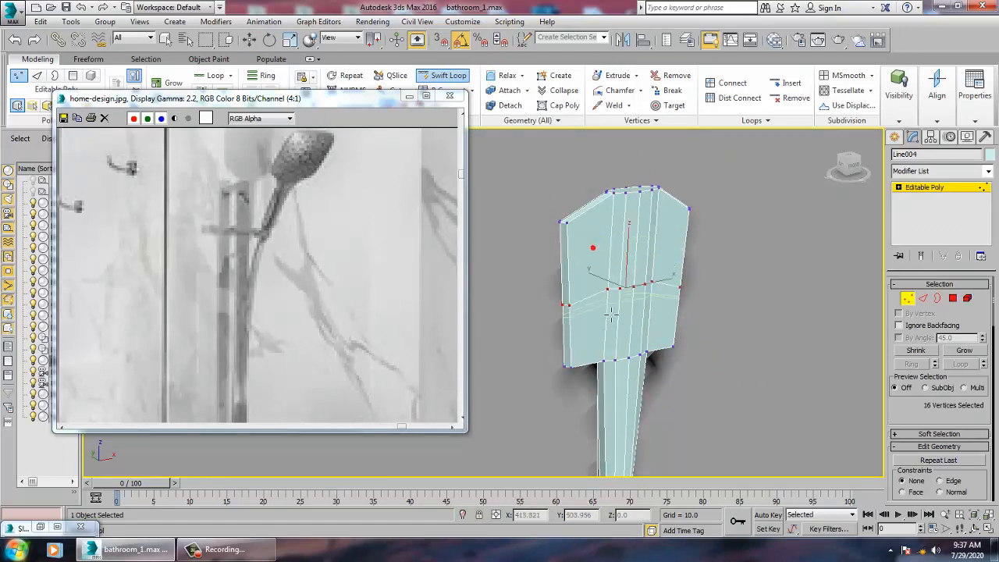
{"action": "left_click", "coordinate": [615, 236]}
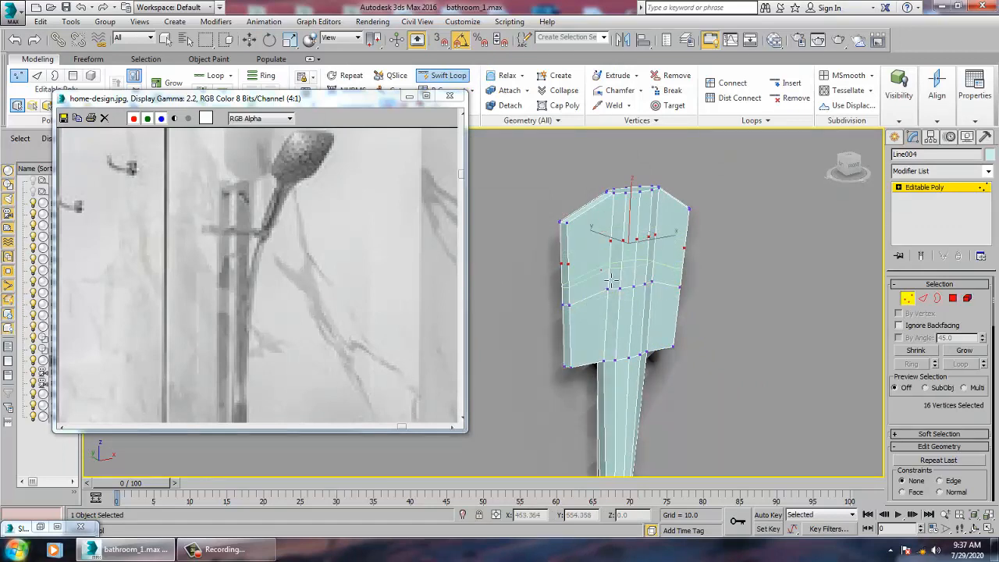
{"action": "left_click", "coordinate": [600, 304]}
{"action": "left_click", "coordinate": [613, 335]}
{"action": "key", "text": "w"}
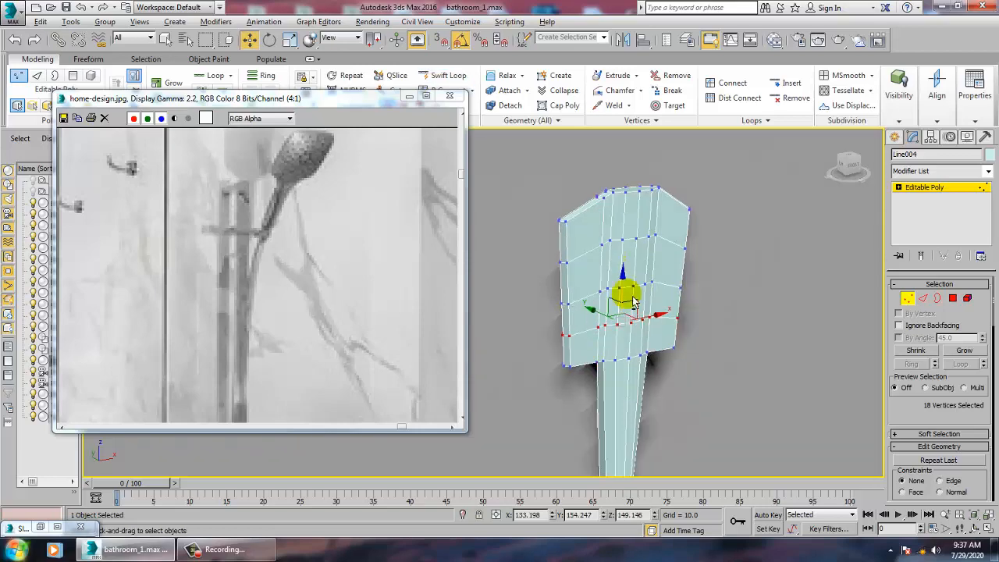
- Select the 36 inner vertices on the three new loops of the shower head and scale them along the Y axis
{"action": "middle_click_drag", "start_coordinate": [631, 297], "coordinate": [600, 291], "text": "alt"}
{"action": "scroll", "coordinate": [628, 282], "scroll_direction": "up", "scroll_amount": 3}
{"action": "scroll", "coordinate": [628, 282], "scroll_direction": "down", "scroll_amount": 3}
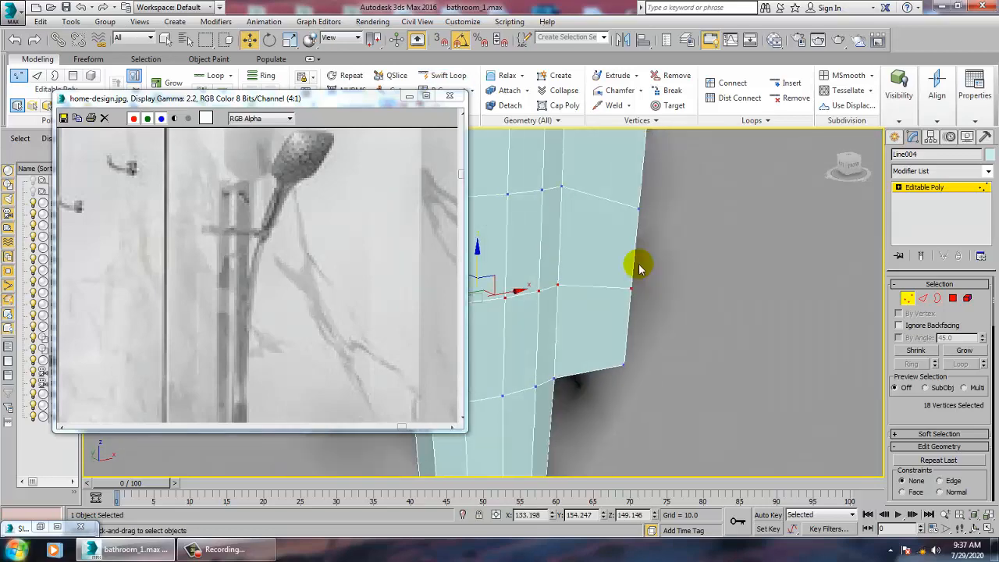
{"action": "scroll", "coordinate": [695, 307], "scroll_direction": "down", "scroll_amount": 4}
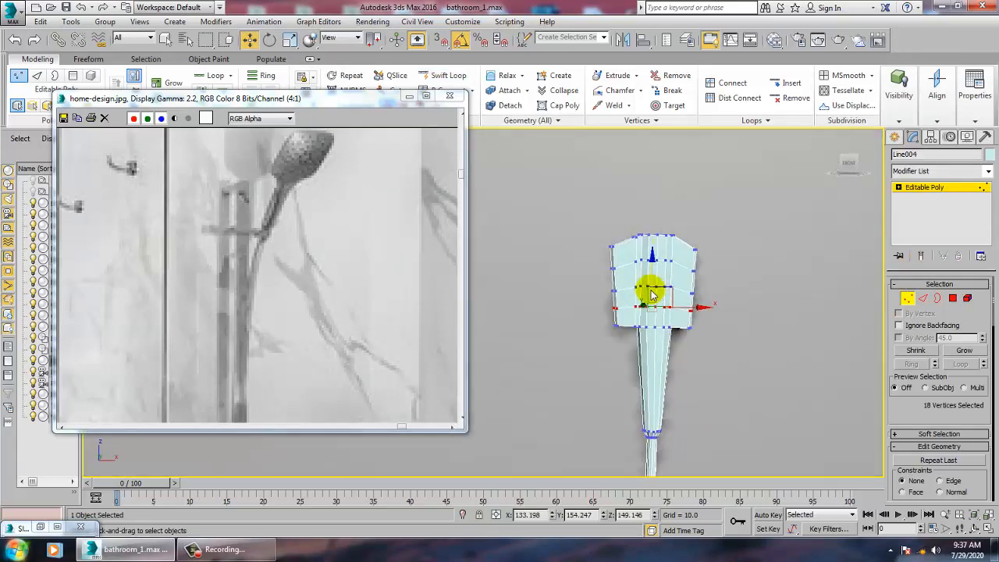
{"action": "scroll", "coordinate": [646, 285], "scroll_direction": "up", "scroll_amount": 2}
{"action": "left_click_drag", "start_coordinate": [693, 328], "coordinate": [692, 327]}
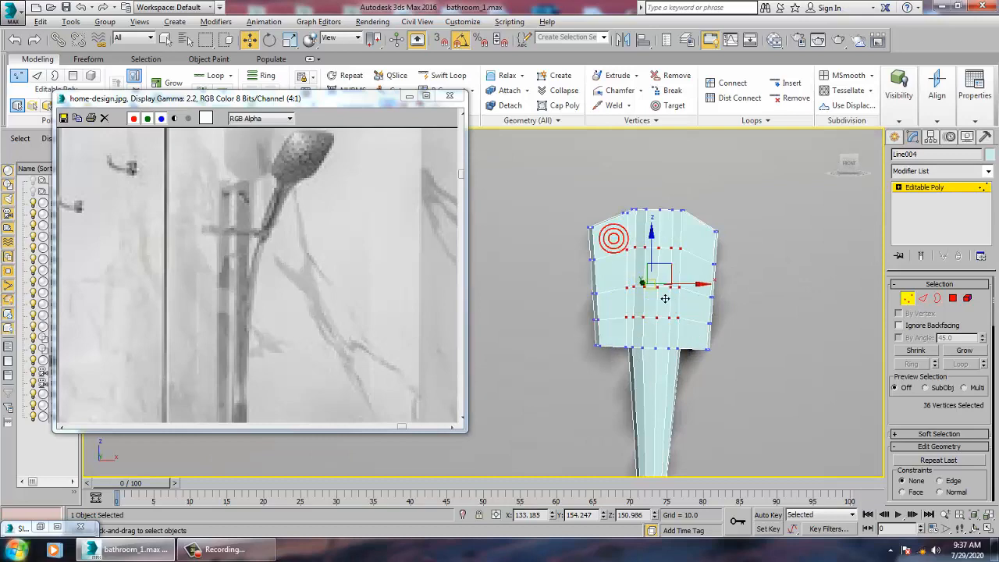
{"action": "middle_click_drag", "start_coordinate": [664, 298], "coordinate": [598, 306], "text": "alt"}
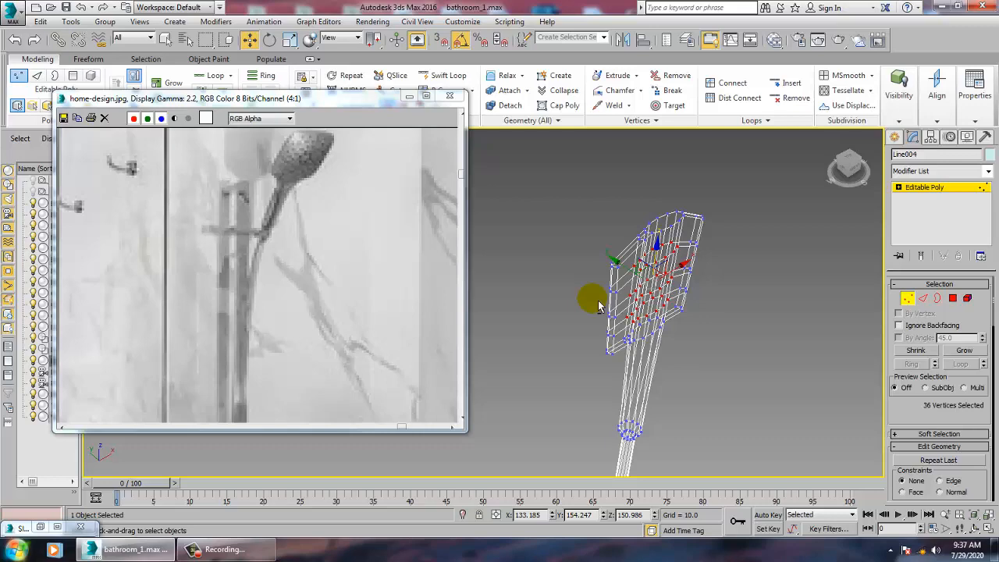
{"action": "key", "text": "F3"}
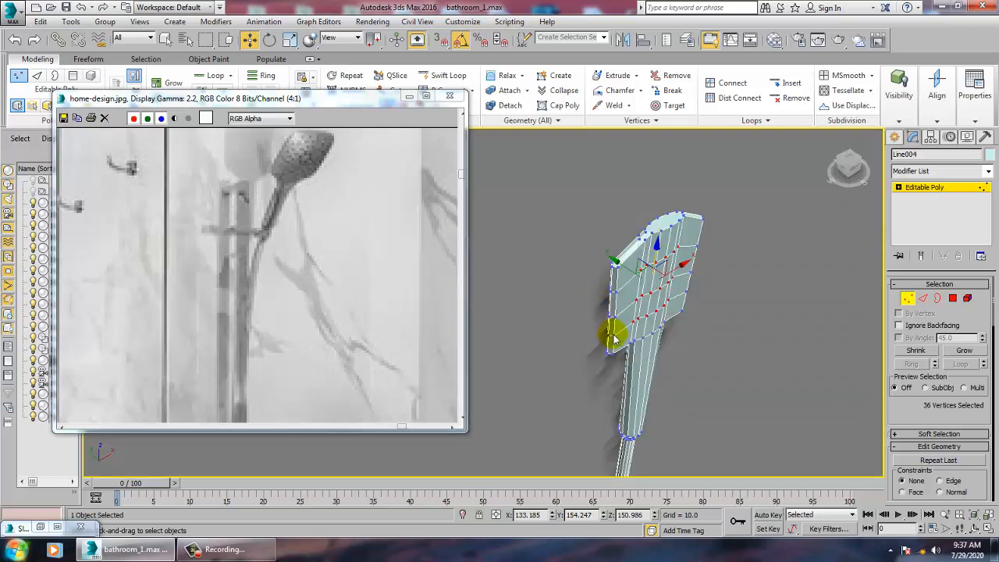
{"action": "key", "text": "r"}
{"action": "scroll", "coordinate": [664, 304], "scroll_direction": "up", "scroll_amount": 6}
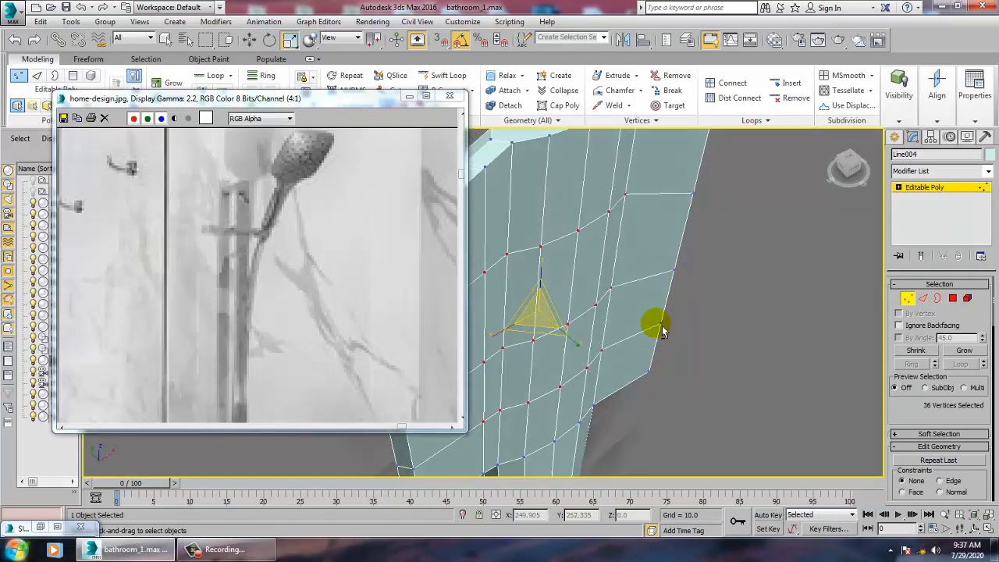
{"action": "mouse_move", "coordinate": [585, 348]}
{"action": "left_mouse_down"}
{"action": "mouse_move", "coordinate": [542, 321]}
{"action": "mouse_move", "coordinate": [597, 351]}
{"action": "left_mouse_up"}
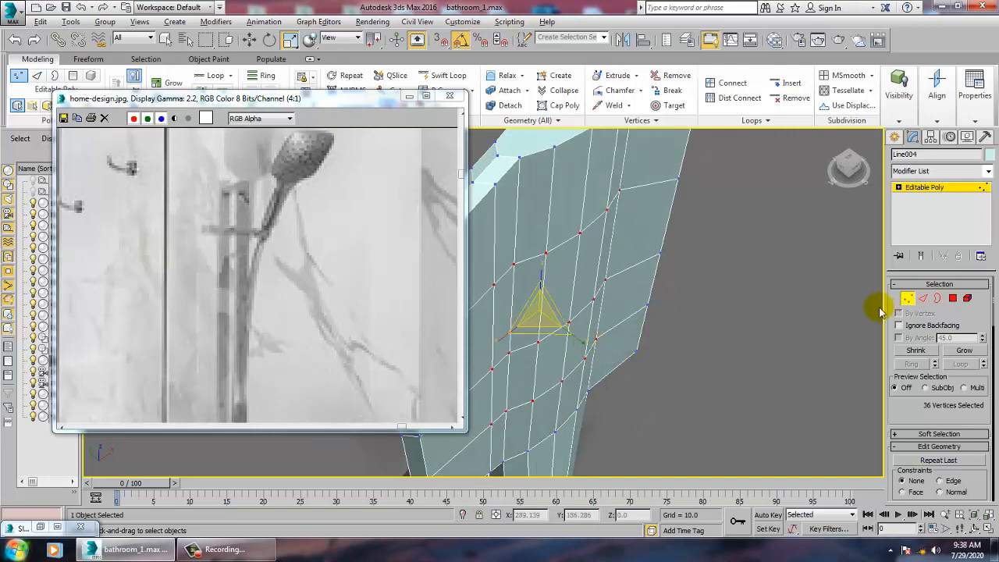
{"action": "scroll", "coordinate": [796, 286], "scroll_direction": "down", "scroll_amount": 10}
{"action": "scroll", "coordinate": [799, 301], "scroll_direction": "up", "scroll_amount": 10}
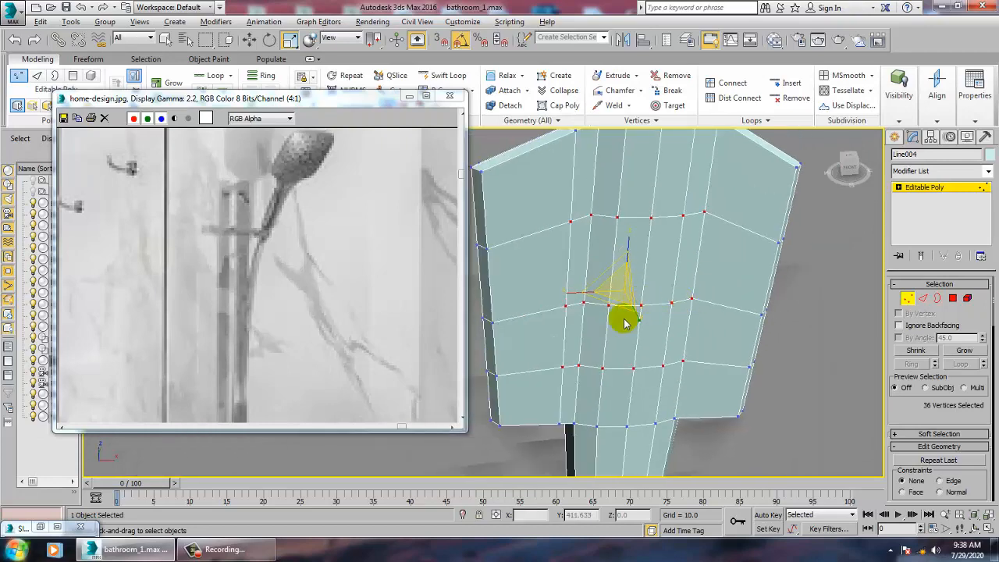
- Select the 15 vertices where the shower head meets its handle and finish the vertex editing
{"action": "middle_click_drag", "start_coordinate": [624, 324], "coordinate": [650, 277], "text": "alt"}
{"action": "scroll", "coordinate": [640, 310], "scroll_direction": "down", "scroll_amount": 4}
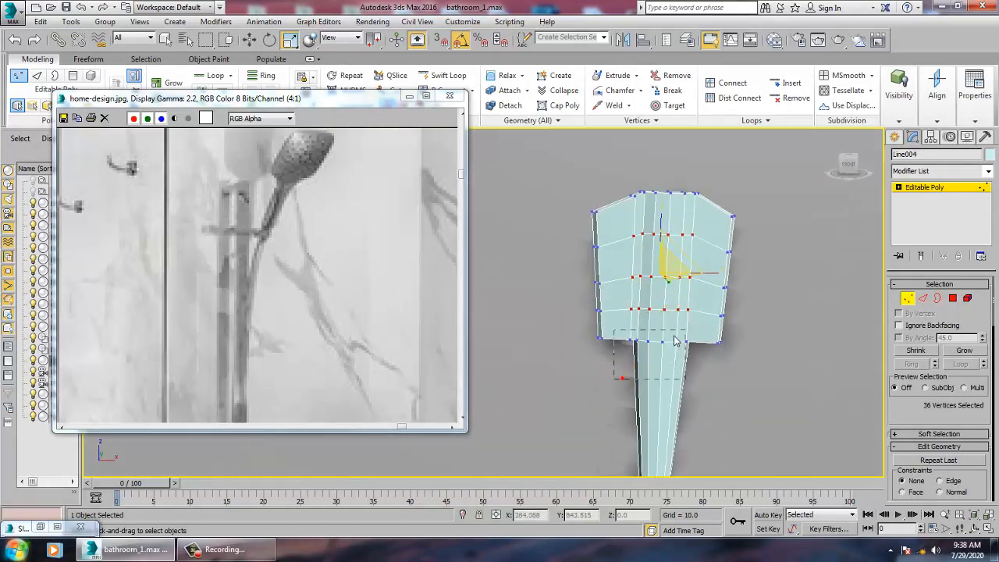
{"action": "middle_click_drag", "start_coordinate": [694, 326], "coordinate": [572, 278], "text": "alt"}
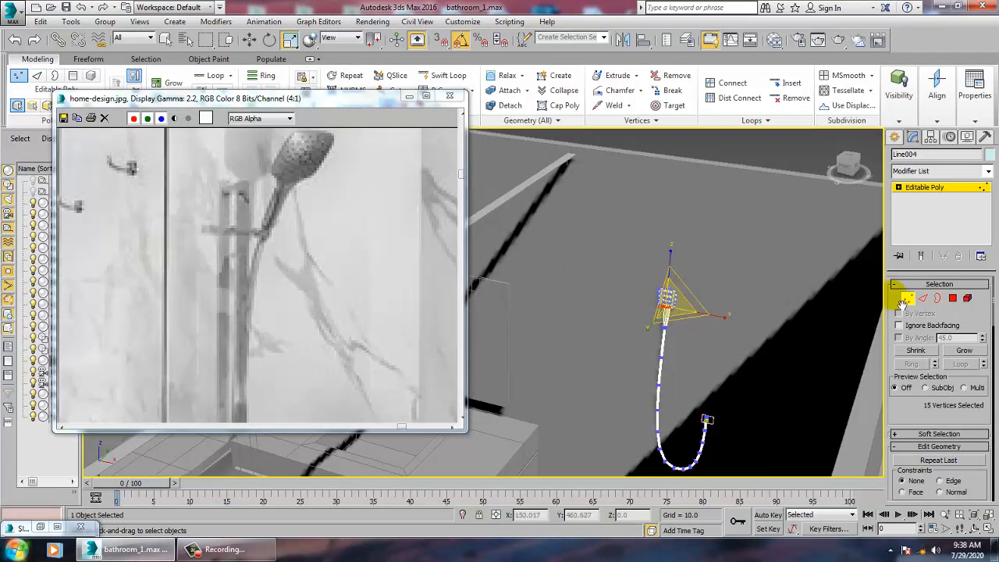
{"action": "left_click", "coordinate": [930, 188]}
{"action": "key", "text": "r"}
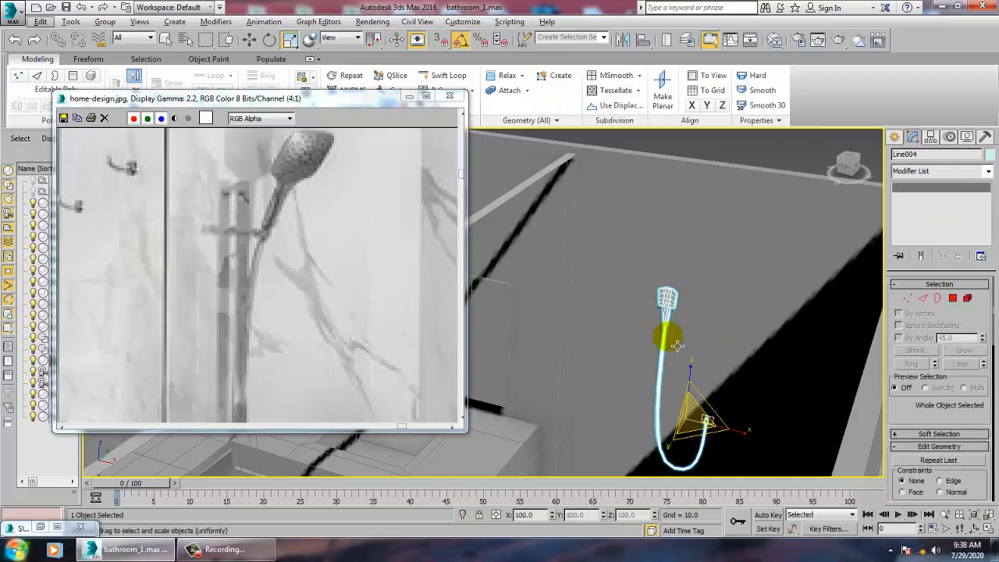
- Copy the wall plate and ring from the short end of the hose along X onto its long straight section
{"action": "middle_click_drag", "start_coordinate": [664, 334], "coordinate": [624, 339], "text": "alt"}
{"action": "scroll", "coordinate": [204, 245], "scroll_direction": "down", "scroll_amount": 2}
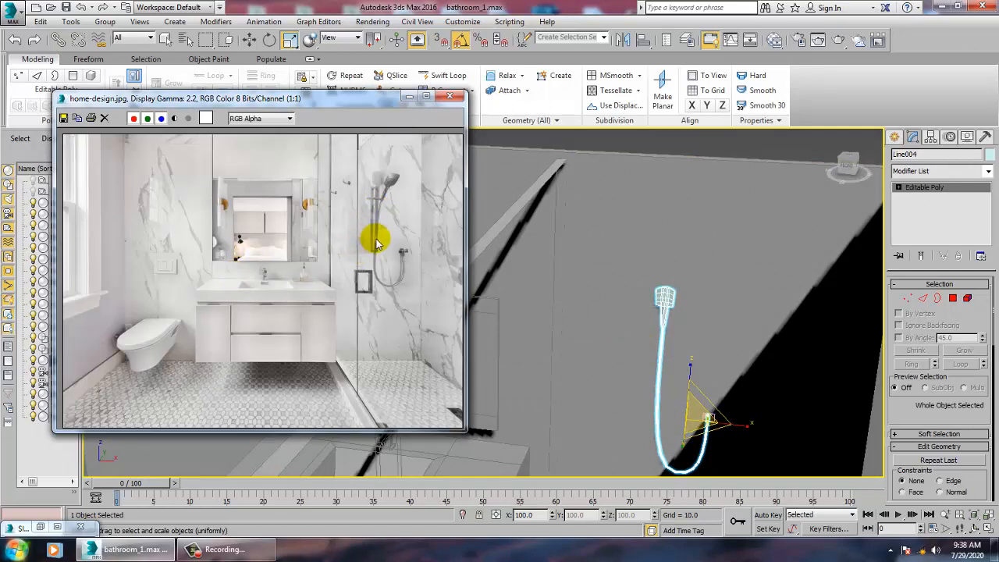
{"action": "mouse_move", "coordinate": [710, 337]}
{"action": "middle_mouse_down", "text": "alt"}
{"action": "mouse_move", "coordinate": [679, 351]}
{"action": "mouse_move", "coordinate": [687, 363]}
{"action": "mouse_move", "coordinate": [705, 356]}
{"action": "middle_mouse_up", "text": "alt"}
{"action": "scroll", "coordinate": [685, 369], "scroll_direction": "up", "scroll_amount": 4}
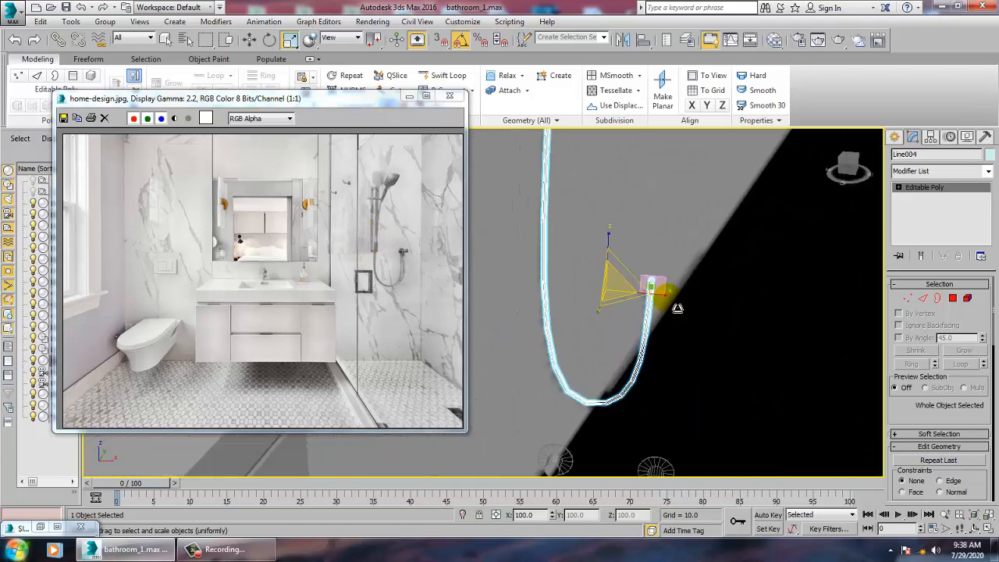
{"action": "key", "text": "w"}
{"action": "left_click", "coordinate": [651, 287]}
{"action": "left_click", "coordinate": [662, 294], "text": "ctrl"}
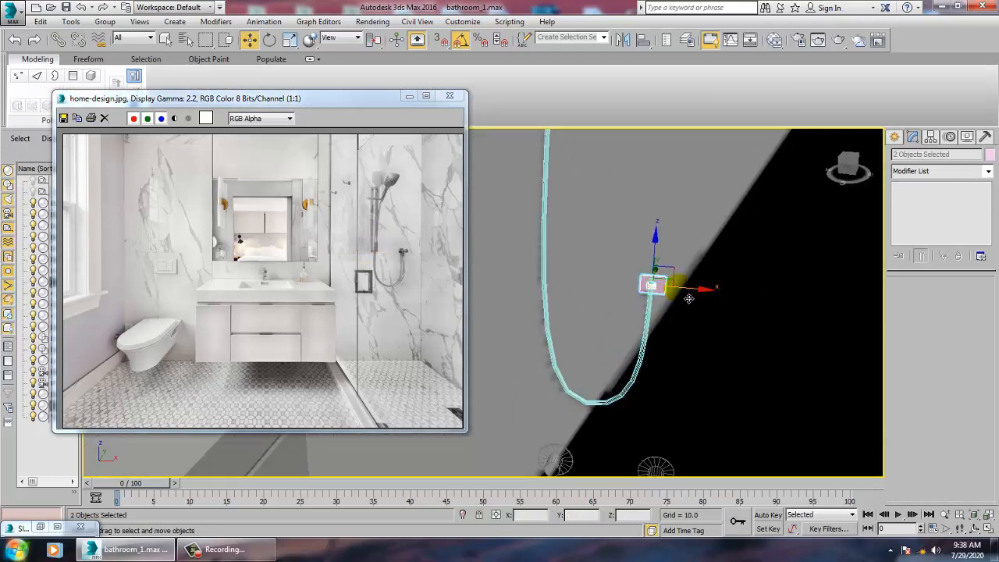
{"action": "mouse_move", "coordinate": [688, 299]}
{"action": "left_mouse_down"}
{"action": "mouse_move", "coordinate": [559, 285]}
{"action": "mouse_move", "coordinate": [587, 282]}
{"action": "mouse_move", "coordinate": [573, 282]}
{"action": "left_mouse_up"}
{"action": "left_click", "coordinate": [491, 328]}
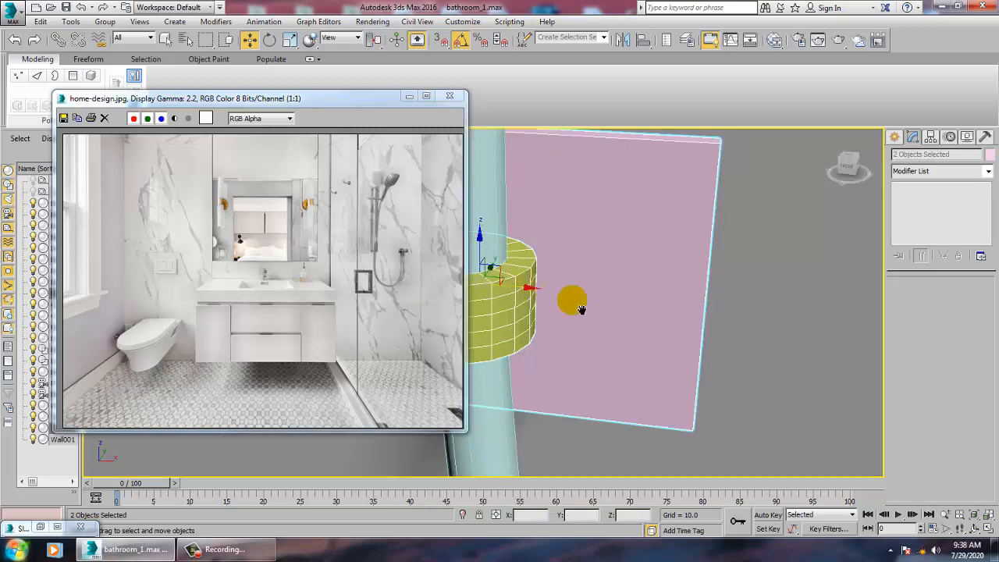
{"action": "scroll", "coordinate": [581, 309], "scroll_direction": "down", "scroll_amount": 5}
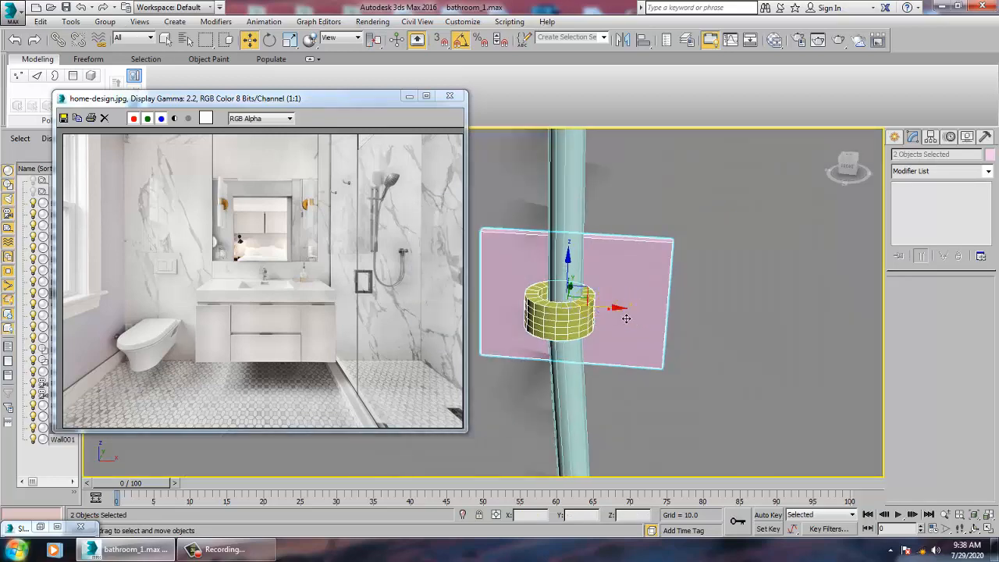
{"action": "scroll", "coordinate": [623, 335], "scroll_direction": "down", "scroll_amount": 8}
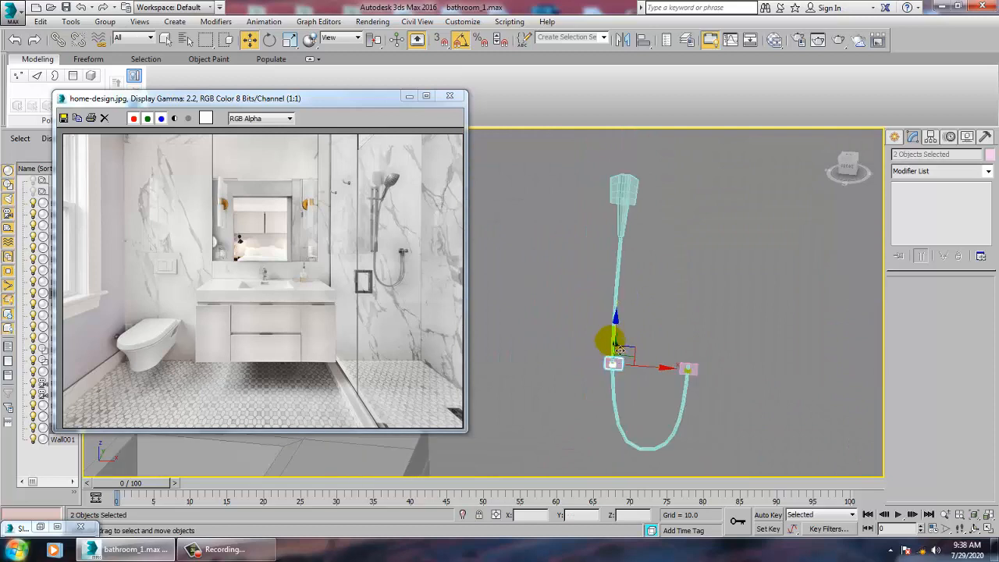
- Copy the new plate and ring upward along Z to just below the hand shower's handle
{"action": "left_click_drag", "start_coordinate": [624, 341], "coordinate": [626, 240], "text": "shift"}
{"action": "left_click", "coordinate": [500, 328]}
{"action": "key", "text": "z"}
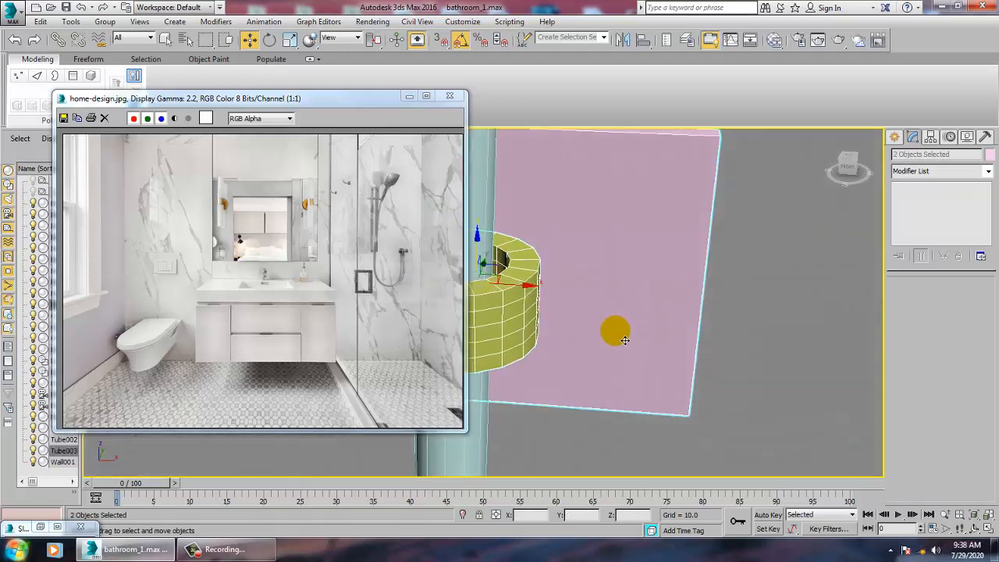
{"action": "scroll", "coordinate": [616, 328], "scroll_direction": "down", "scroll_amount": 6}
{"action": "scroll", "coordinate": [628, 341], "scroll_direction": "down", "scroll_amount": 10}
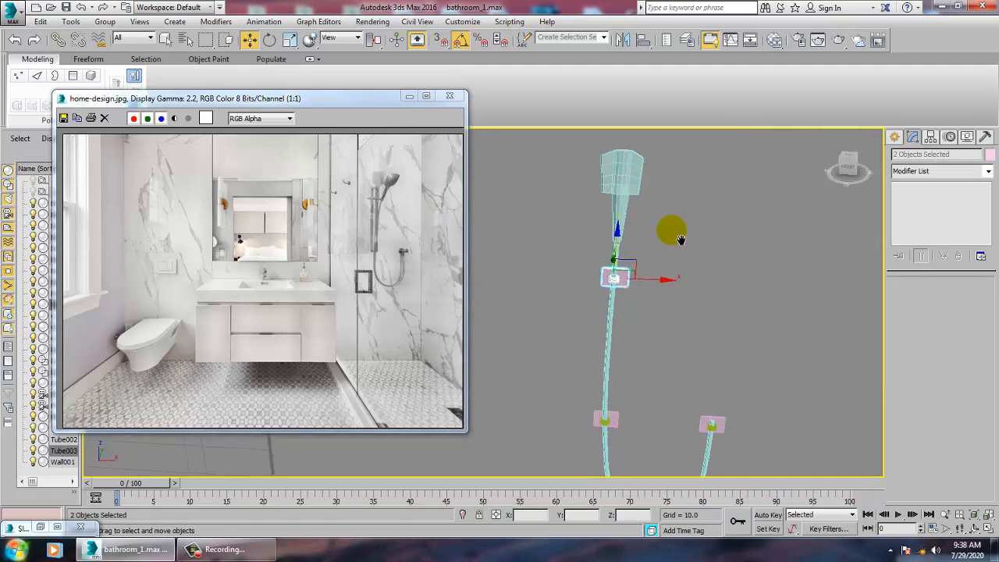
- Select all objects in the scene and assign them one common grey object color
{"action": "middle_click_drag", "start_coordinate": [684, 300], "coordinate": [722, 301], "text": "alt"}
{"action": "key", "text": "ctrl+a"}
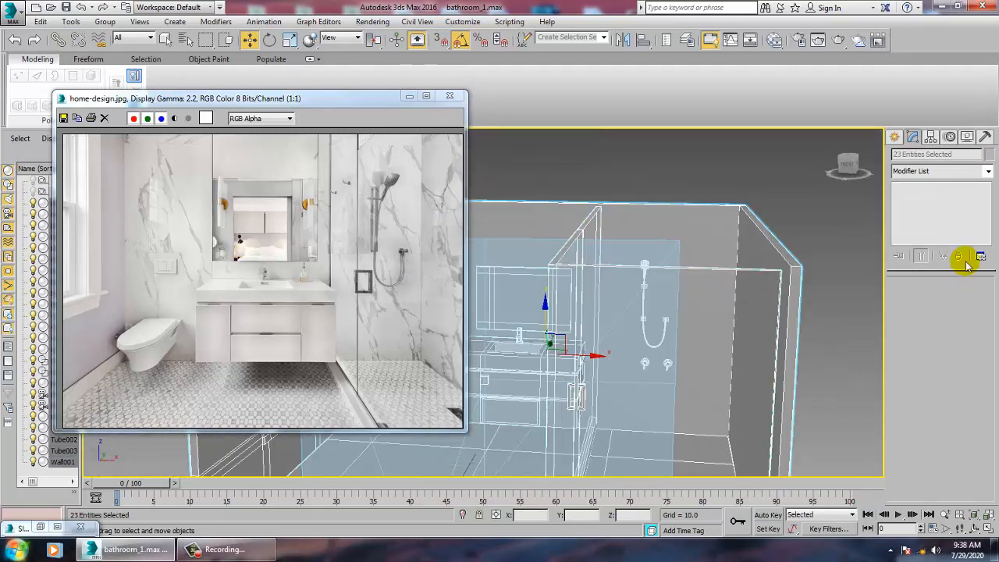
{"action": "left_click", "coordinate": [988, 154]}
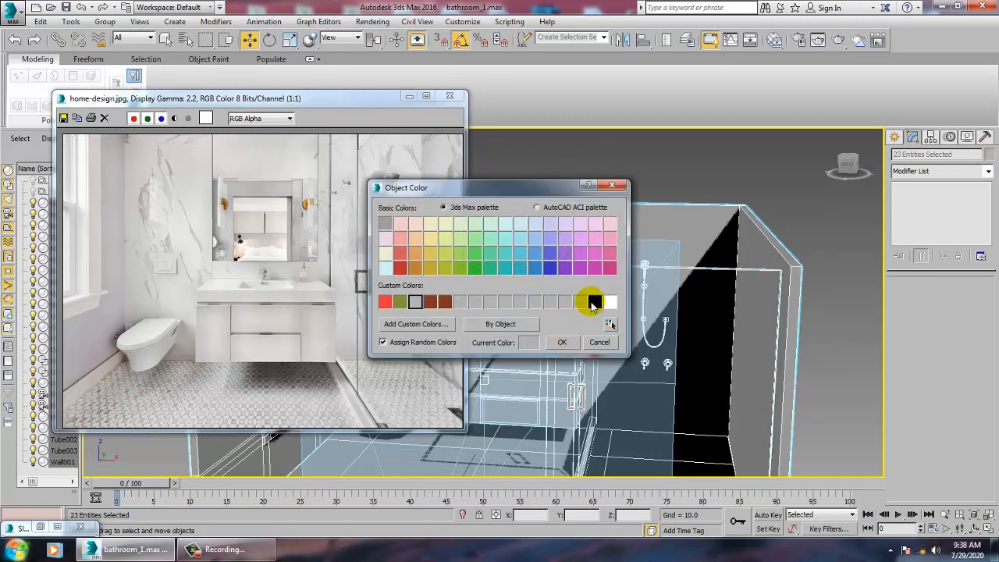
{"action": "left_click", "coordinate": [562, 343]}
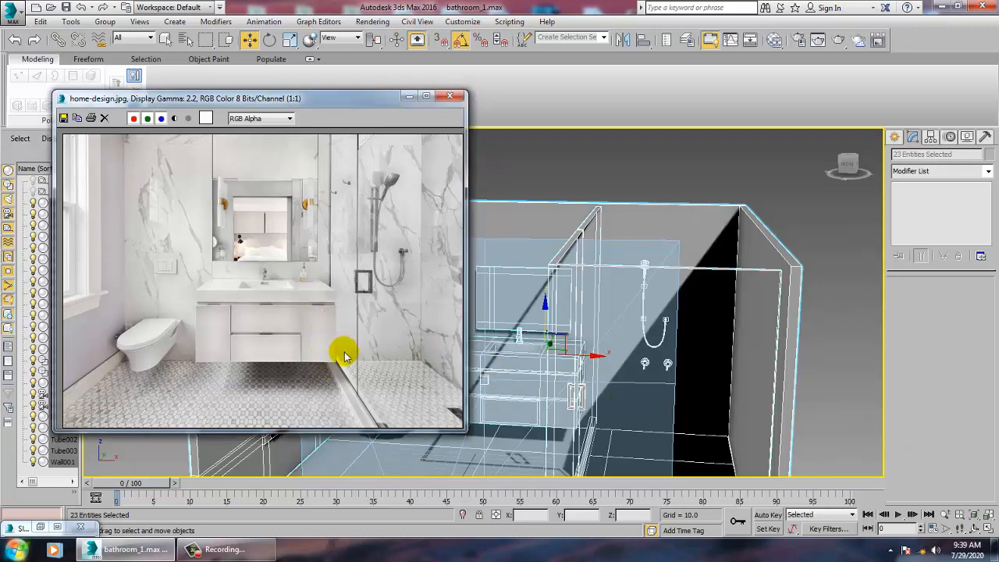
- Create a box about 6.9 long, 8.8 wide and 17.1 high on the countertop beside the basin for the soap dispenser
{"action": "scroll", "coordinate": [303, 286], "scroll_direction": "up", "scroll_amount": 2}
{"action": "middle_click_drag", "start_coordinate": [639, 300], "coordinate": [586, 220], "text": "alt"}
{"action": "left_click", "coordinate": [575, 168]}
{"action": "left_click", "coordinate": [630, 342]}
{"action": "key", "text": "z"}
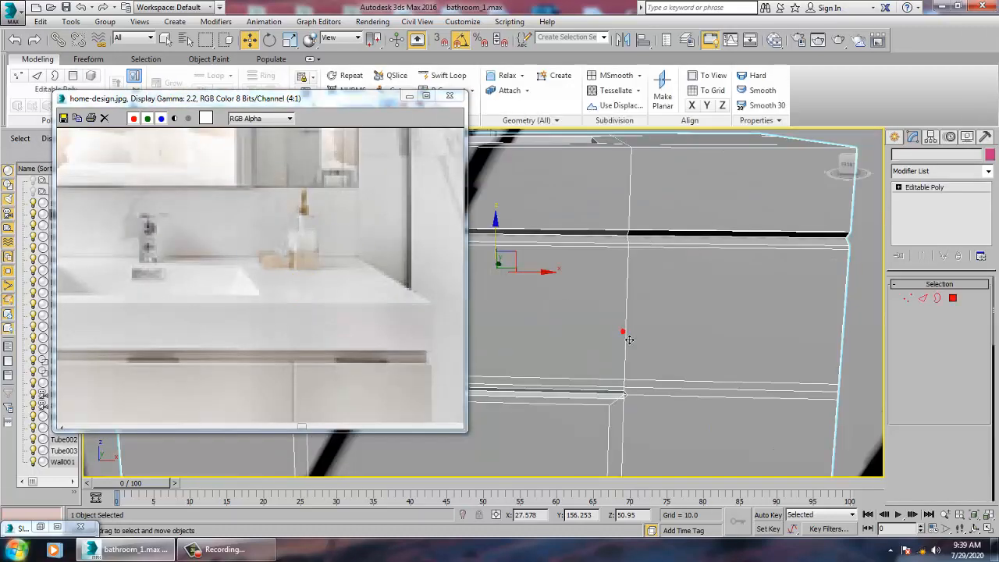
{"action": "middle_click_drag", "start_coordinate": [646, 341], "coordinate": [680, 386], "text": "alt"}
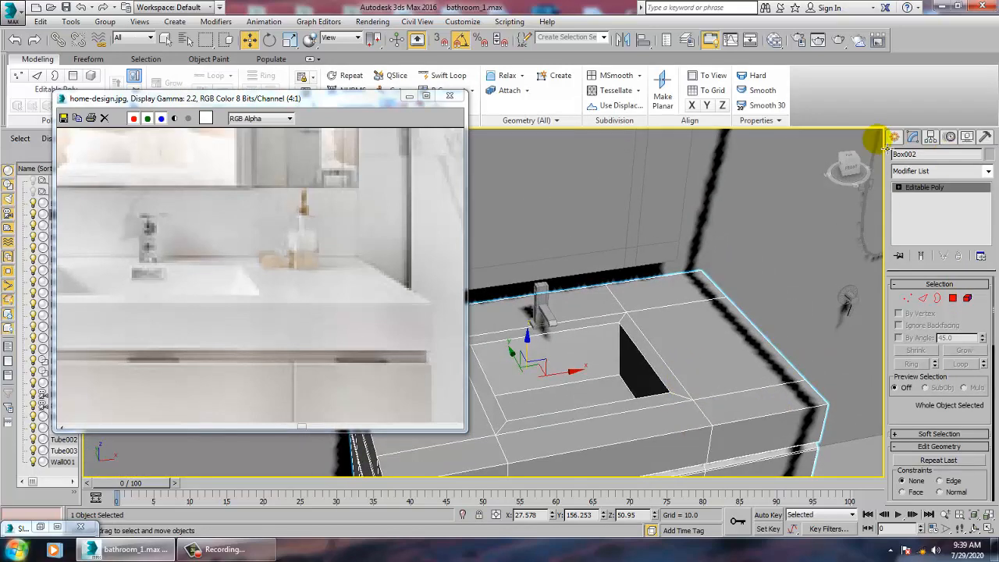
{"action": "left_click", "coordinate": [894, 137]}
{"action": "left_click", "coordinate": [915, 215]}
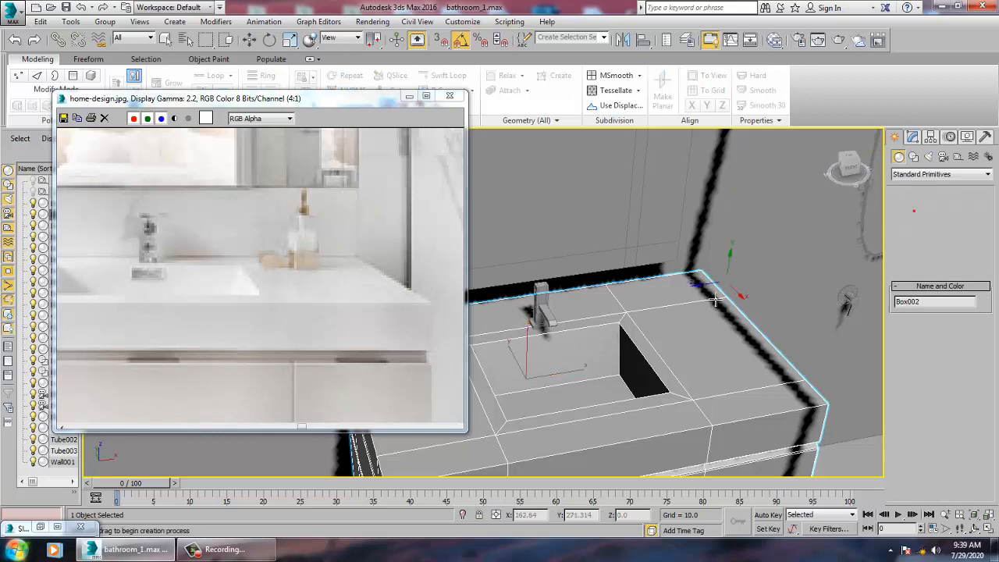
{"action": "scroll", "coordinate": [731, 364], "scroll_direction": "up", "scroll_amount": 5}
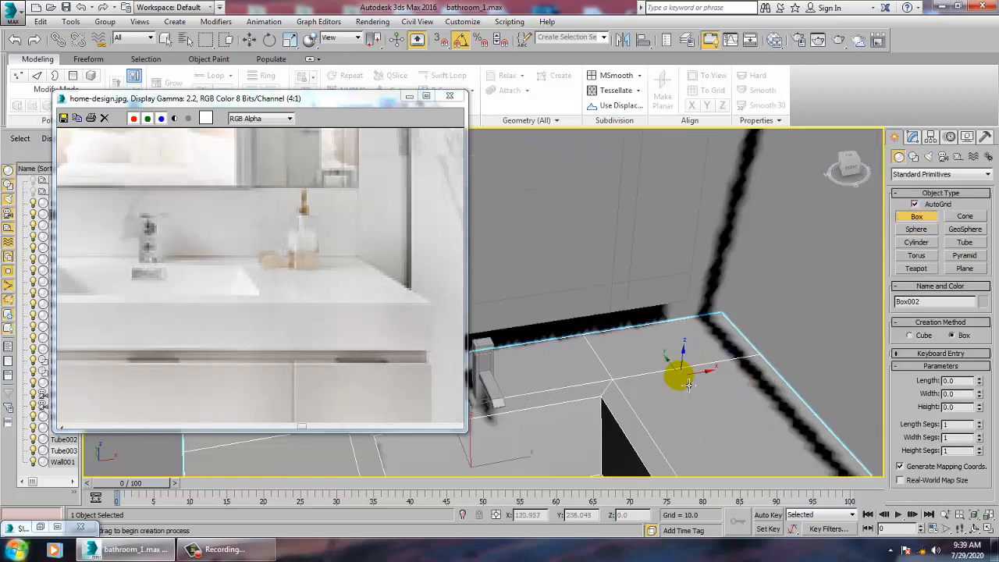
{"action": "left_click_drag", "start_coordinate": [667, 359], "coordinate": [650, 395]}
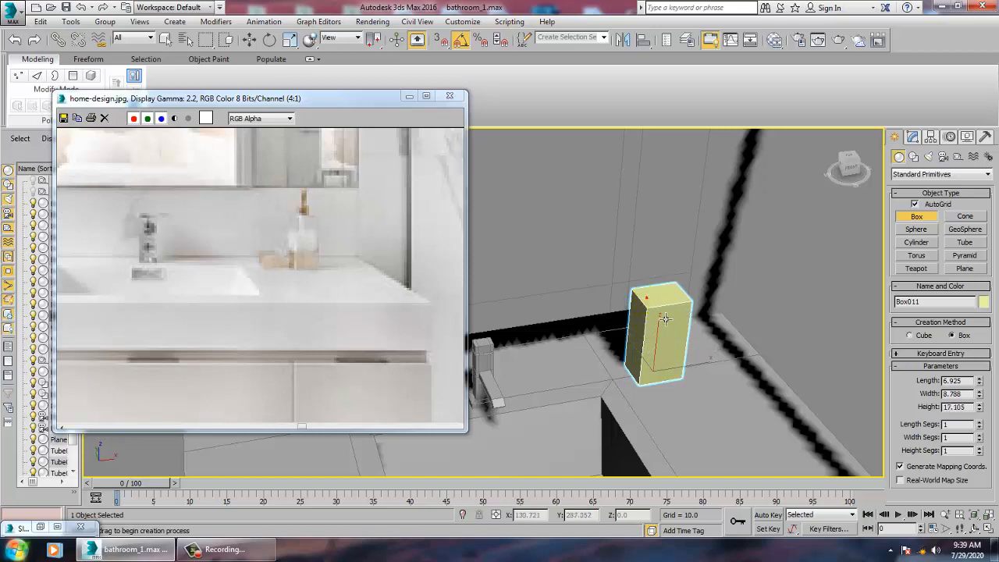
- Convert the soap dispenser box to an editable poly
{"action": "middle_click_drag", "start_coordinate": [668, 296], "coordinate": [701, 398], "text": "alt"}
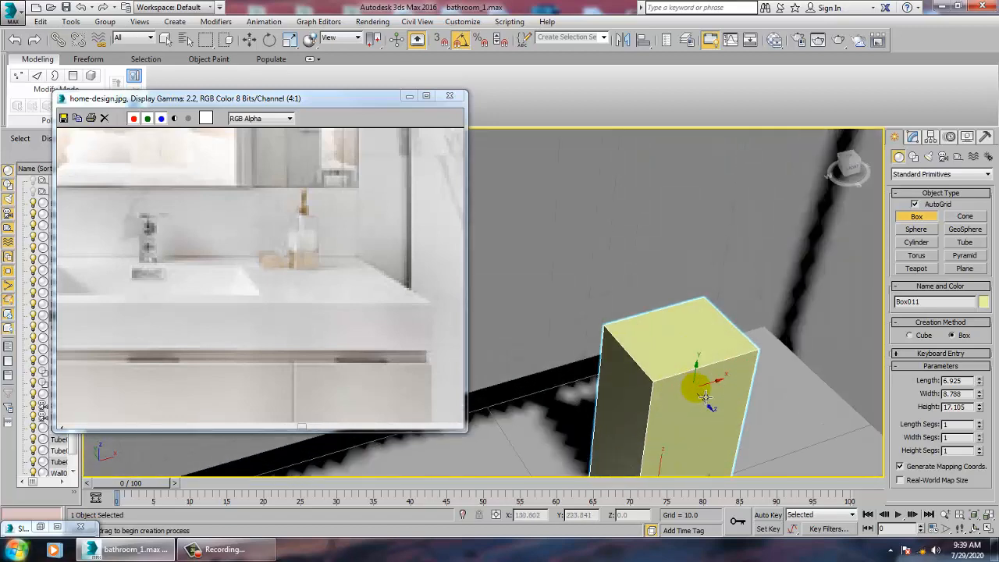
{"action": "left_click", "coordinate": [913, 139]}
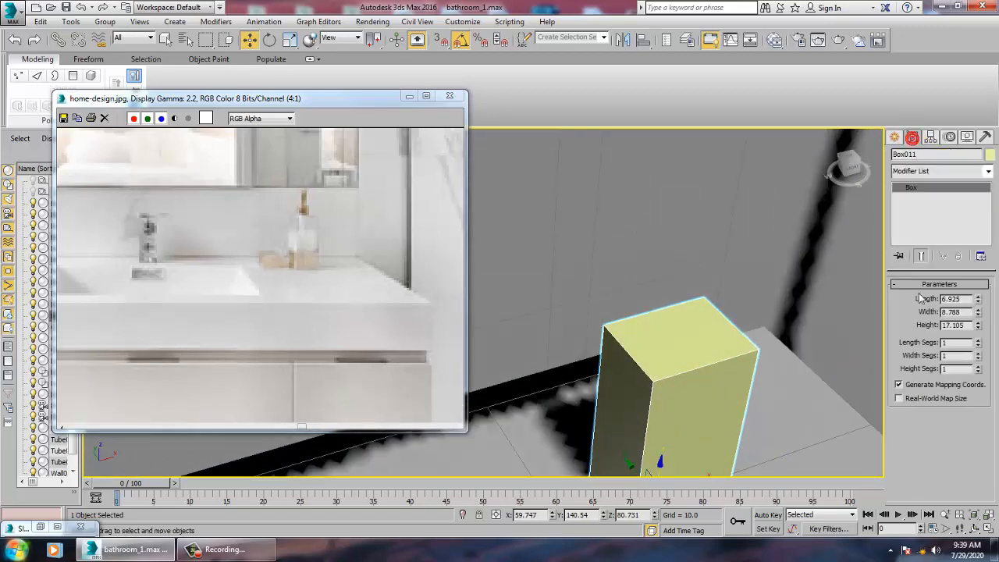
{"action": "right_click", "coordinate": [726, 337]}
{"action": "mouse_move", "coordinate": [683, 462]}
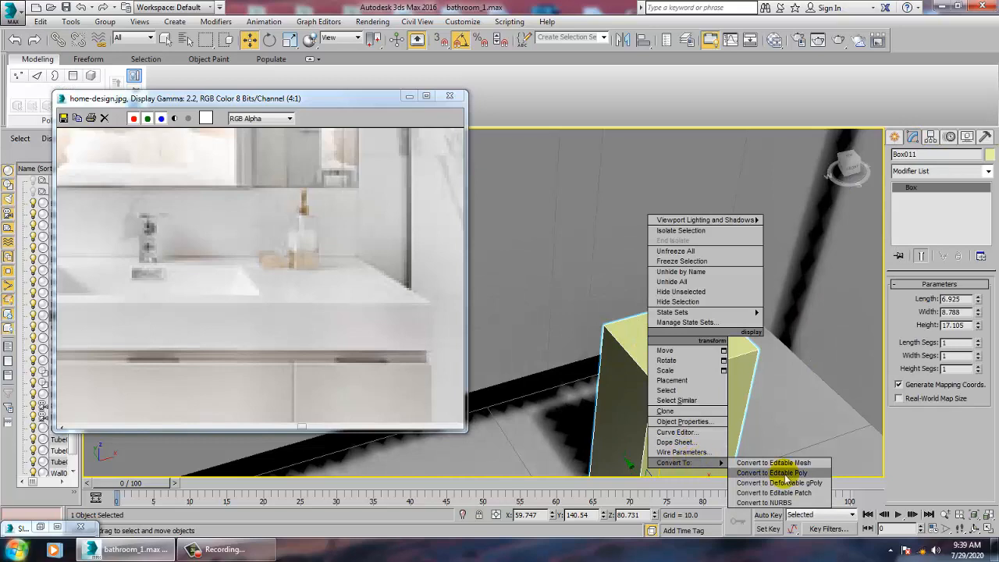
{"action": "left_click", "coordinate": [784, 473]}
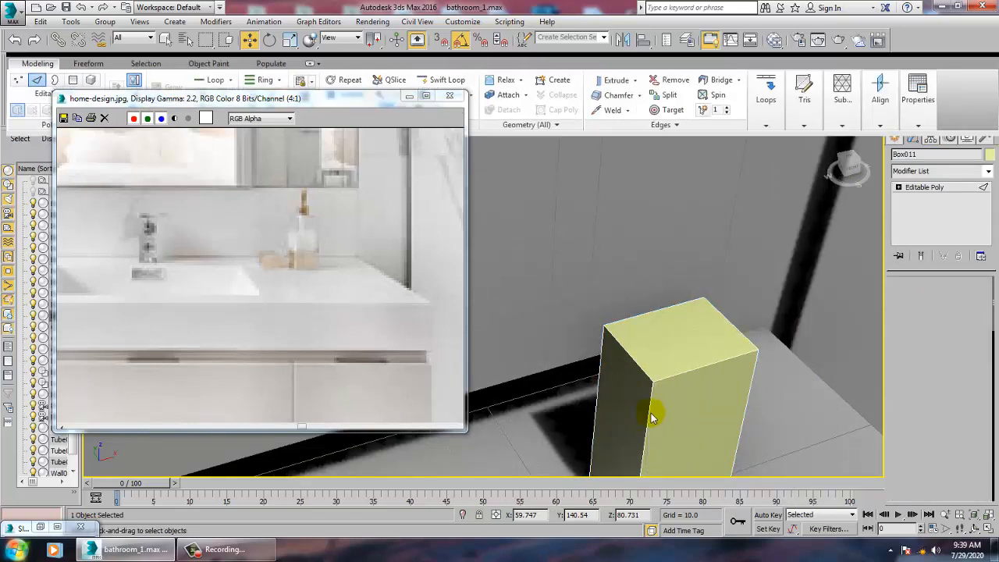
- Chamfer the four vertical edges of the soap dispenser box by 0.612
{"action": "key", "text": "2"}
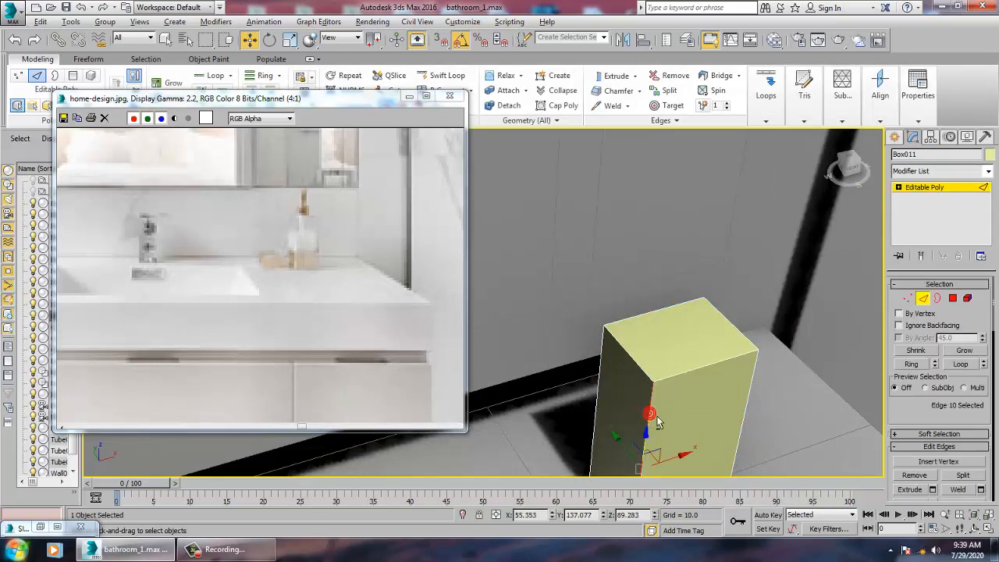
{"action": "key", "text": "alt+r"}
{"action": "left_click_drag", "start_coordinate": [947, 414], "coordinate": [949, 316]}
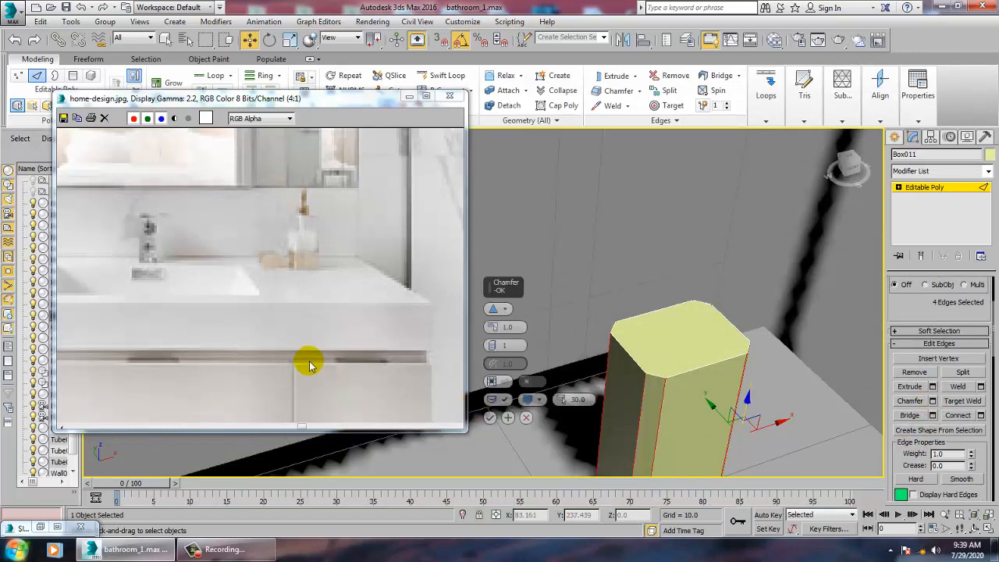
{"action": "left_click_drag", "start_coordinate": [492, 328], "coordinate": [490, 336]}
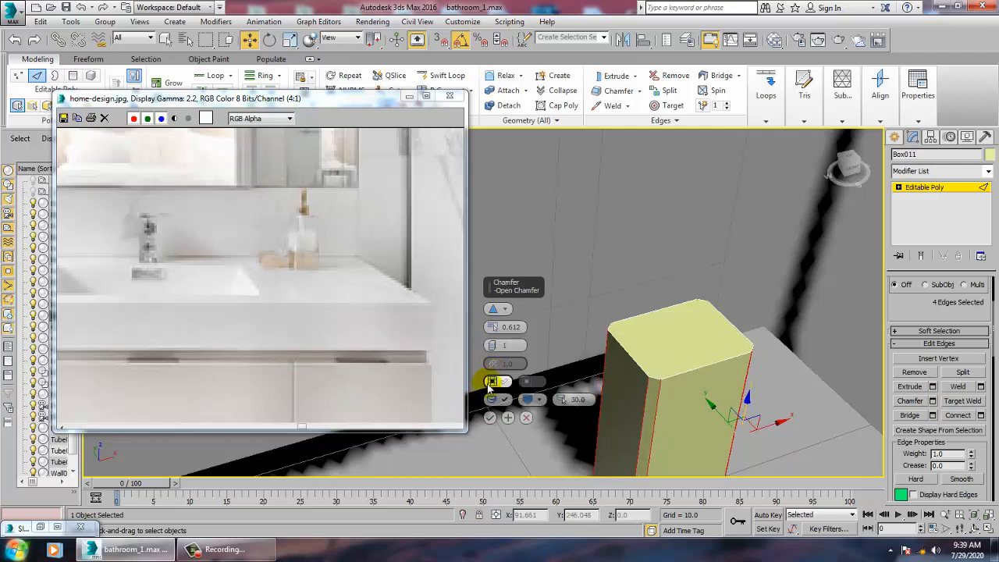
{"action": "left_click", "coordinate": [490, 417]}
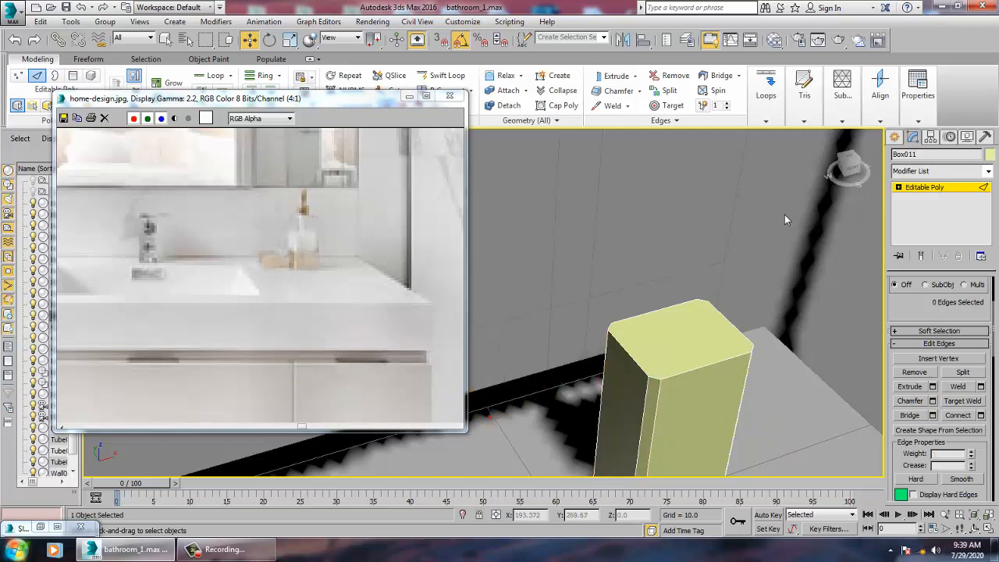
- Create a cylinder of radius about 1.7 and height about 1.3 on the top face of the soap dispenser box
{"action": "left_click", "coordinate": [894, 137]}
{"action": "left_click", "coordinate": [921, 246]}
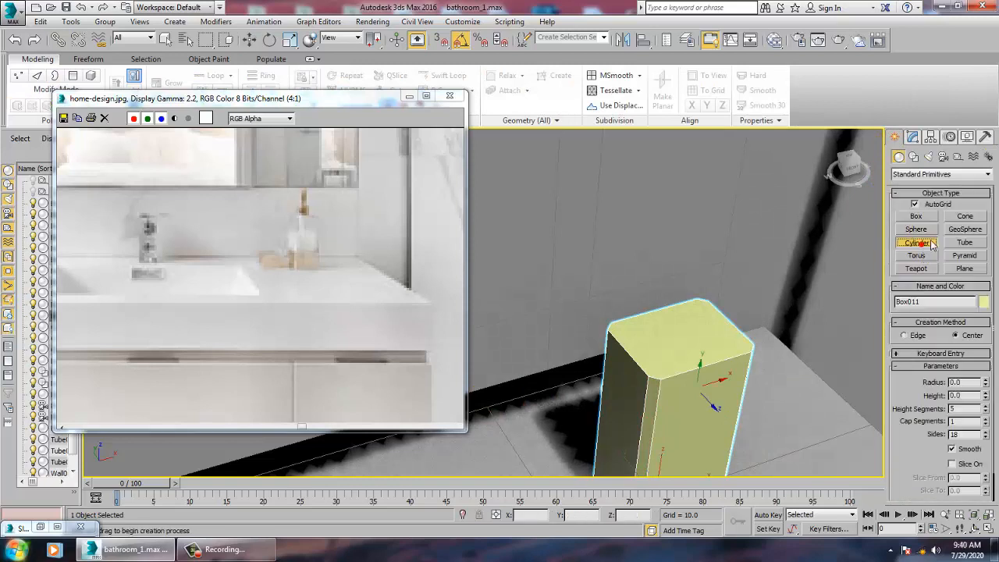
{"action": "left_click_drag", "start_coordinate": [689, 346], "coordinate": [703, 356]}
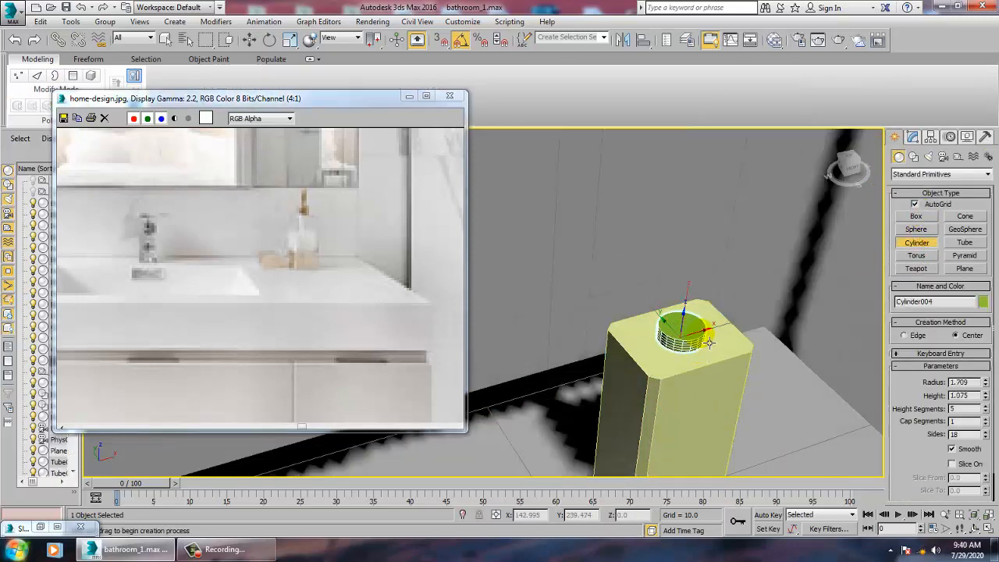
{"action": "left_click", "coordinate": [705, 338]}
- Lower the cylinder slightly so its base sinks into the top of the dispenser box, and toggle snapping
{"action": "key", "text": "w"}
{"action": "middle_click_drag", "start_coordinate": [661, 325], "coordinate": [636, 294], "text": "alt"}
{"action": "key", "text": "z"}
{"action": "scroll", "coordinate": [700, 346], "scroll_direction": "down", "scroll_amount": 5}
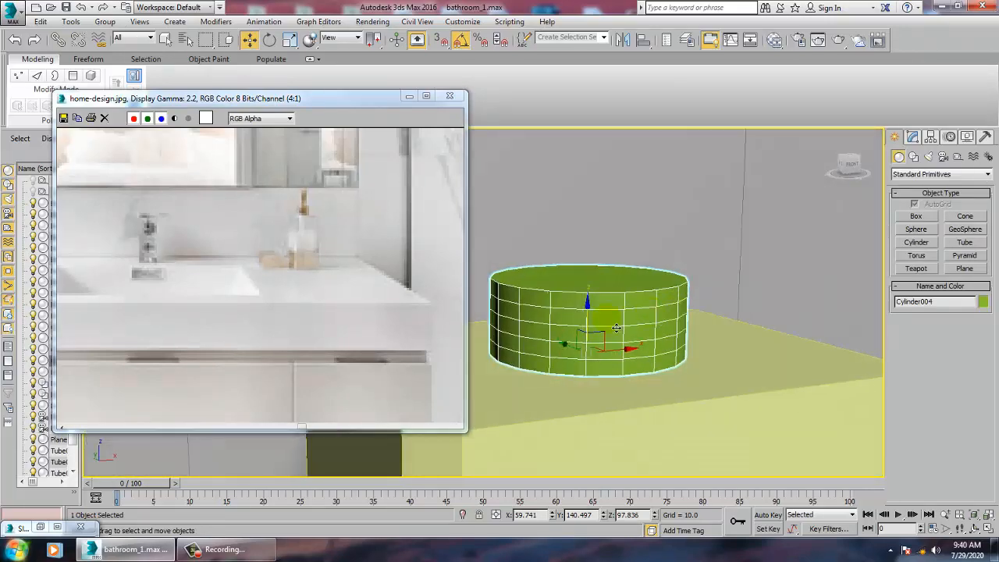
{"action": "left_click_drag", "start_coordinate": [597, 314], "coordinate": [597, 319]}
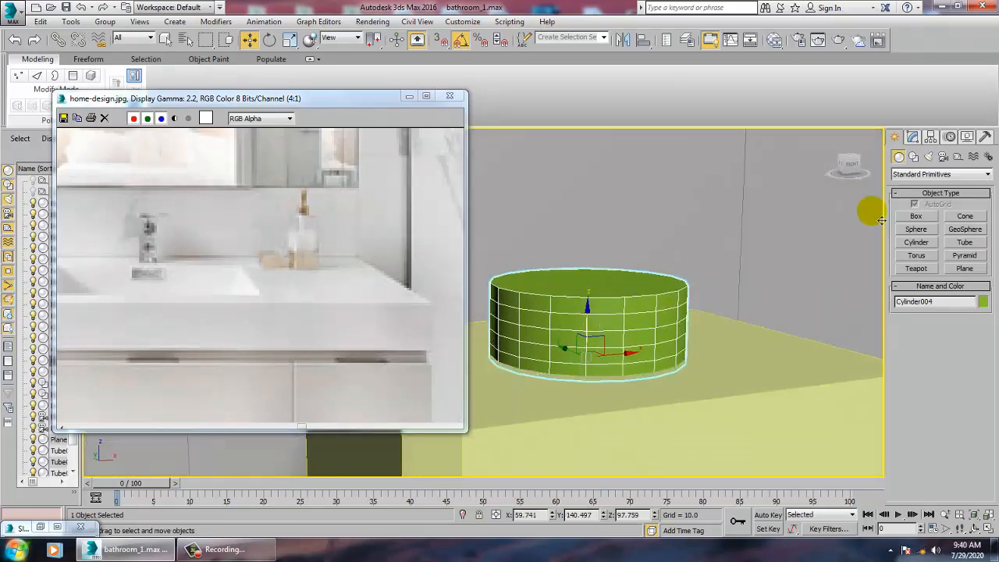
{"action": "key", "text": "s"}
- Set the cylinder's height segments to 3 and convert it to an editable poly
{"action": "left_click", "coordinate": [912, 138]}
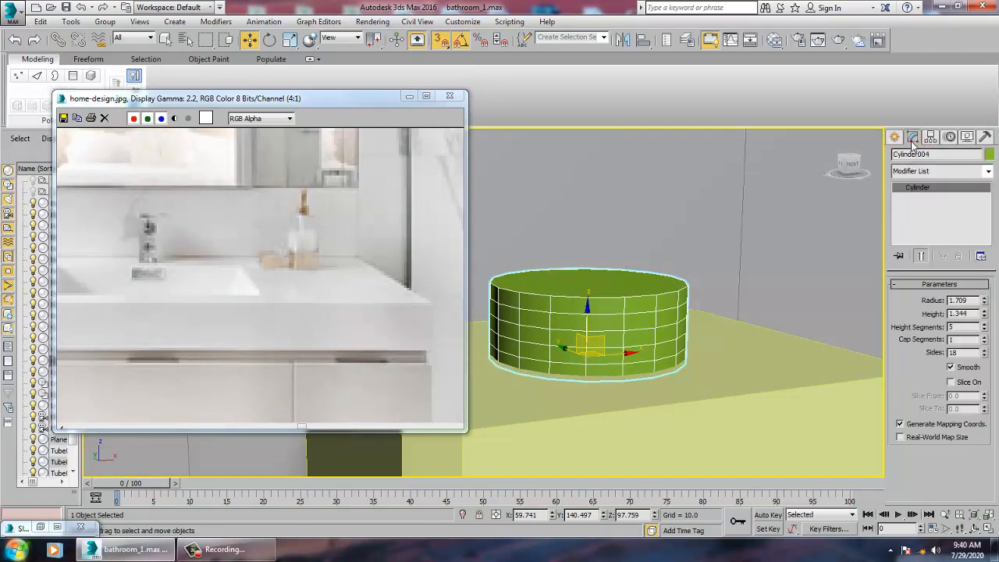
{"action": "left_click_drag", "start_coordinate": [985, 330], "coordinate": [985, 330]}
{"action": "left_click", "coordinate": [984, 325]}
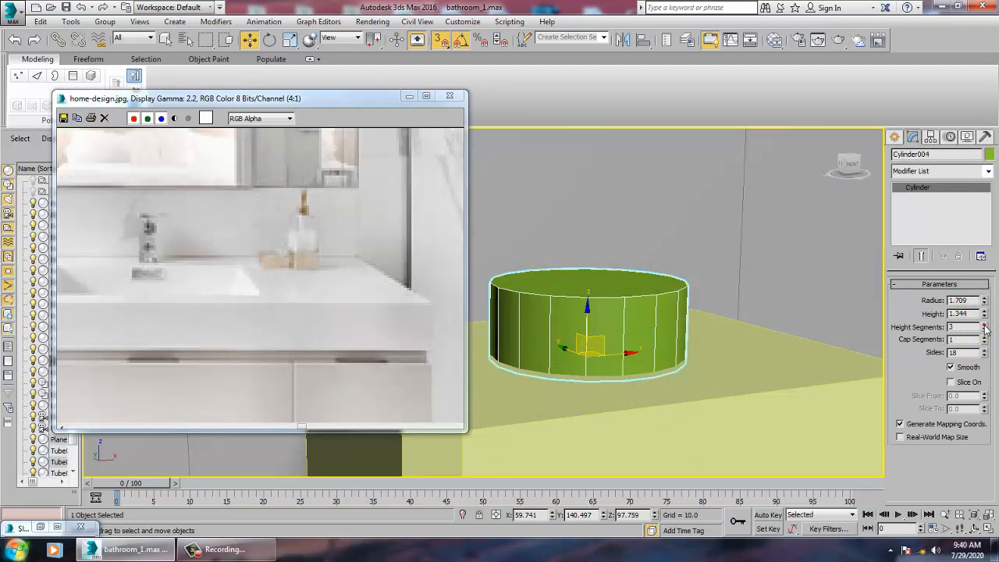
{"action": "right_click", "coordinate": [632, 312]}
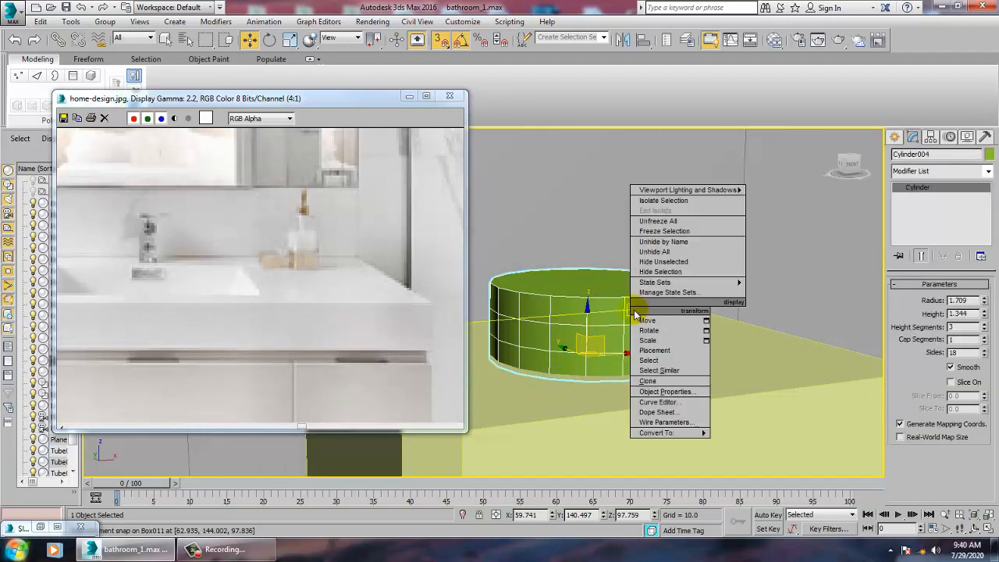
{"action": "left_click", "coordinate": [635, 313]}
{"action": "right_click", "coordinate": [634, 312]}
{"action": "mouse_move", "coordinate": [667, 434]}
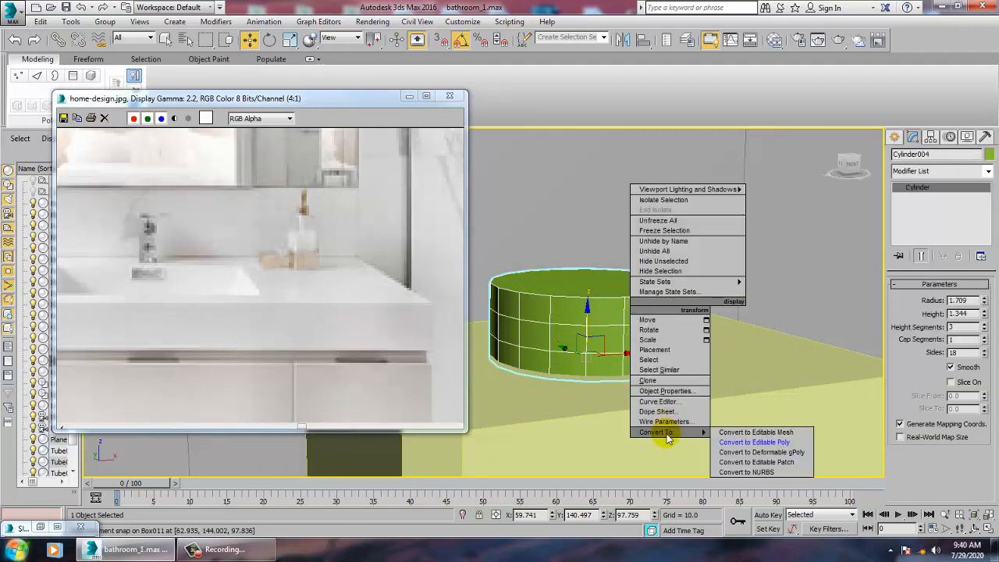
{"action": "left_click", "coordinate": [737, 441]}
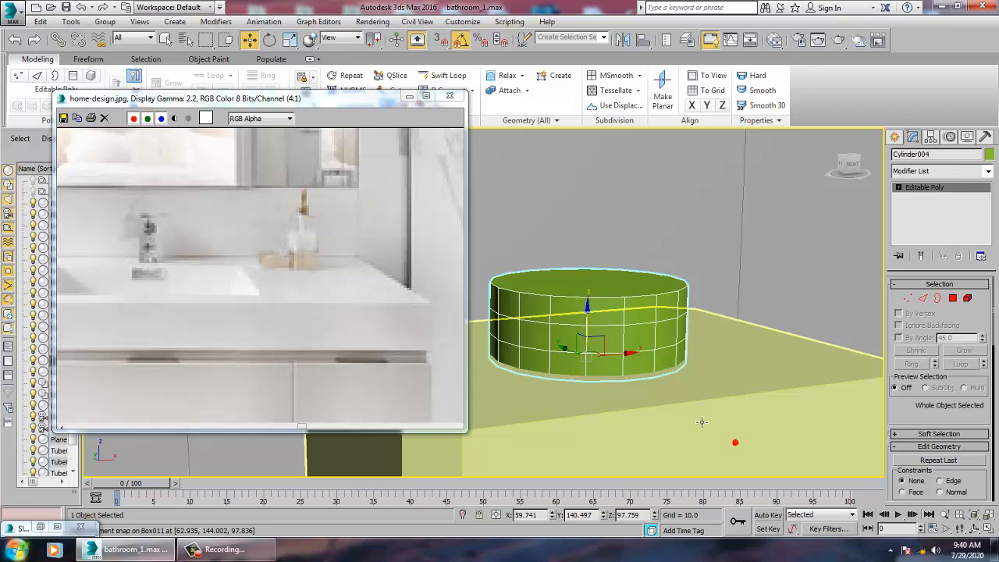
- Select only the edges around the top rim of the dispenser's cylindrical cap
{"action": "key", "text": "2"}
{"action": "left_click", "coordinate": [581, 308]}
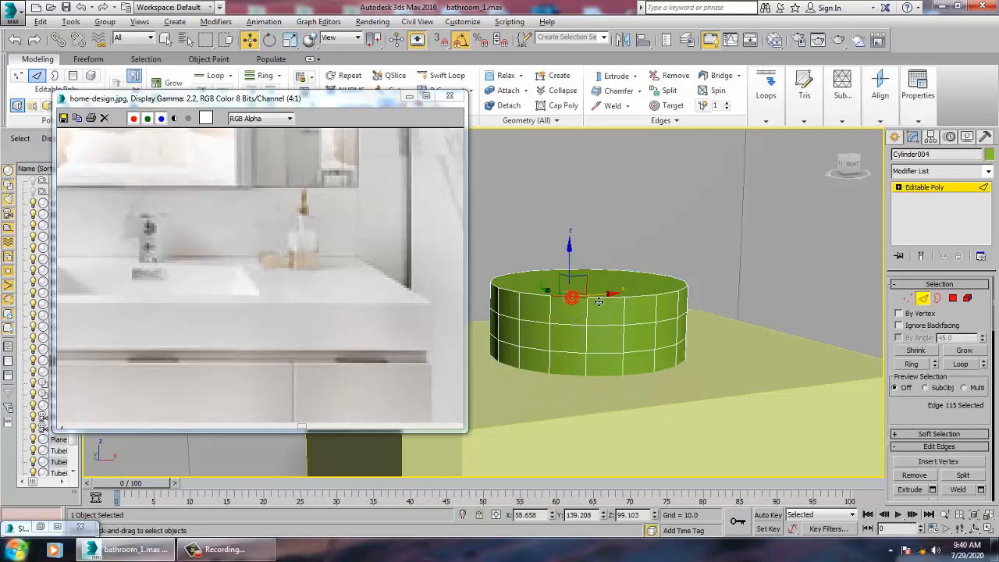
{"action": "middle_click_drag", "start_coordinate": [598, 302], "coordinate": [562, 283], "text": "alt"}
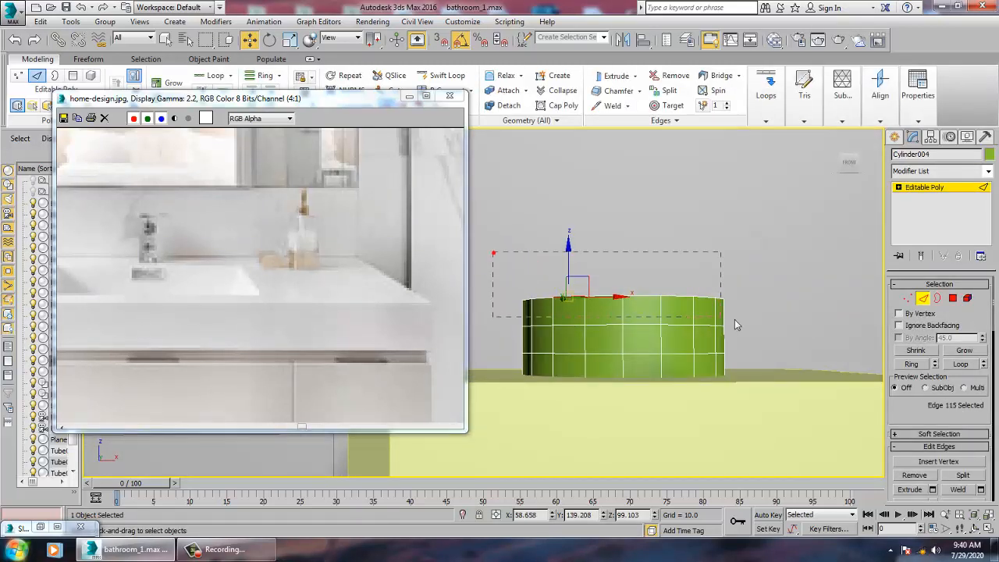
{"action": "left_click_drag", "start_coordinate": [745, 312], "coordinate": [744, 313]}
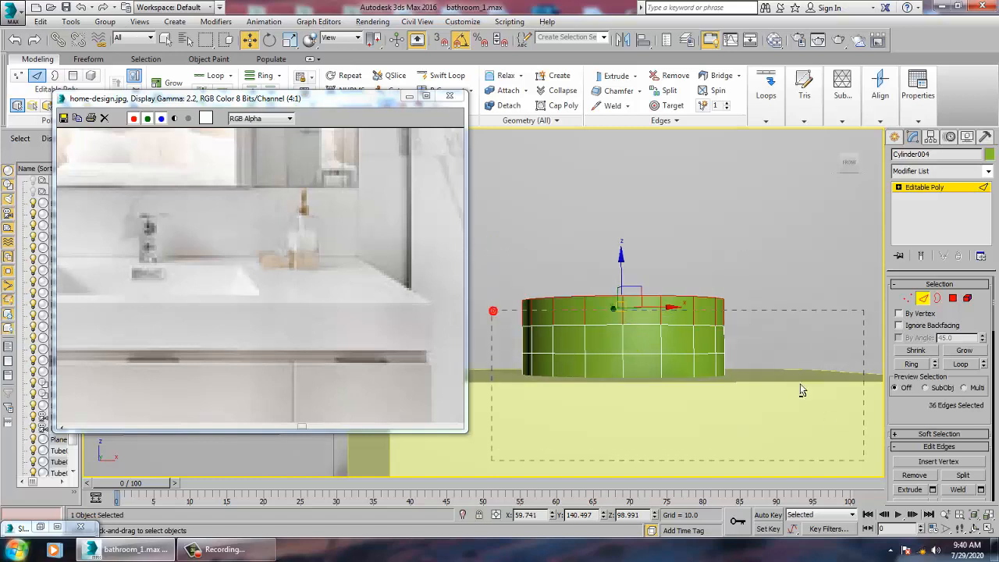
{"action": "left_click_drag", "start_coordinate": [802, 390], "coordinate": [795, 384], "text": "alt"}
- Try to chamfer the cap's top rim edges by 0.223 with 3 segments
{"action": "middle_click_drag", "start_coordinate": [710, 322], "coordinate": [741, 356], "text": "alt"}
{"action": "left_click_drag", "start_coordinate": [939, 414], "coordinate": [940, 369]}
{"action": "left_click", "coordinate": [933, 456]}
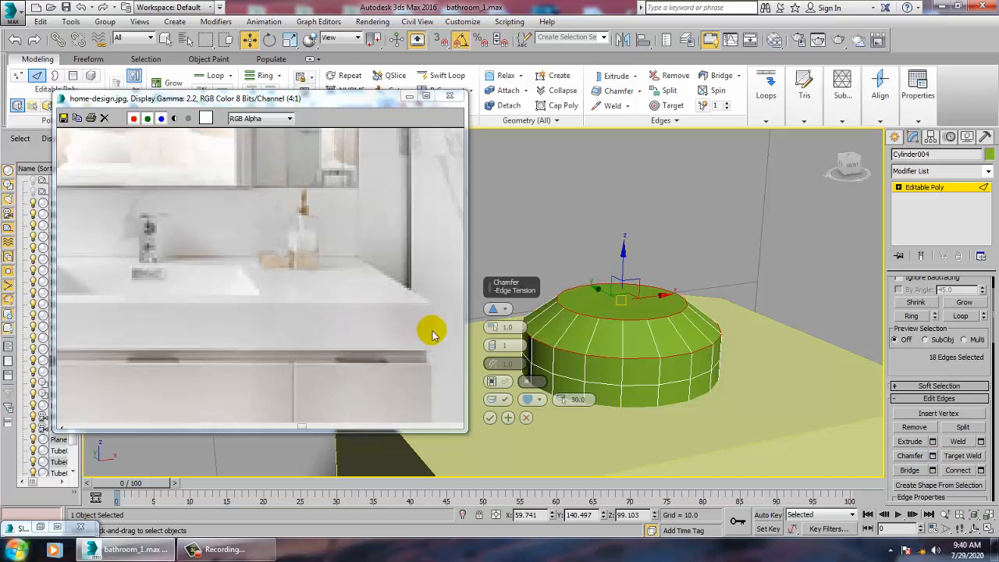
{"action": "left_click_drag", "start_coordinate": [489, 314], "coordinate": [496, 334]}
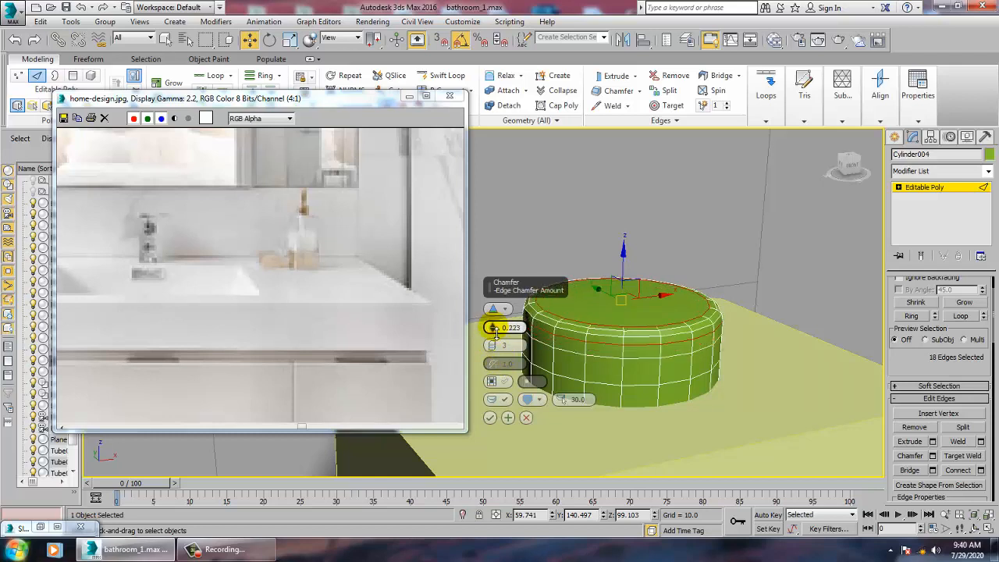
{"action": "key", "text": "4"}
{"action": "left_click", "coordinate": [608, 311]}
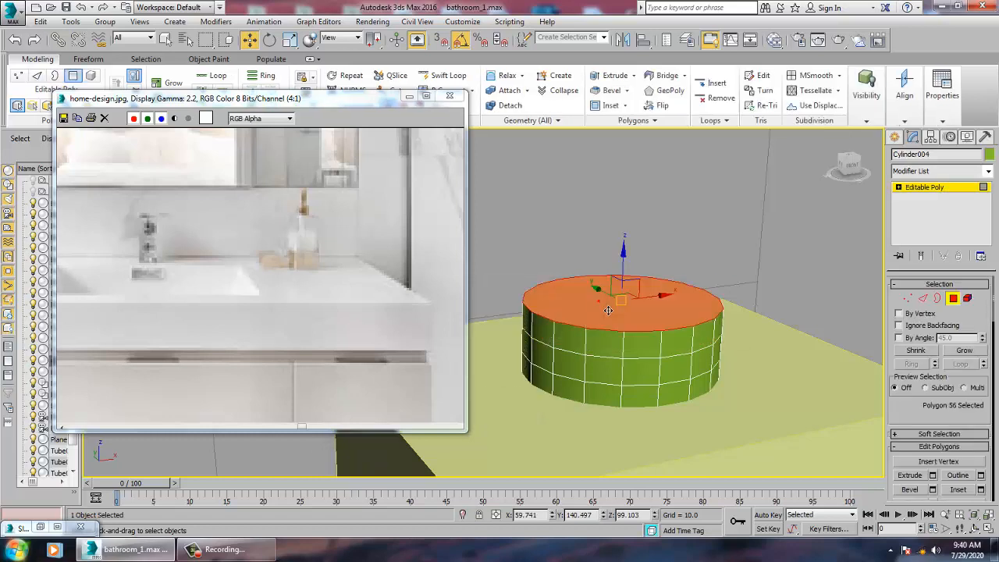
{"action": "key", "text": "ctrl+d"}
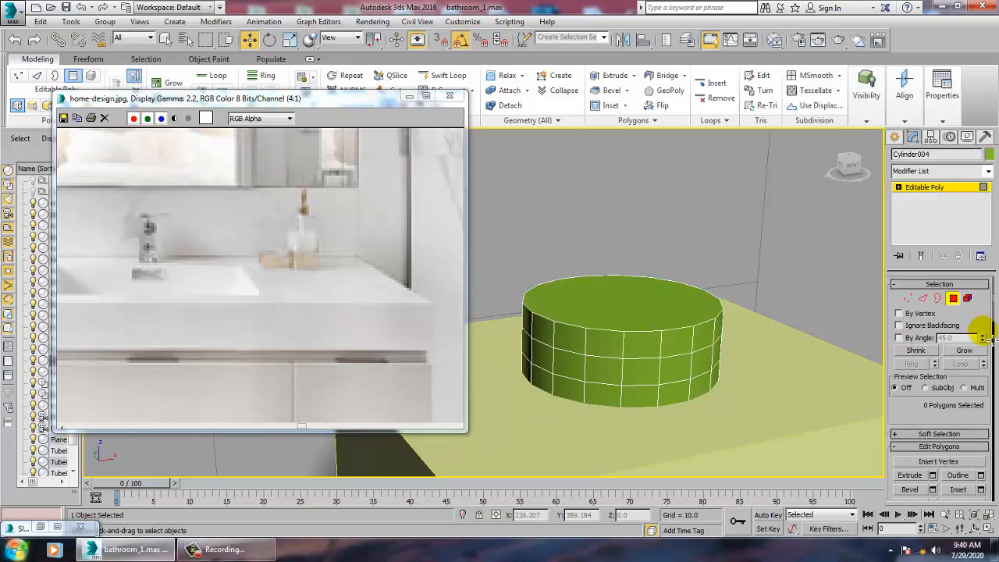
- Apply the chamfer to the cap's top rim edges with the same amount and segments as in the previous attempt
{"action": "left_click", "coordinate": [922, 298]}
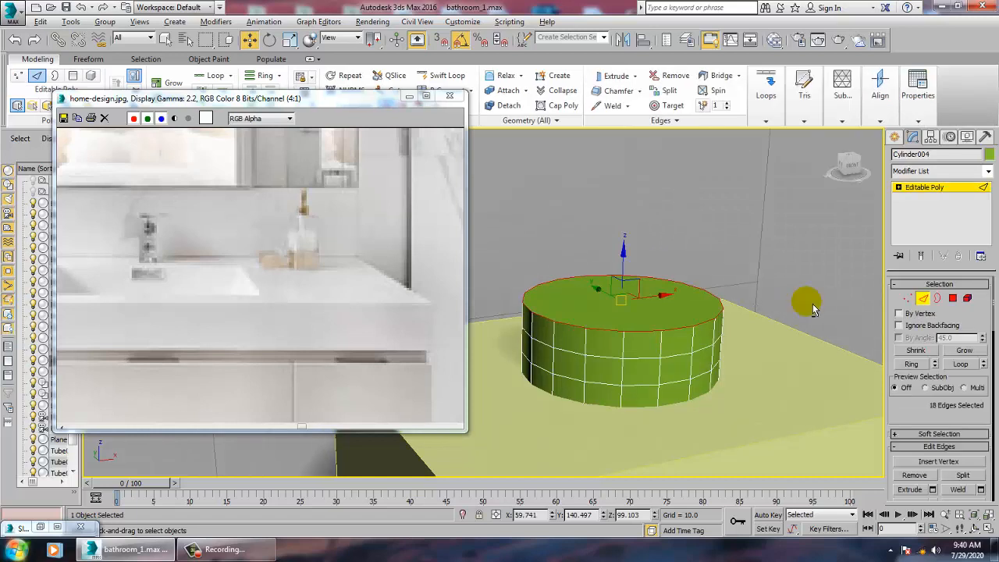
{"action": "scroll", "coordinate": [924, 433], "scroll_direction": "down", "scroll_amount": 2}
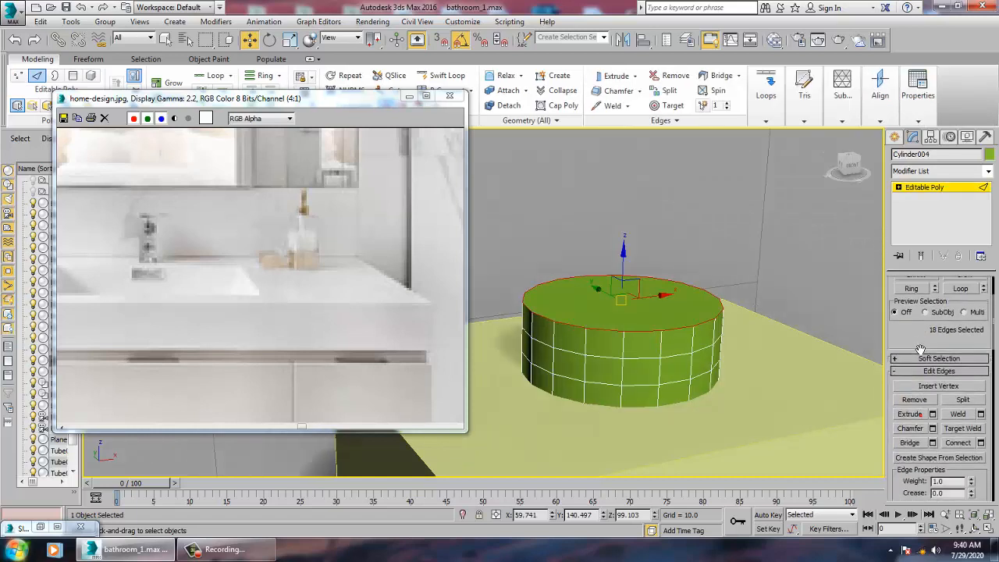
{"action": "left_click", "coordinate": [932, 427]}
{"action": "left_click", "coordinate": [490, 418]}
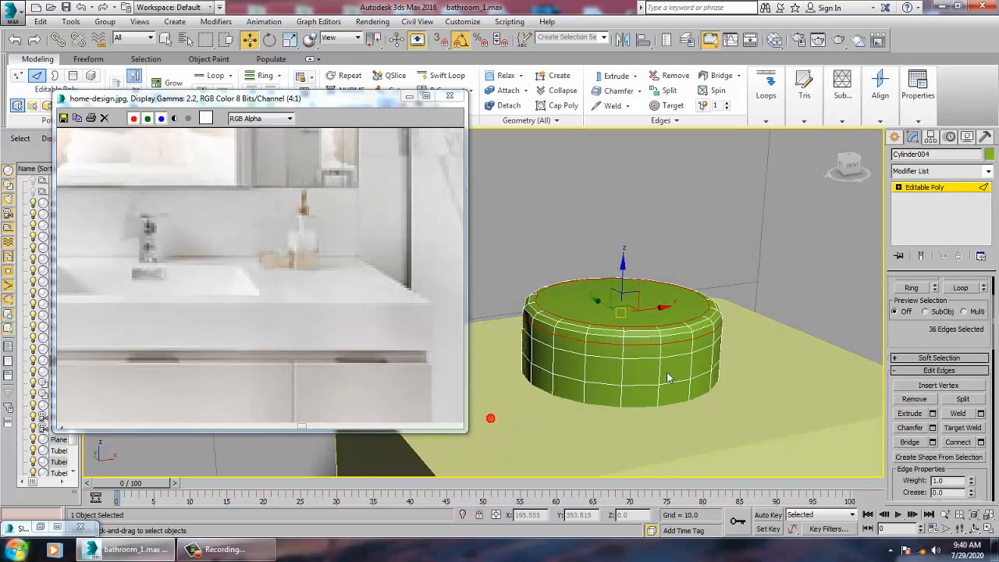
- Inset the cap's top polygon by about 1.0
{"action": "key", "text": "4"}
{"action": "left_click", "coordinate": [624, 301]}
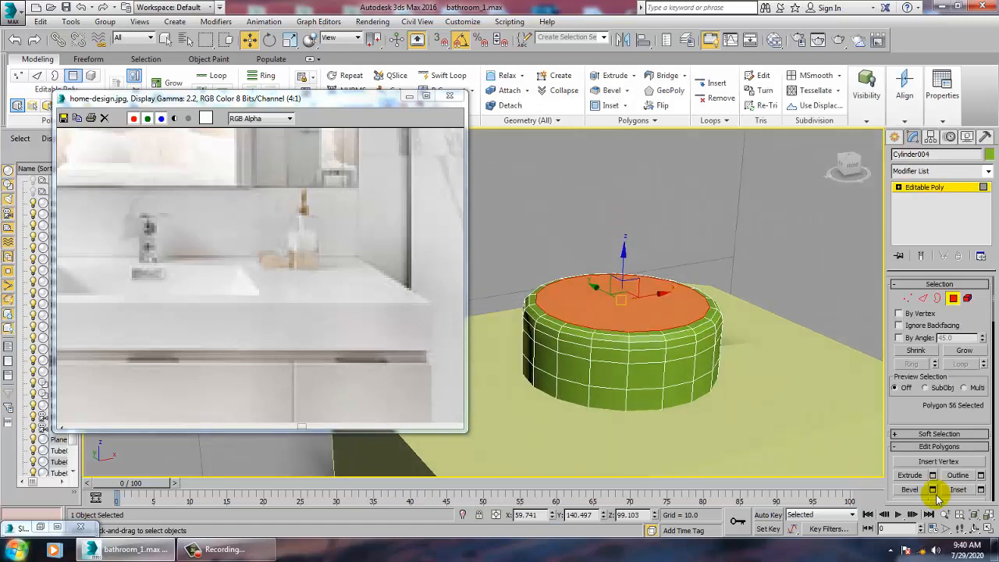
{"action": "left_click", "coordinate": [981, 489]}
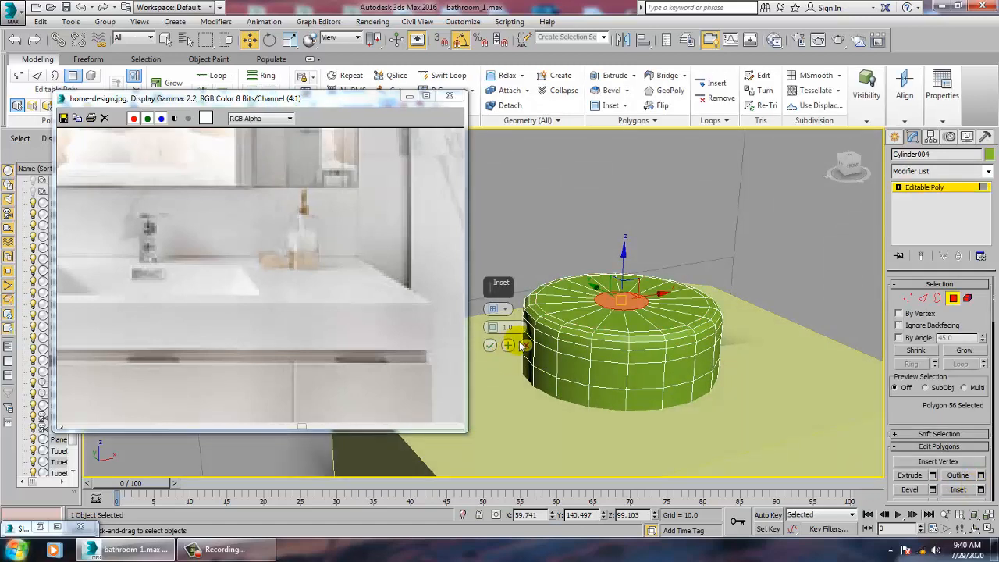
{"action": "left_click_drag", "start_coordinate": [492, 327], "coordinate": [490, 328]}
{"action": "left_click", "coordinate": [490, 345]}
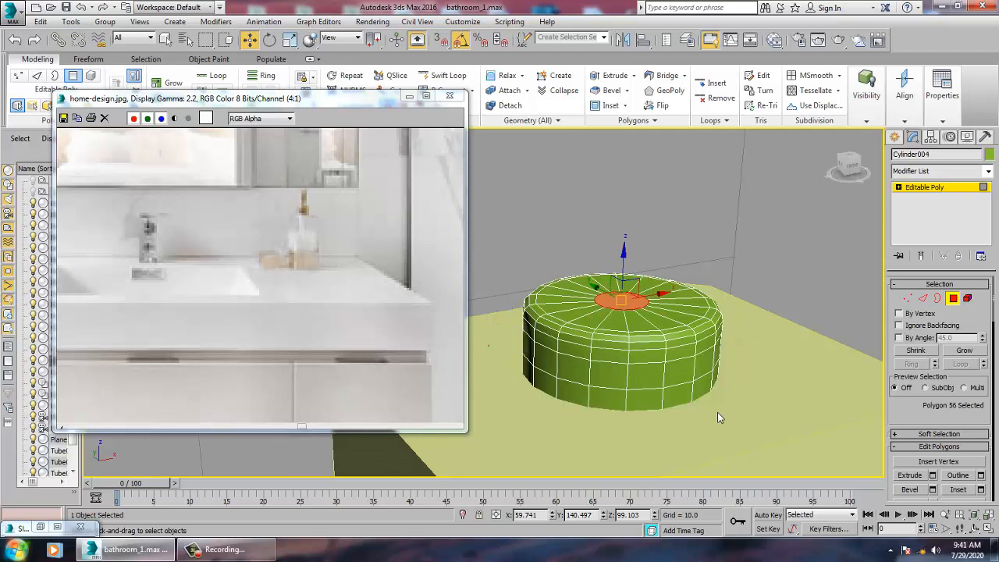
- Extrude the small inset polygon upward by 7.282 to form the pump stem
{"action": "left_click", "coordinate": [931, 476]}
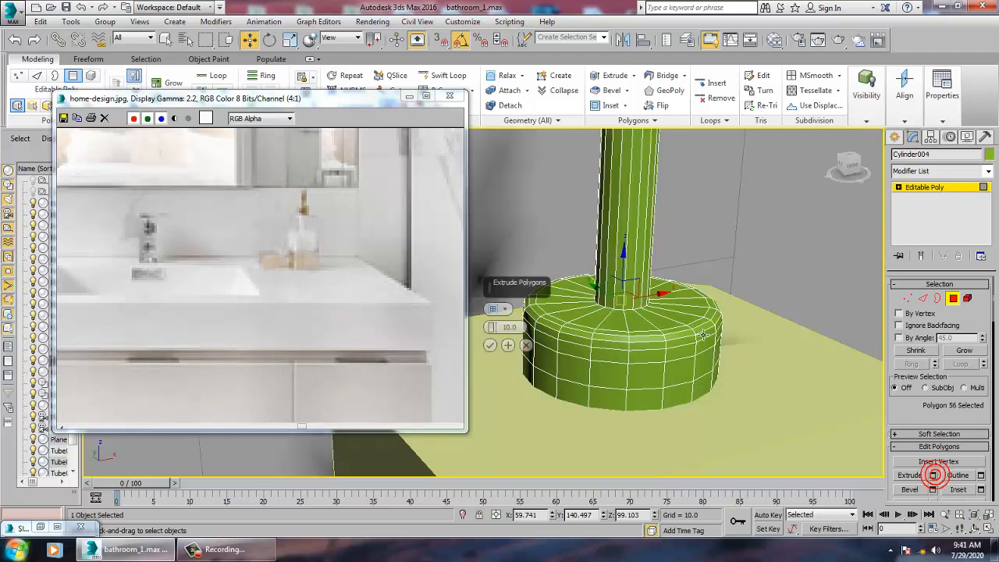
{"action": "scroll", "coordinate": [703, 335], "scroll_direction": "down", "scroll_amount": 6}
{"action": "middle_click_drag", "start_coordinate": [683, 337], "coordinate": [680, 351], "text": "alt"}
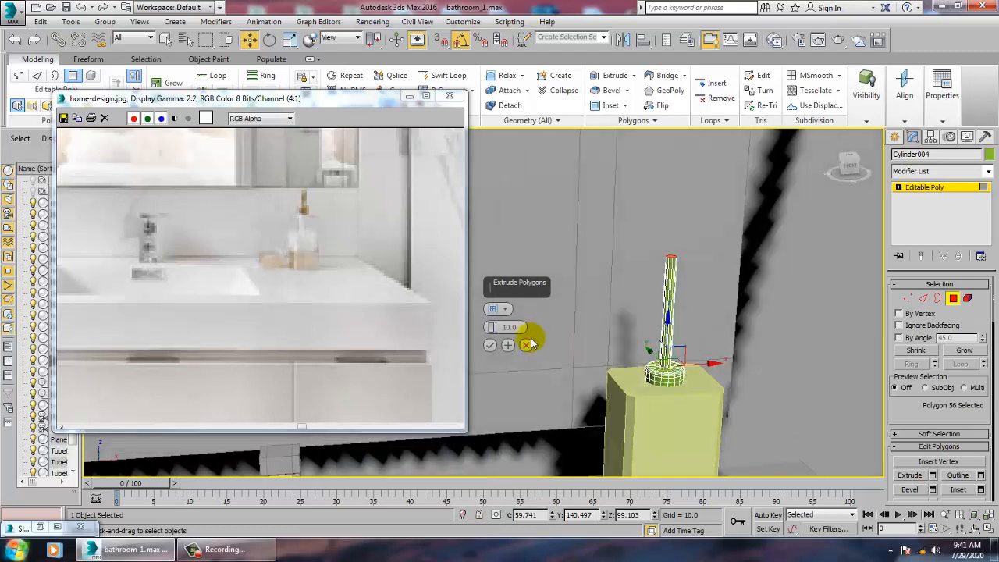
{"action": "left_click_drag", "start_coordinate": [491, 326], "coordinate": [495, 356]}
{"action": "left_click", "coordinate": [492, 347]}
- Insert an edge loop around the pump stem just below its top end with Swift Loop
{"action": "mouse_move", "coordinate": [608, 317]}
{"action": "middle_mouse_down", "text": "alt"}
{"action": "mouse_move", "coordinate": [647, 309]}
{"action": "mouse_move", "coordinate": [646, 328]}
{"action": "mouse_move", "coordinate": [626, 318]}
{"action": "middle_mouse_up", "text": "alt"}
{"action": "scroll", "coordinate": [647, 328], "scroll_direction": "up", "scroll_amount": 3}
{"action": "middle_click_drag", "start_coordinate": [716, 354], "coordinate": [699, 301]}
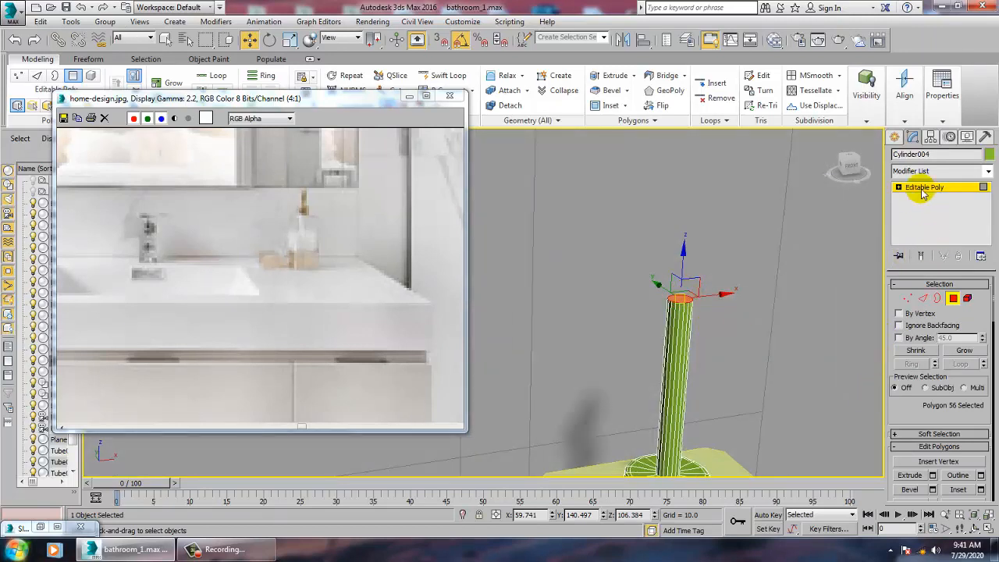
{"action": "left_click", "coordinate": [921, 193]}
{"action": "left_click", "coordinate": [441, 72]}
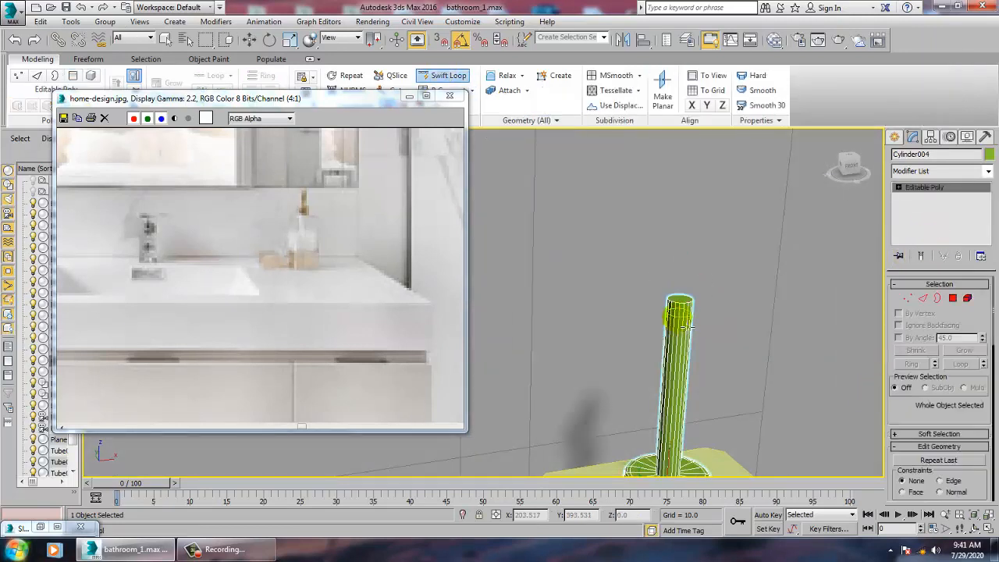
{"action": "key", "text": "w"}
{"action": "middle_click_drag", "start_coordinate": [678, 316], "coordinate": [678, 280], "text": "alt"}
- Select the vertices of the stem's two upper rings and move them down to shorten the stem
{"action": "key", "text": "1"}
{"action": "left_click_drag", "start_coordinate": [631, 256], "coordinate": [716, 320]}
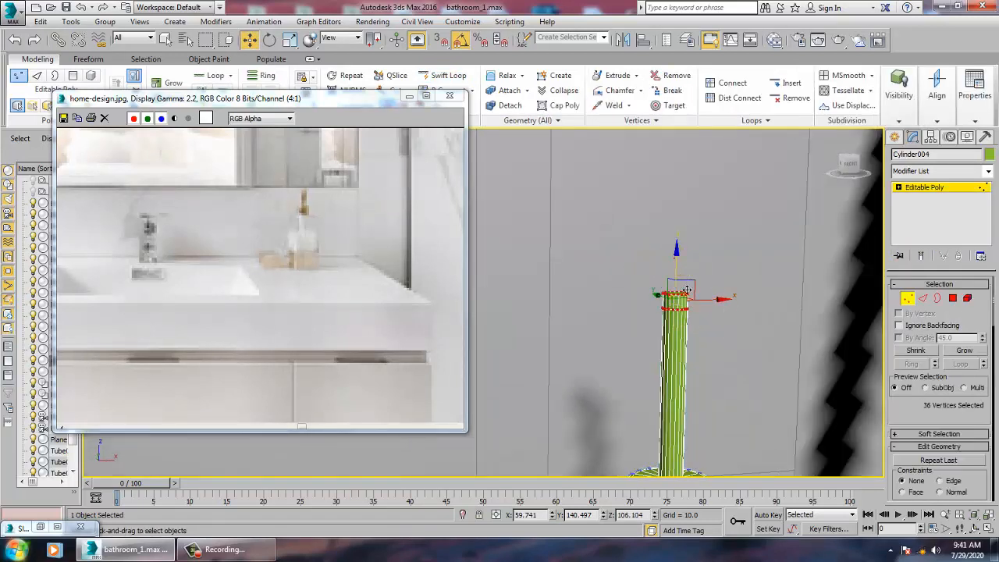
{"action": "scroll", "coordinate": [662, 320], "scroll_direction": "up", "scroll_amount": 4}
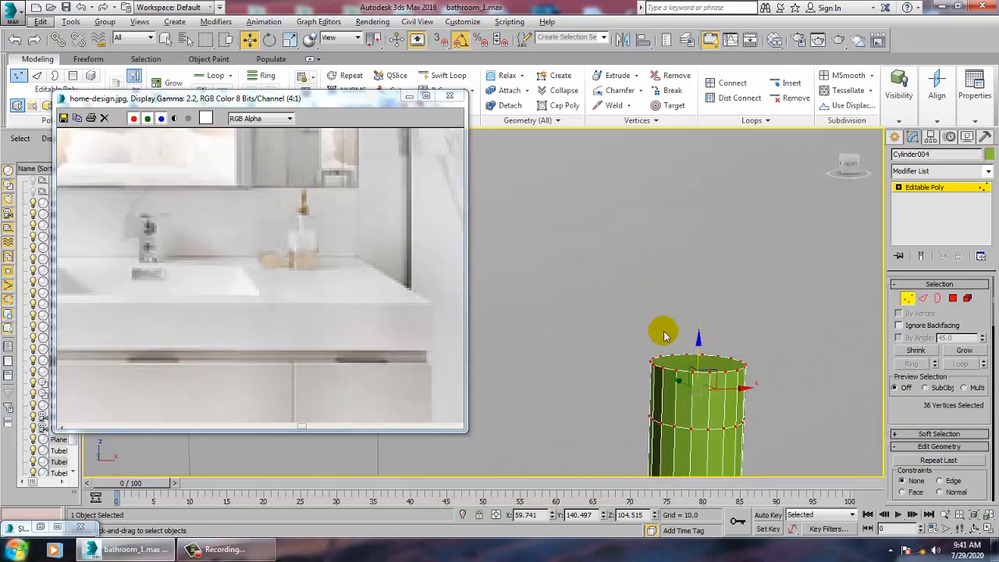
- Extrude two adjacent side polygons in the stem's top band outward by 7.282 to form the spout
{"action": "key", "text": "4"}
{"action": "left_click", "coordinate": [672, 412]}
{"action": "left_click", "coordinate": [660, 412], "text": "ctrl"}
{"action": "middle_click_drag", "start_coordinate": [698, 366], "coordinate": [662, 422], "text": "alt"}
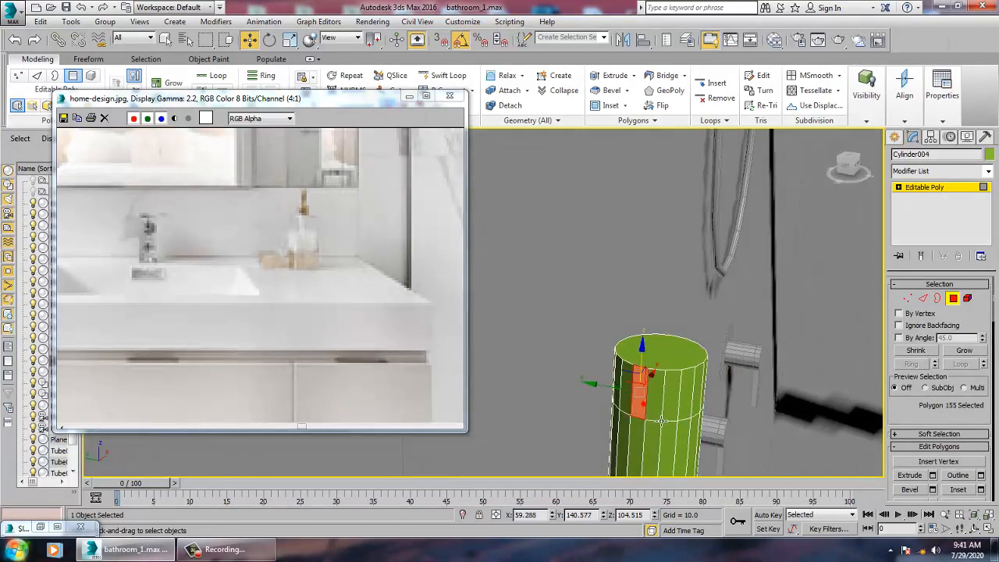
{"action": "left_click", "coordinate": [662, 418], "text": "ctrl"}
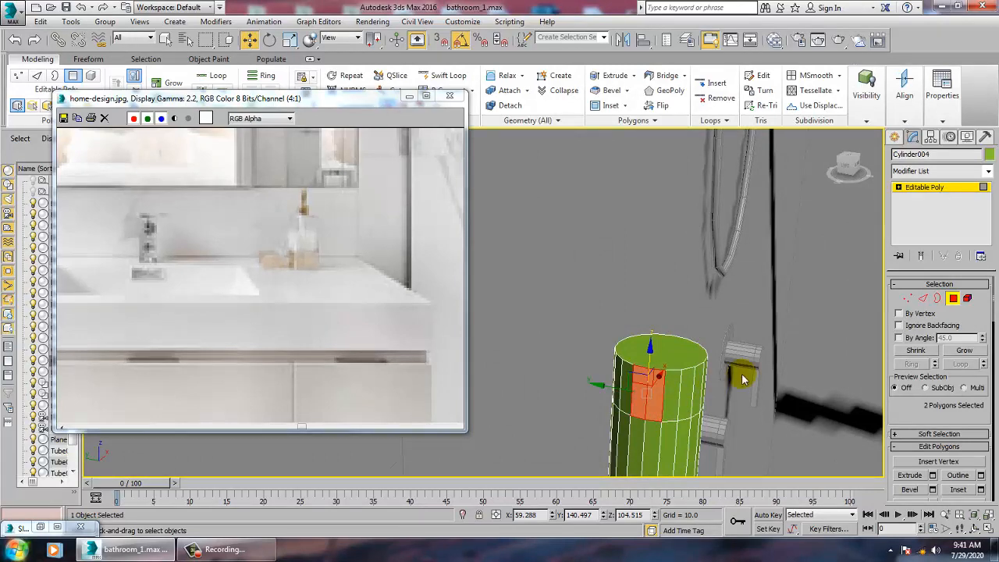
{"action": "key", "text": "f"}
{"action": "left_click", "coordinate": [931, 475]}
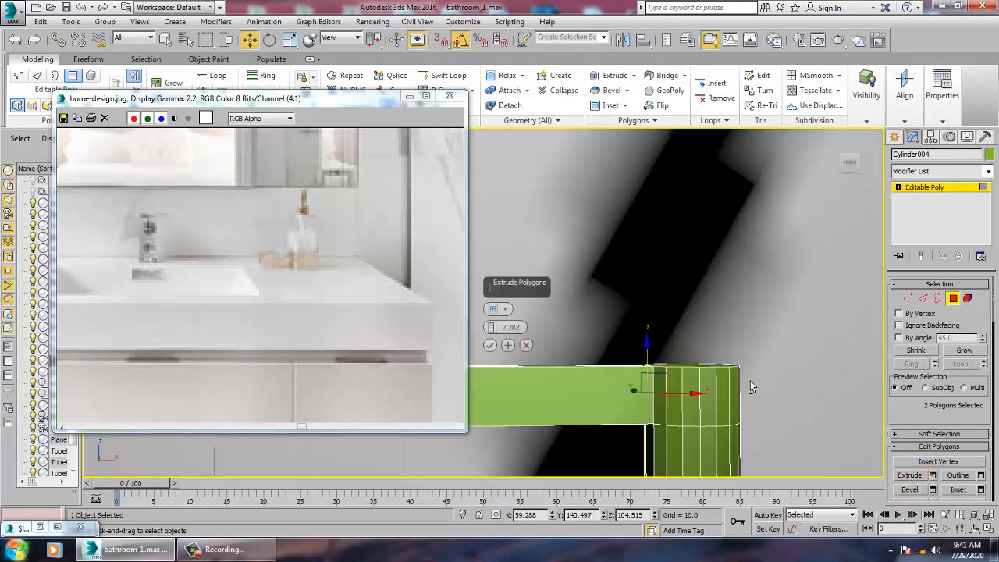
{"action": "middle_click_drag", "start_coordinate": [749, 386], "coordinate": [727, 339], "text": "alt"}
{"action": "scroll", "coordinate": [694, 408], "scroll_direction": "down", "scroll_amount": 4}
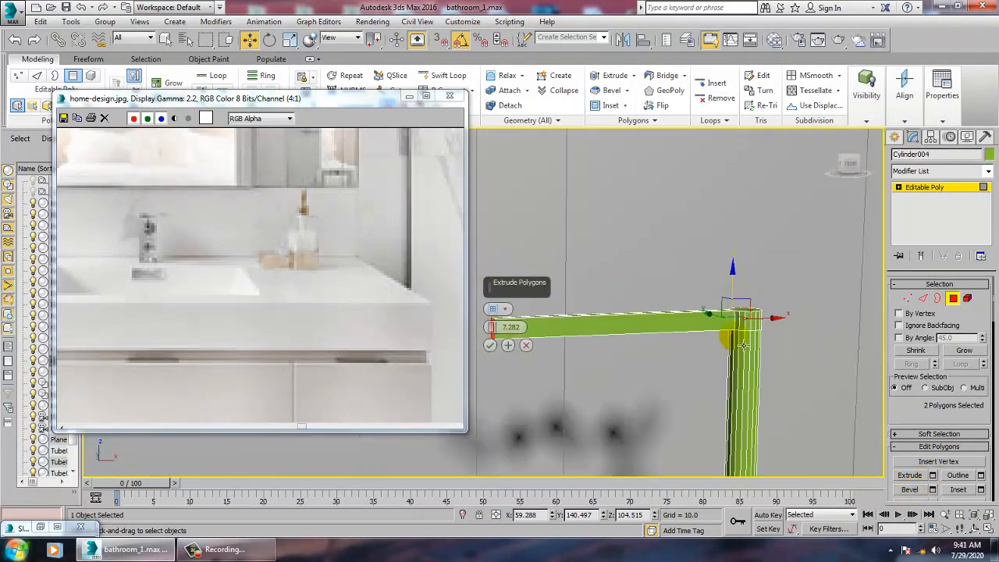
{"action": "left_click", "coordinate": [489, 344]}
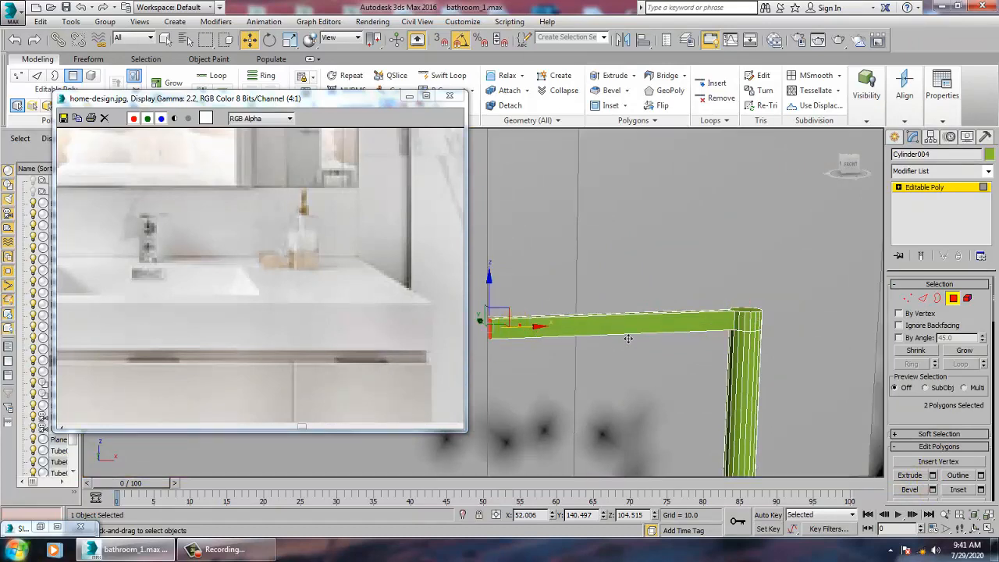
- Move the spout's end polygons toward the stem to shorten the spout, and activate the Rotate tool on them
{"action": "left_click_drag", "start_coordinate": [529, 334], "coordinate": [691, 322]}
{"action": "scroll", "coordinate": [691, 322], "scroll_direction": "up", "scroll_amount": 3}
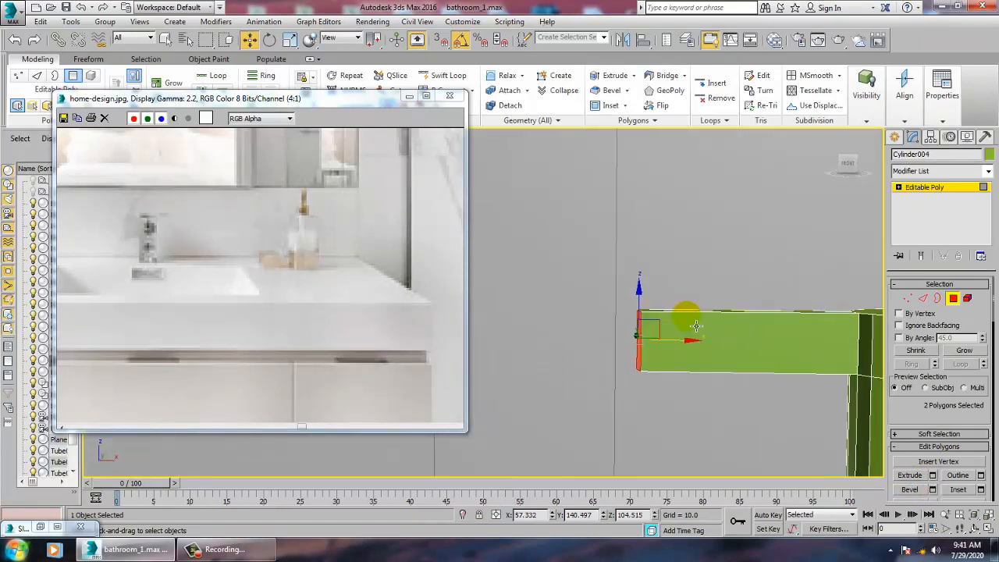
{"action": "middle_click_drag", "start_coordinate": [690, 323], "coordinate": [709, 355], "text": "alt"}
{"action": "key", "text": "e"}
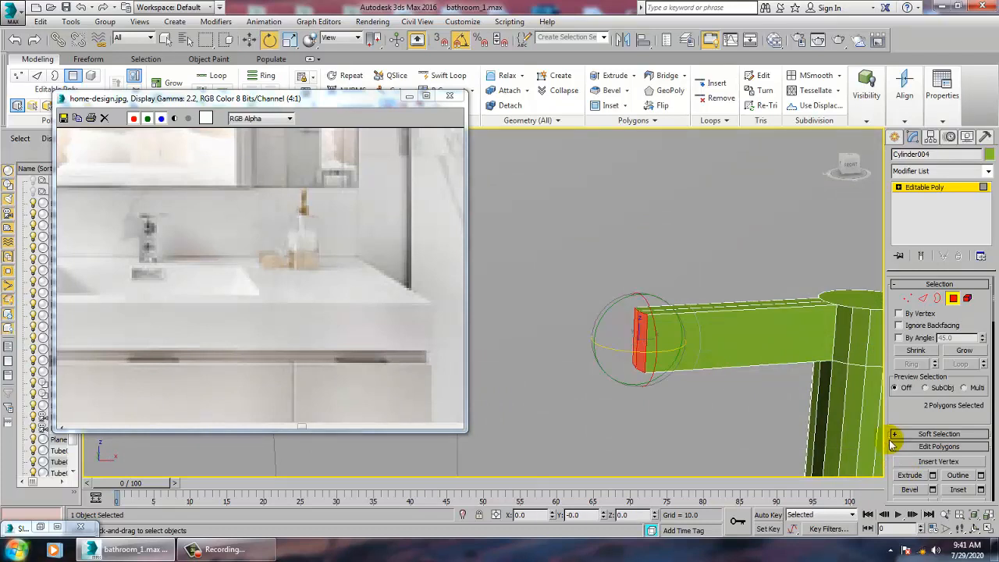
- Extrude the spout's two end polygons outward by 7.282 to add another segment
{"action": "key", "text": "w"}
{"action": "left_click", "coordinate": [932, 477]}
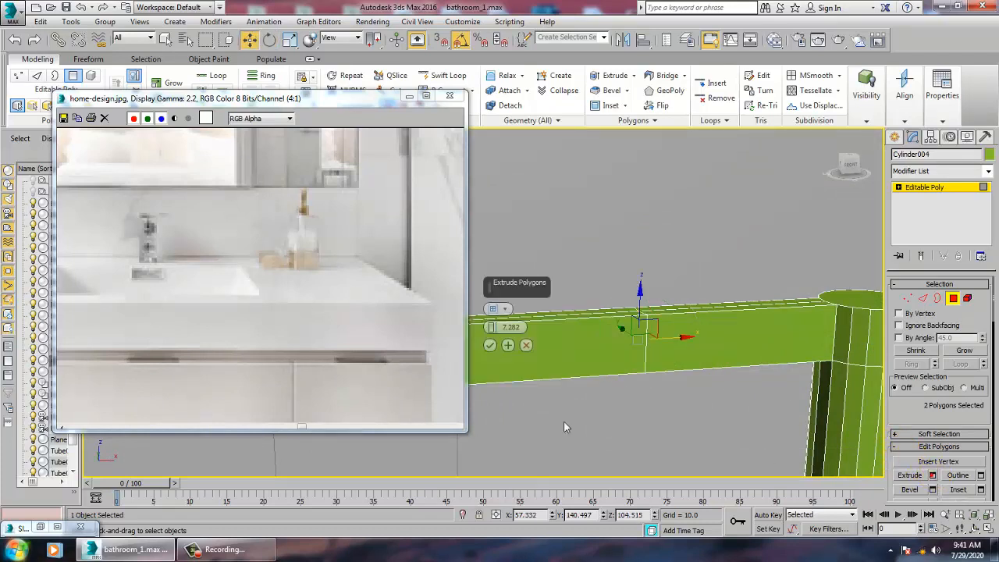
{"action": "left_click", "coordinate": [489, 345]}
{"action": "scroll", "coordinate": [488, 347], "scroll_direction": "down", "scroll_amount": 5}
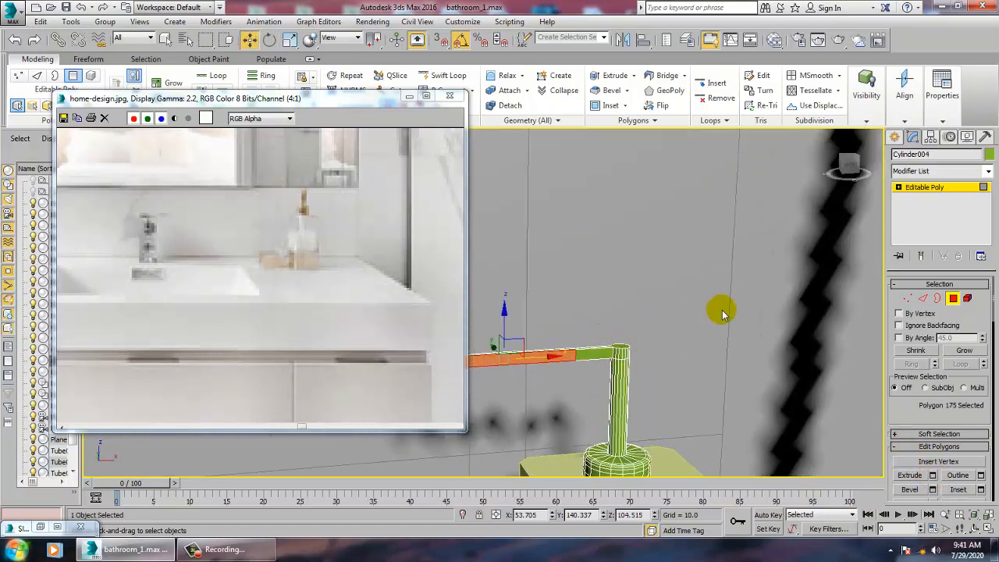
{"action": "key", "text": "ctrl+z"}
{"action": "middle_click_drag", "start_coordinate": [654, 352], "coordinate": [790, 346]}
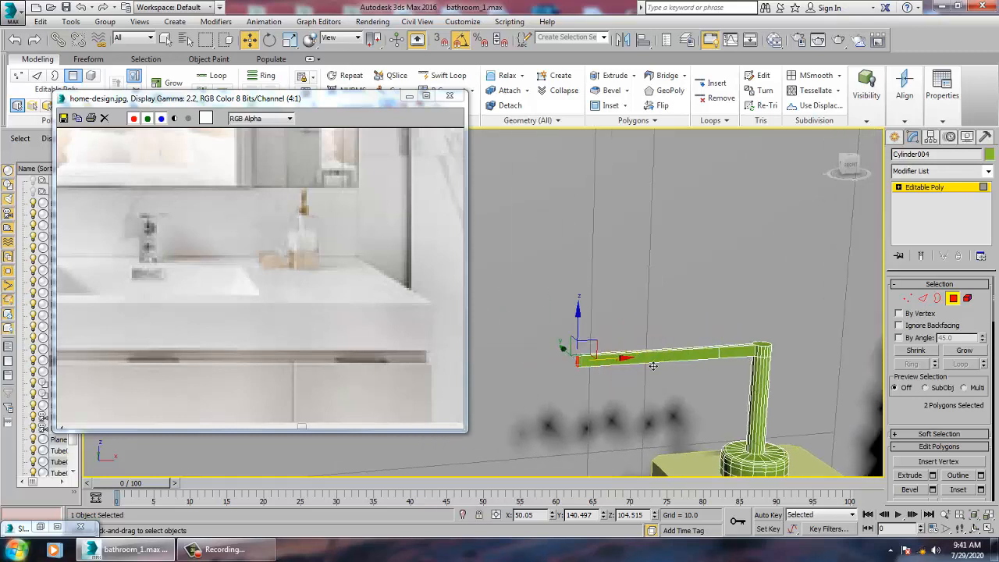
- Shorten the new spout segment toward the stem and bend its tip downward, rotating the end polygons about 35 degrees on Y and lowering them
{"action": "left_click_drag", "start_coordinate": [627, 358], "coordinate": [749, 353]}
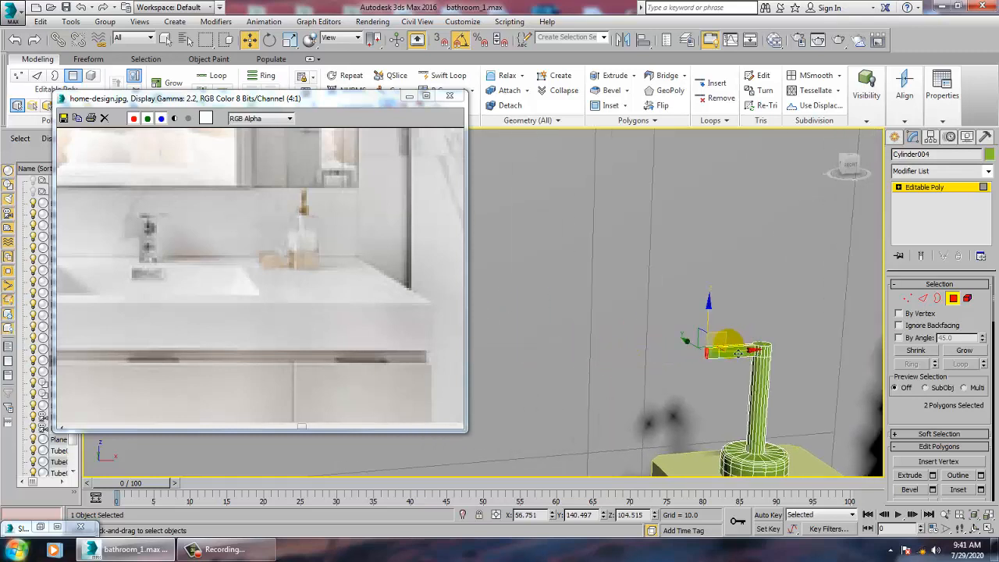
{"action": "key", "text": "e"}
{"action": "left_click_drag", "start_coordinate": [671, 364], "coordinate": [668, 362]}
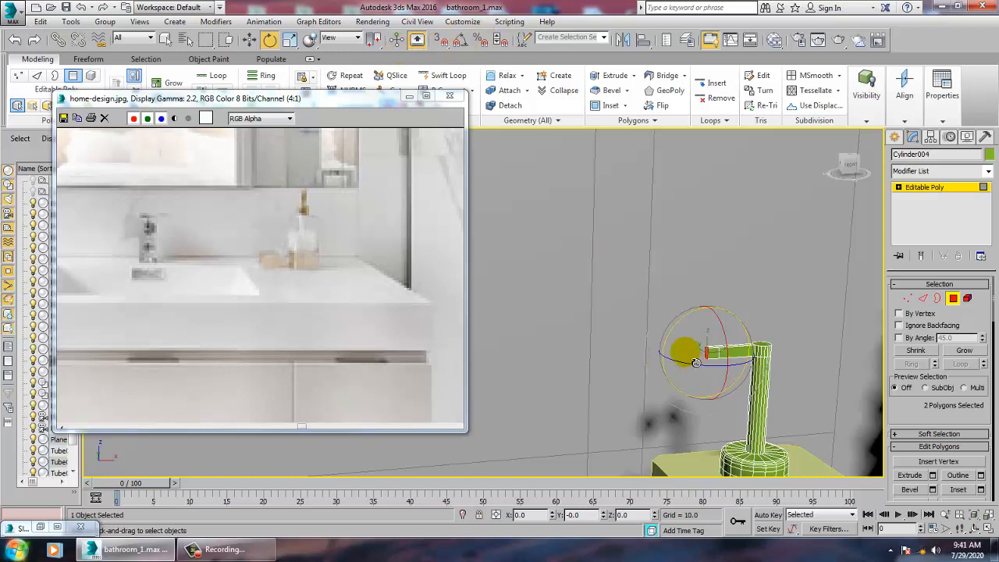
{"action": "left_click_drag", "start_coordinate": [682, 346], "coordinate": [674, 352]}
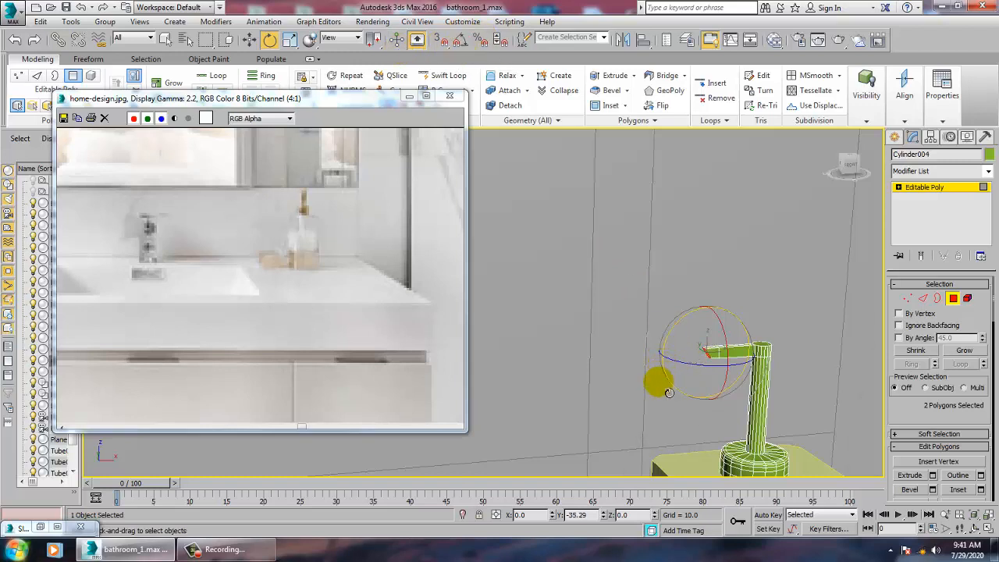
{"action": "key", "text": "w"}
{"action": "left_click_drag", "start_coordinate": [707, 321], "coordinate": [716, 338]}
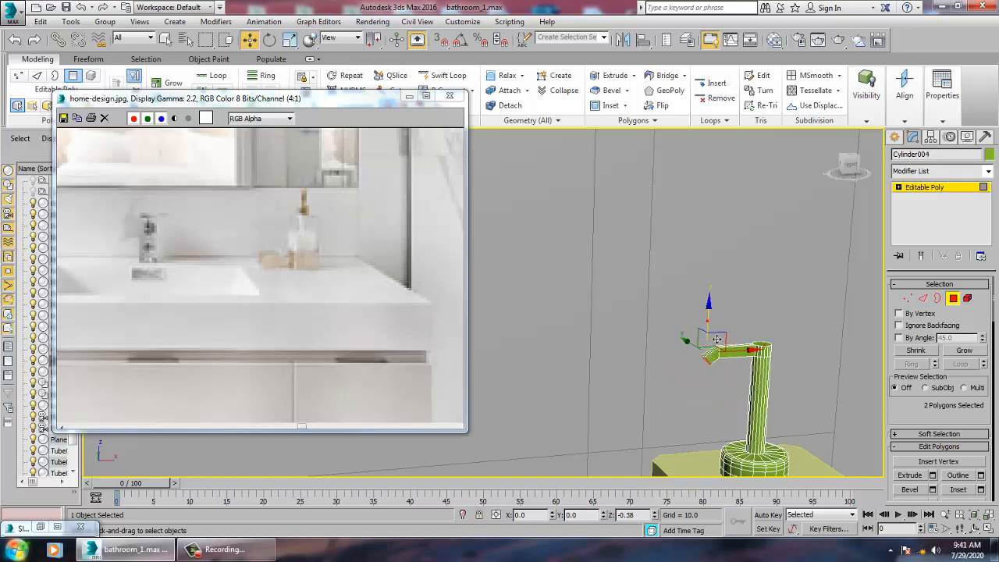
- Leave polygon editing on the dispenser pump and assign one shared object color to all objects in the scene
{"action": "middle_click_drag", "start_coordinate": [717, 339], "coordinate": [694, 344], "text": "alt"}
{"action": "left_click", "coordinate": [913, 188]}
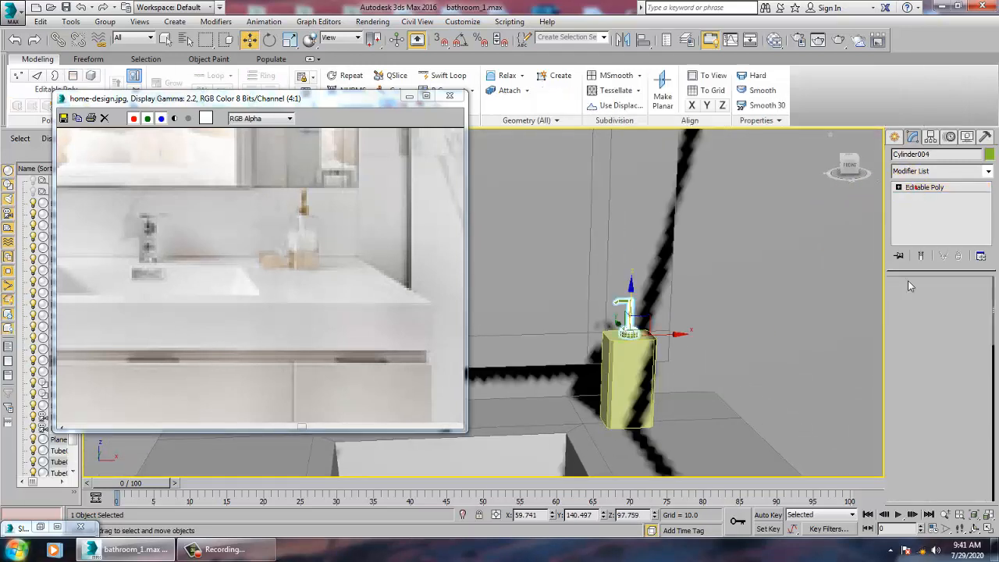
{"action": "key", "text": "ctrl+a"}
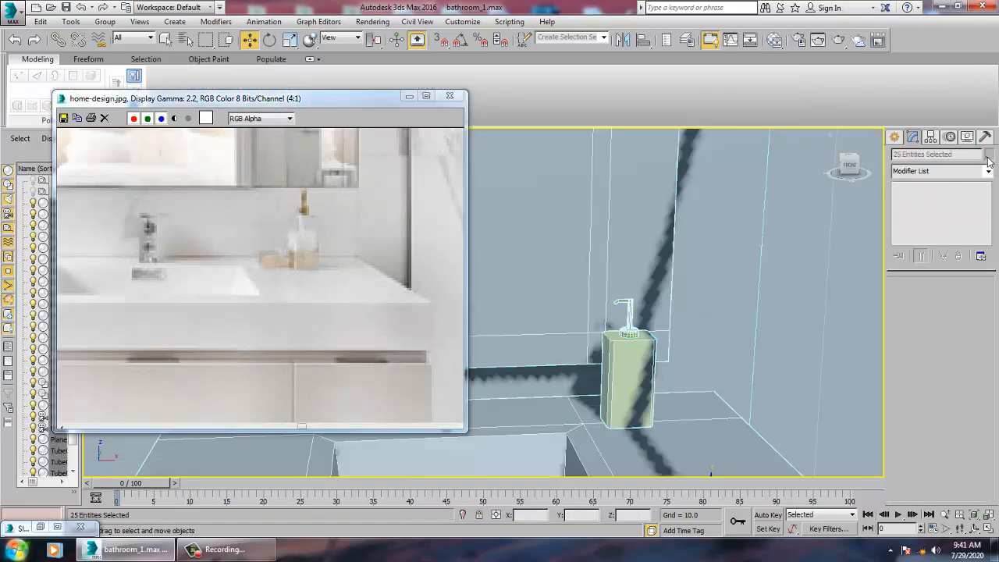
{"action": "left_click", "coordinate": [988, 154]}
{"action": "left_click", "coordinate": [563, 341]}
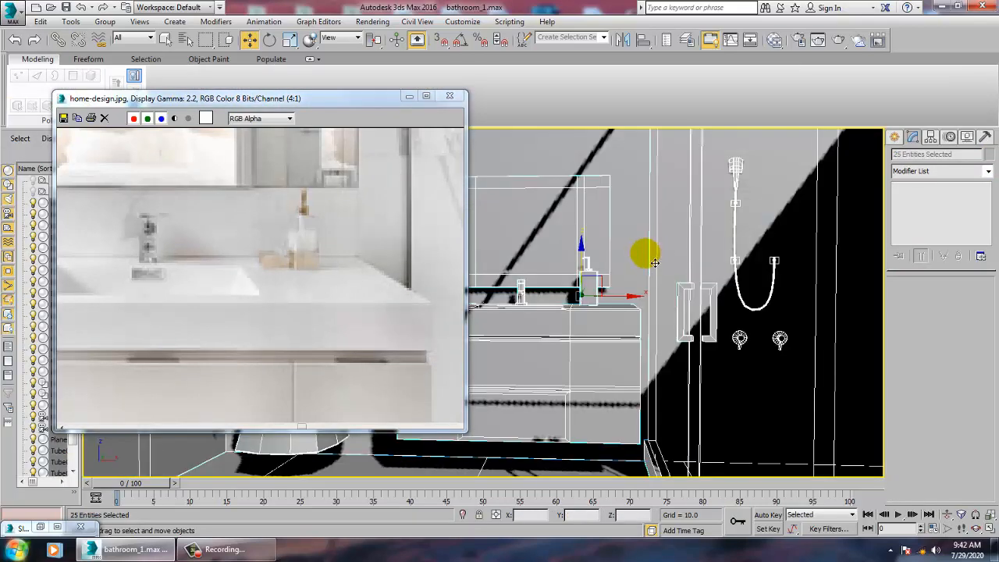
{"action": "scroll", "coordinate": [653, 263], "scroll_direction": "down", "scroll_amount": 3}
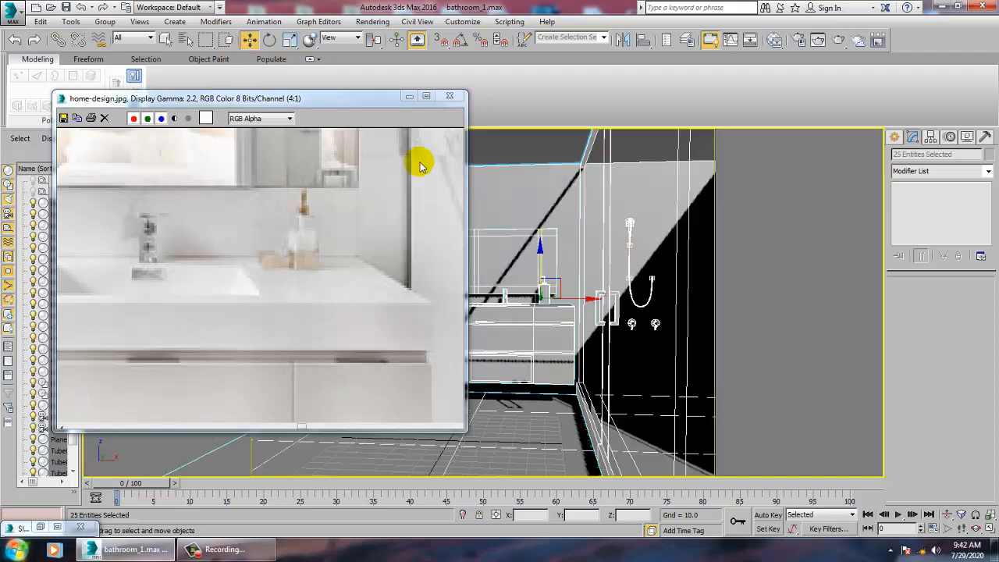
- Review the whole bathroom in the enlarged home-design.jpg reference image at 1:1 and minimize it
{"action": "left_click_drag", "start_coordinate": [292, 107], "coordinate": [212, 131]}
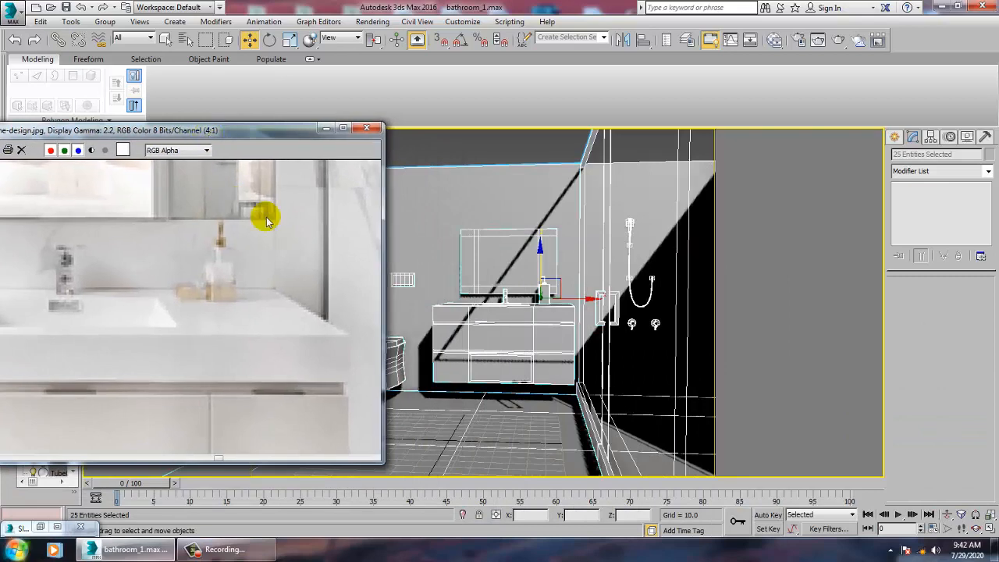
{"action": "left_click", "coordinate": [343, 127]}
{"action": "scroll", "coordinate": [487, 322], "scroll_direction": "down", "scroll_amount": 3}
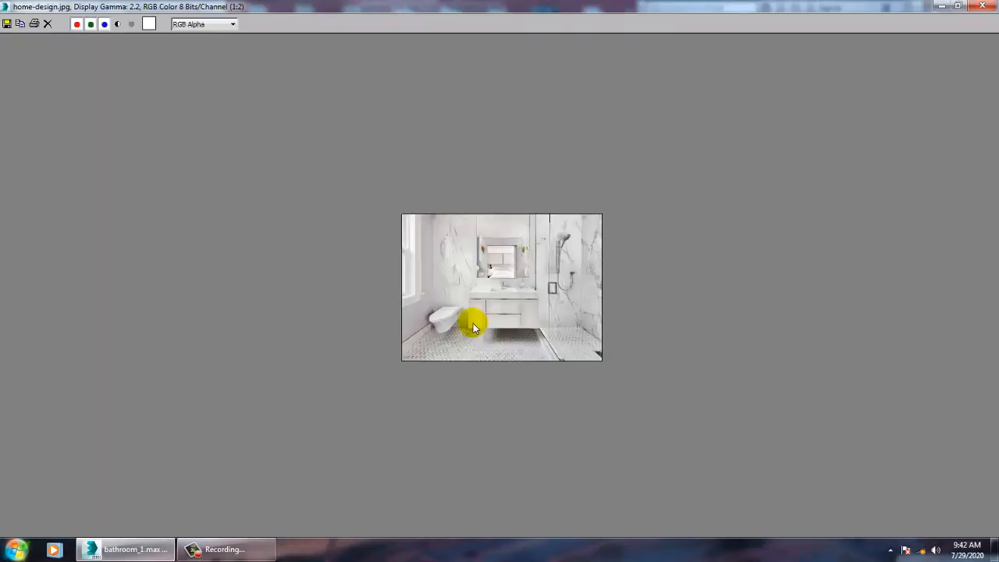
{"action": "scroll", "coordinate": [479, 317], "scroll_direction": "up", "scroll_amount": 1}
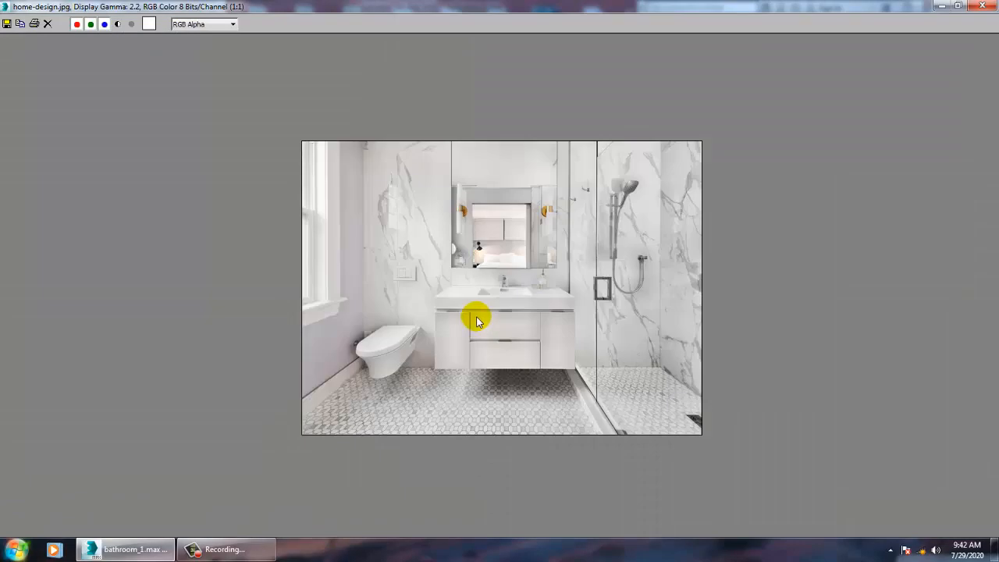
{"action": "left_click", "coordinate": [935, 8]}
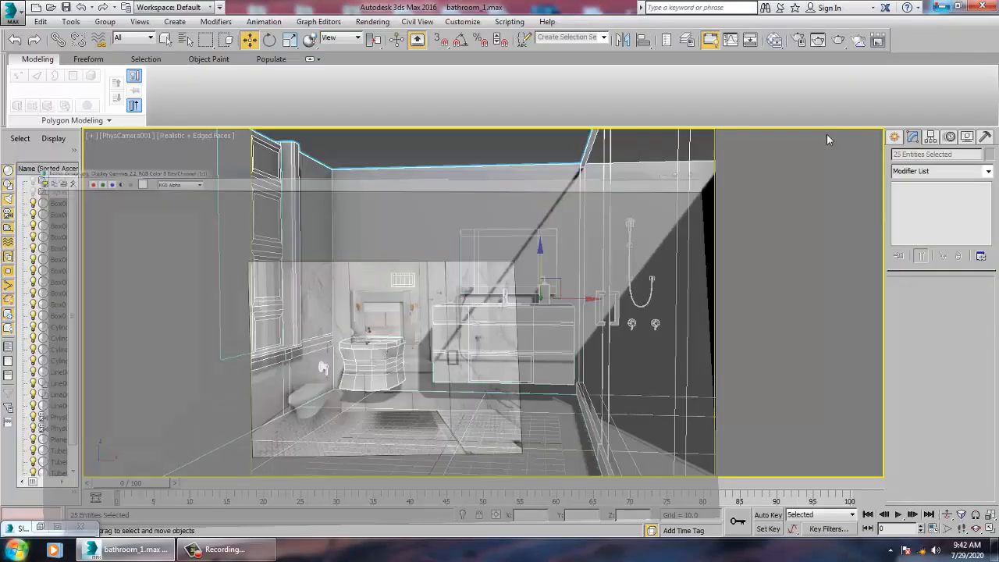